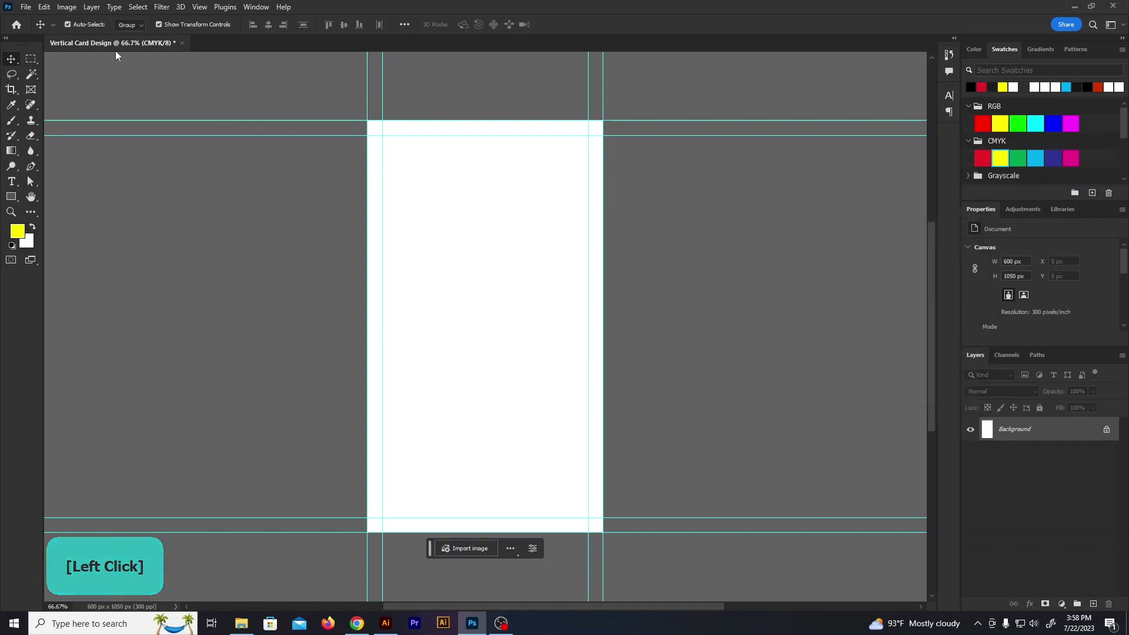
Enlarge the canvas by 0.25 inch each way in blue, giving 675 × 1125 px
left_click(63, 8)
left_click(86, 106)
left_click(634, 248)
left_click(625, 274)
left_click(643, 354)
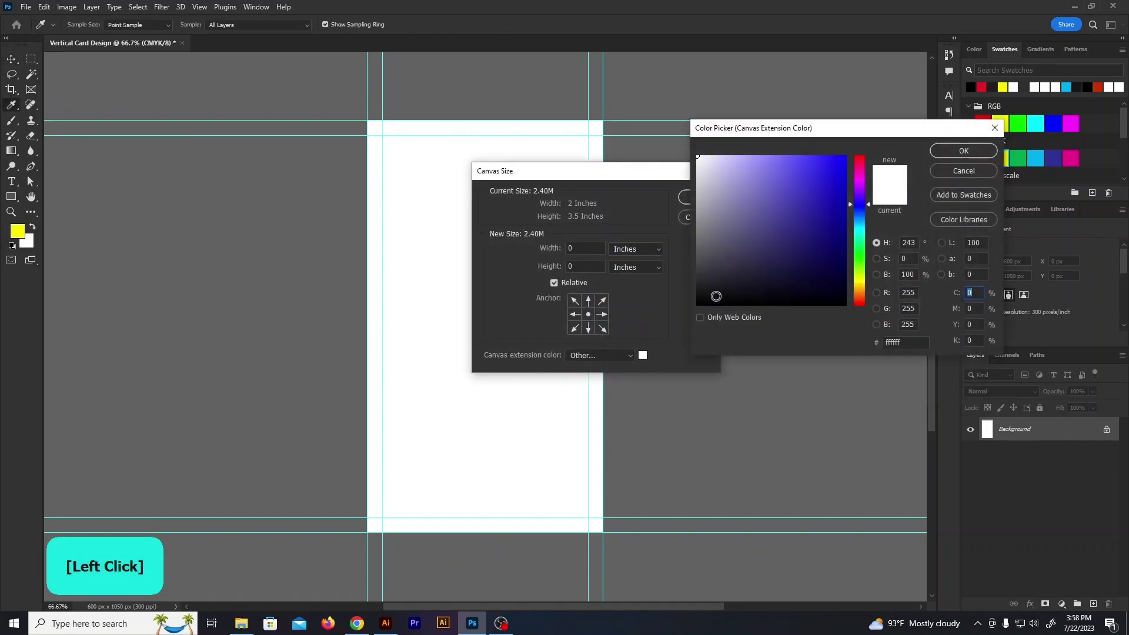
left_click(964, 151)
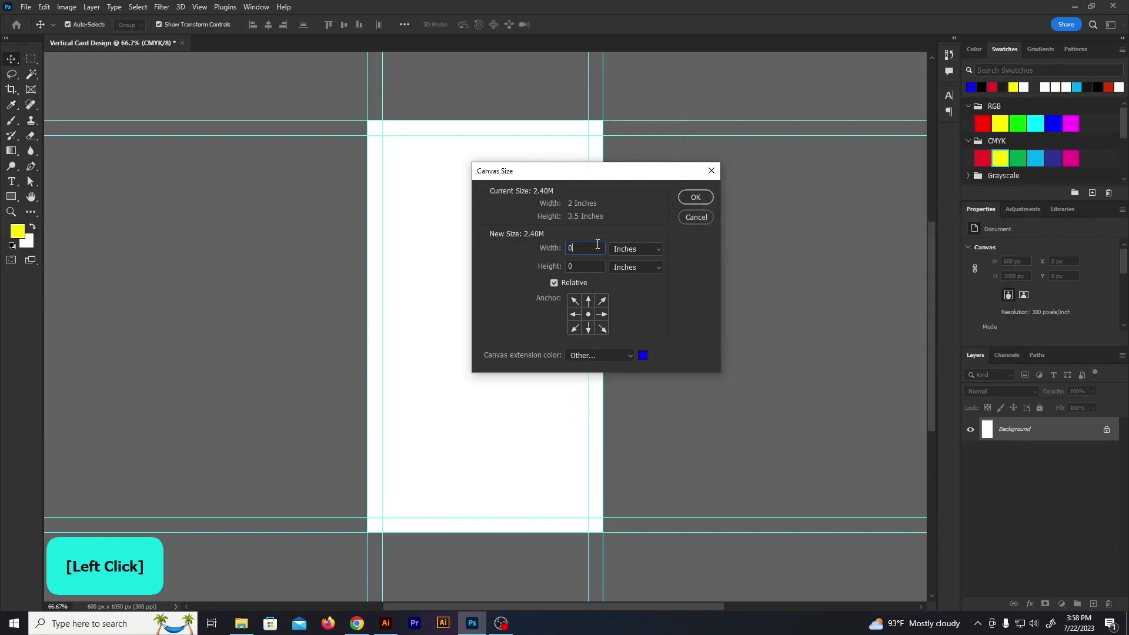
type(".25")
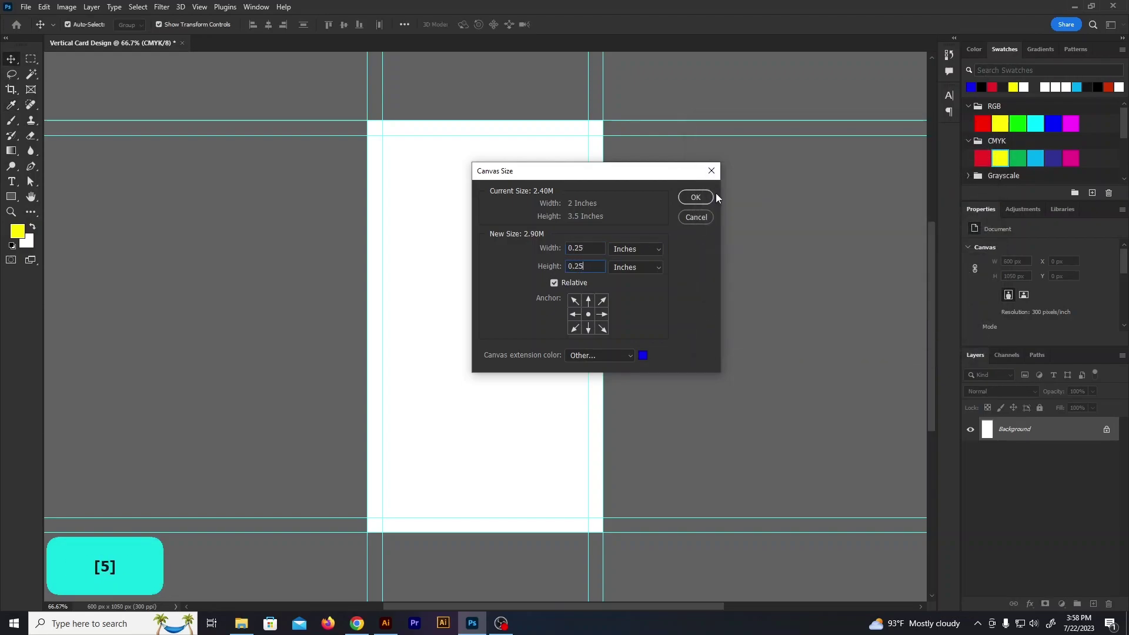
left_click(697, 197)
scroll(521, 365, "down", 1)
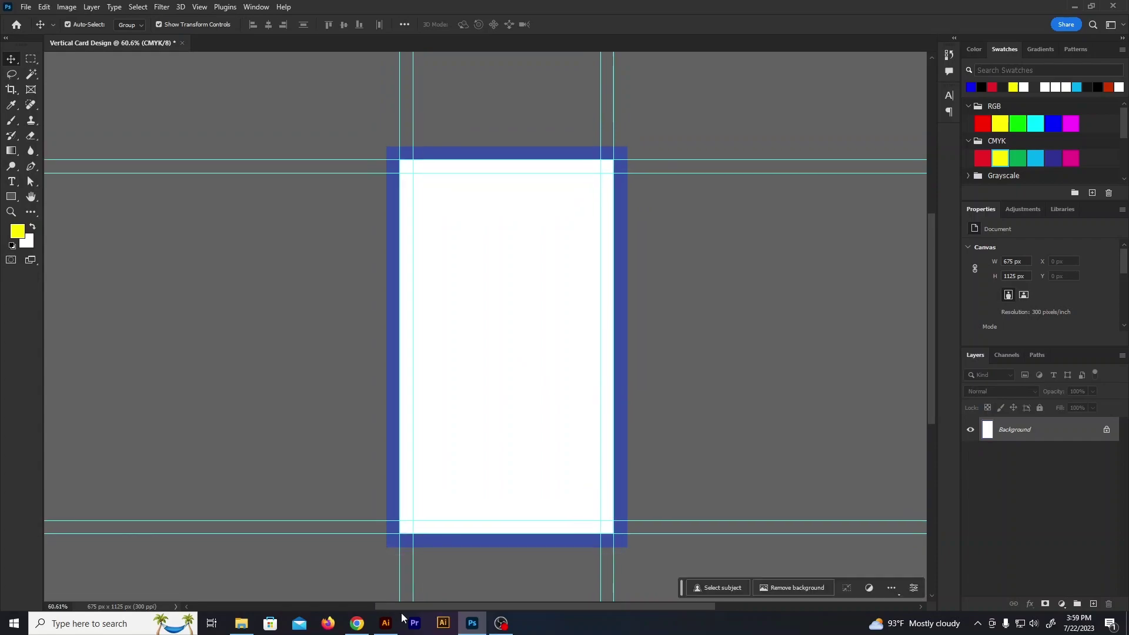
left_click(396, 620)
Copy the bottom-right maze logo and paste it small near the card's top
left_click_drag(693, 424, 532, 230)
left_click(472, 623)
key("ctrl+v")
left_click(582, 25)
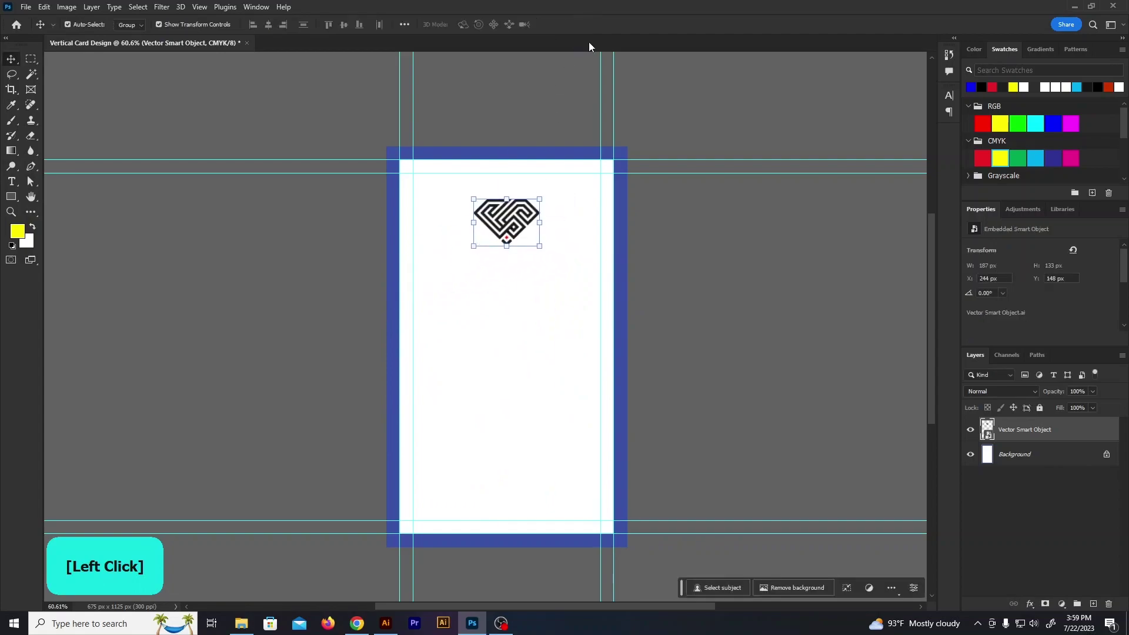
Add a locked white Solid Color fill layer above the Background layer
left_click(1047, 462)
left_click(1060, 605)
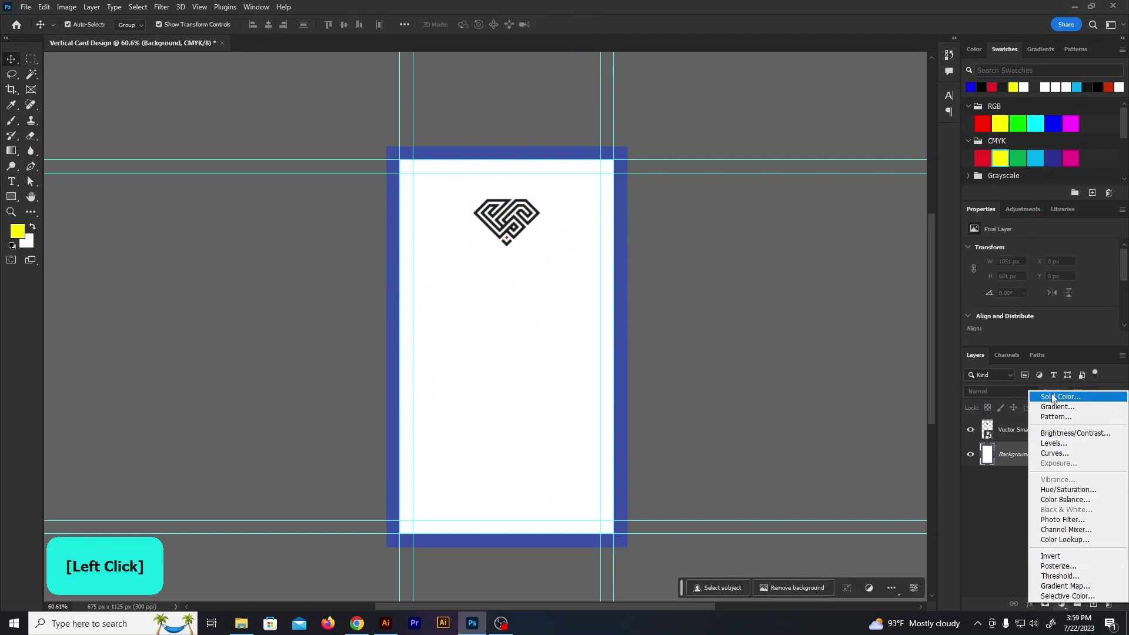
left_click(1051, 393)
left_click_drag(718, 200, 684, 140)
left_click(951, 154)
left_click(1039, 408)
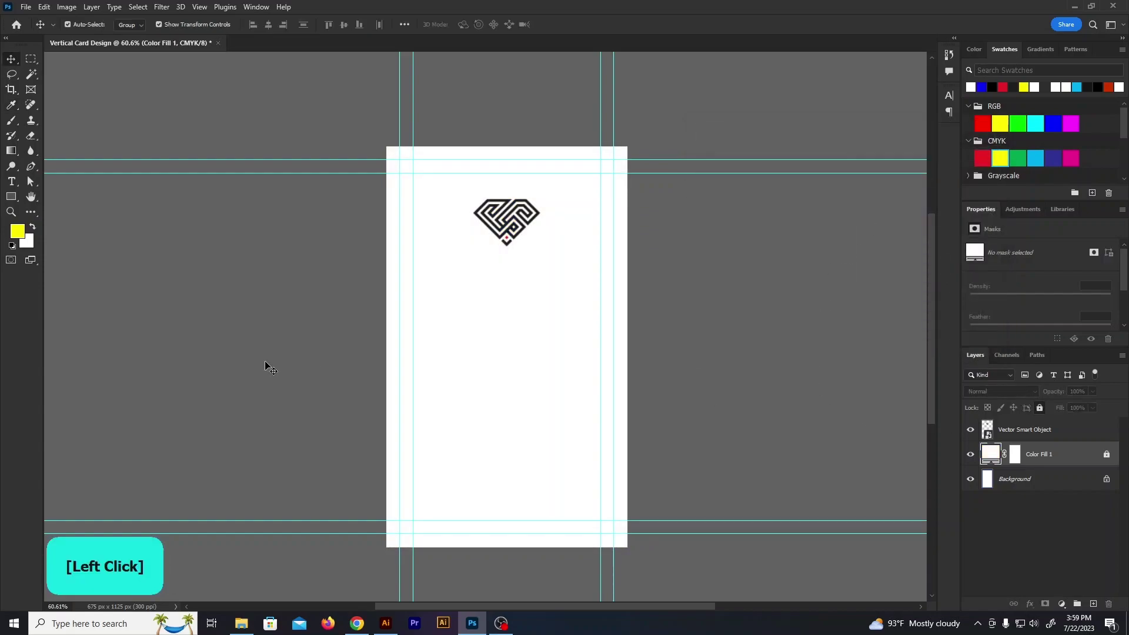
Draw a rectangle over the lower two-thirds of the card filled with #1d1d1d
left_click_drag(386, 286, 485, 394)
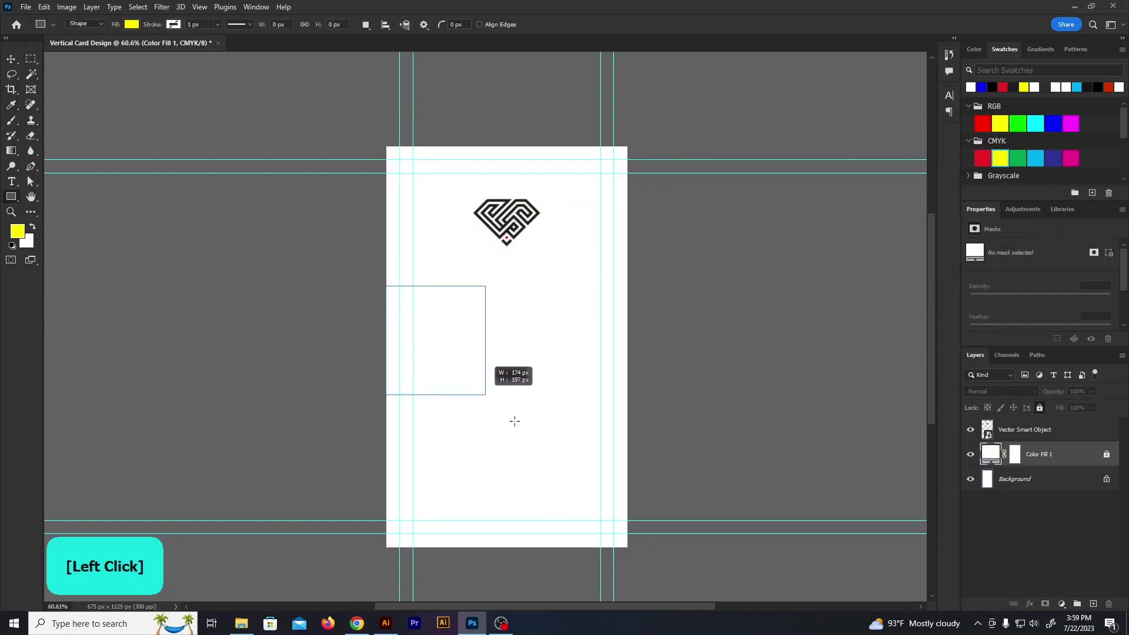
left_click_drag(627, 548, 628, 547)
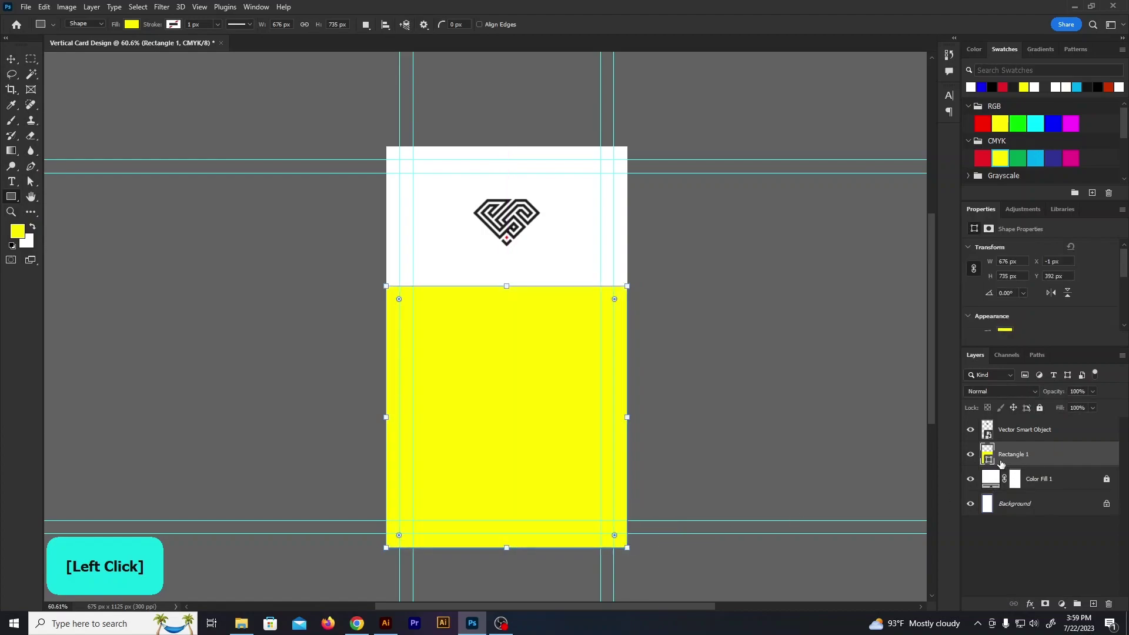
left_click(137, 25)
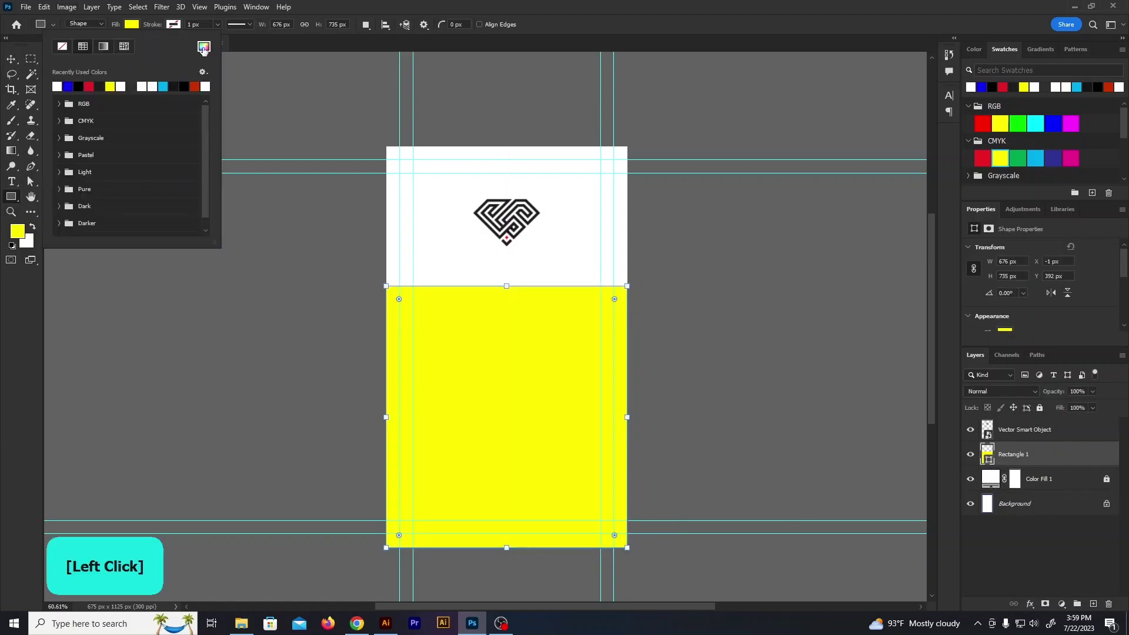
left_click(203, 47)
left_click(507, 232)
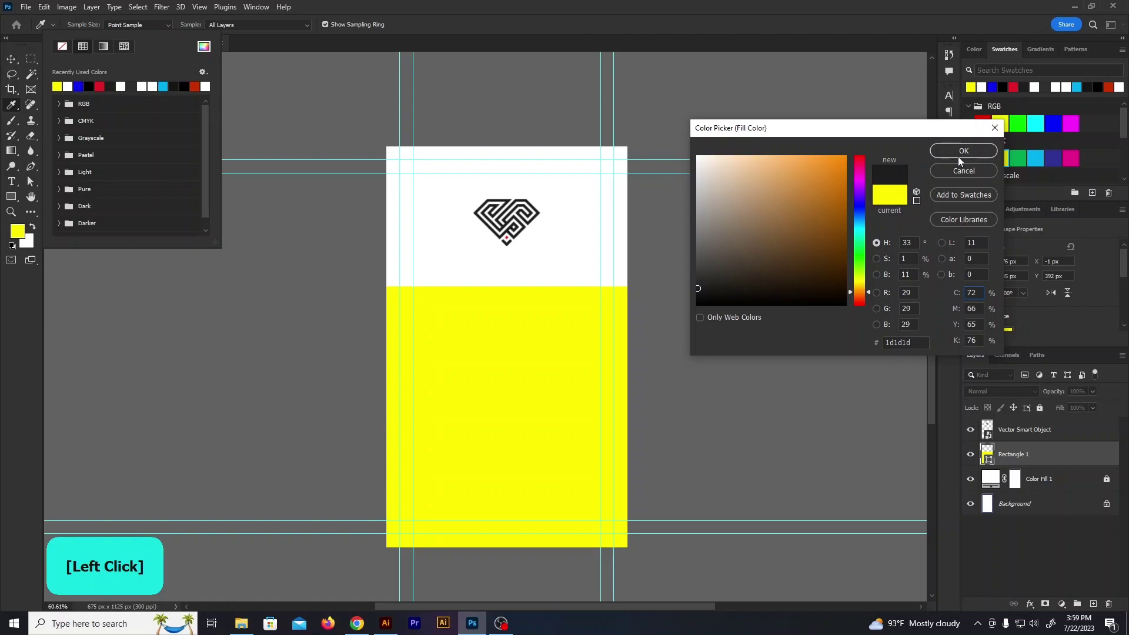
left_click(960, 156)
left_click(249, 92)
left_click(10, 59)
left_click(277, 353)
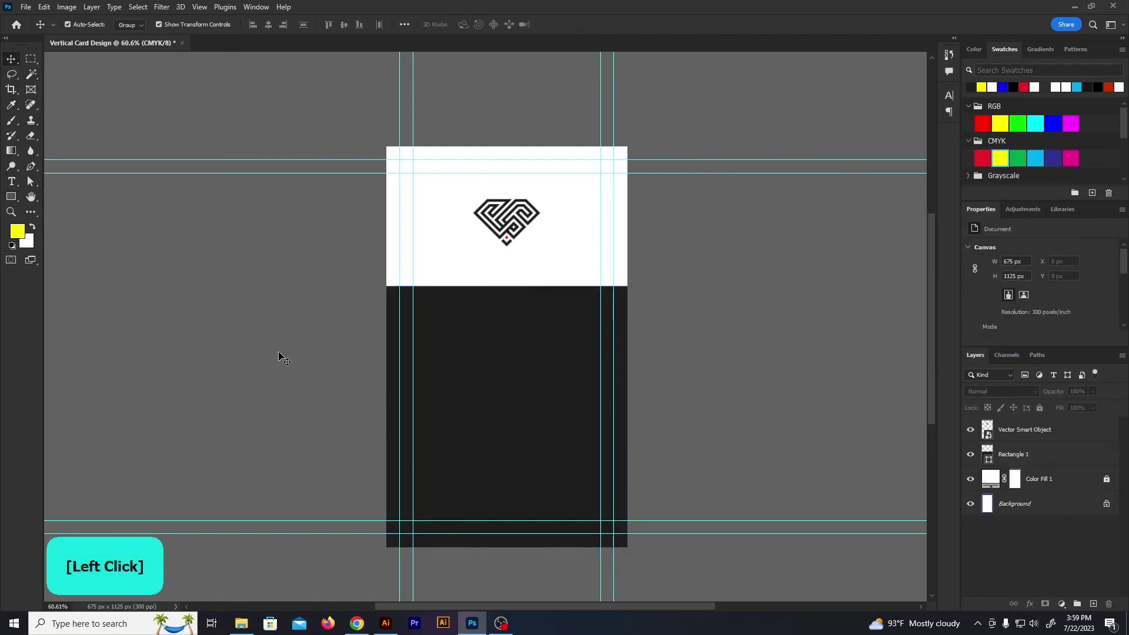
scroll(422, 246, "up", 3)
Draw a horizontal bar across the dark area filled with #343434
left_click_drag(286, 254, 585, 321)
left_click_drag(652, 353, 652, 353)
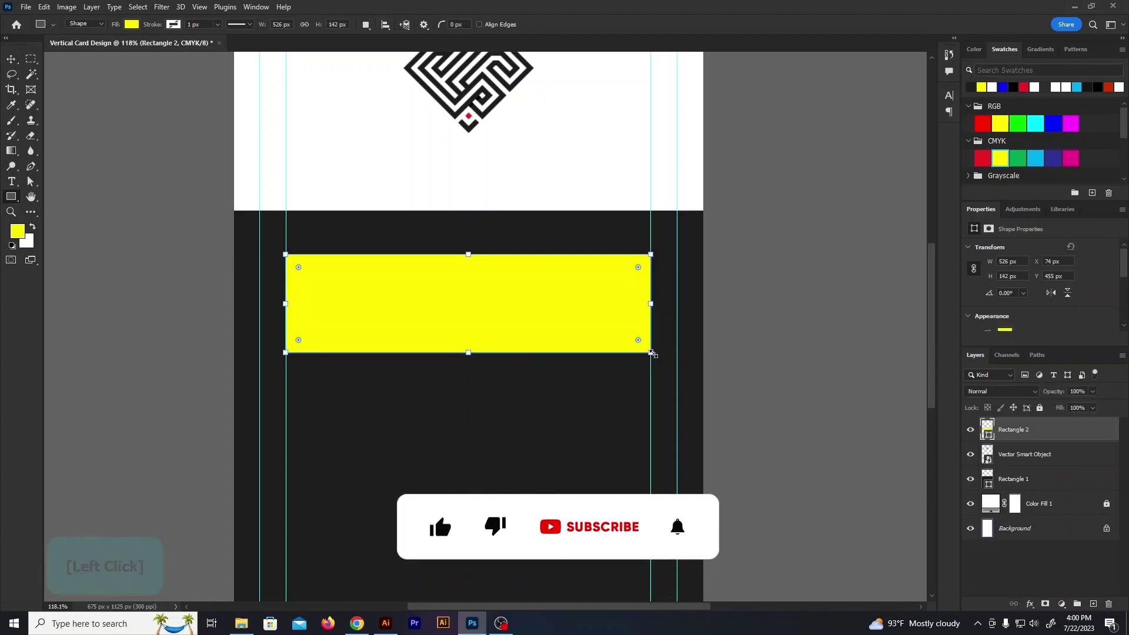
left_click(131, 24)
left_click(205, 47)
left_click(356, 230)
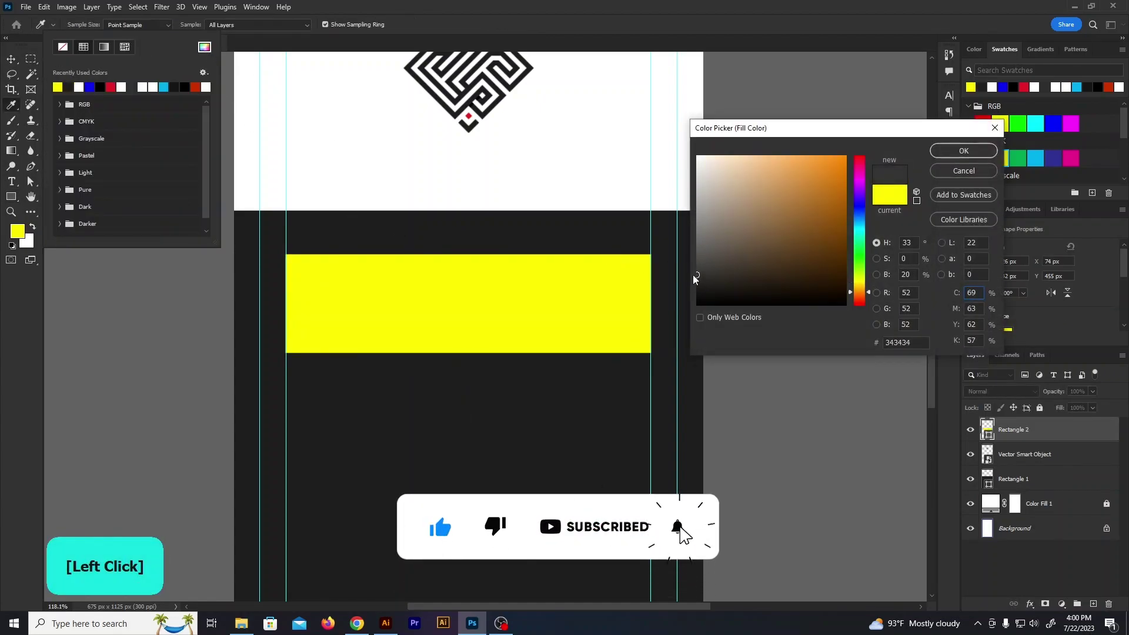
left_click(964, 151)
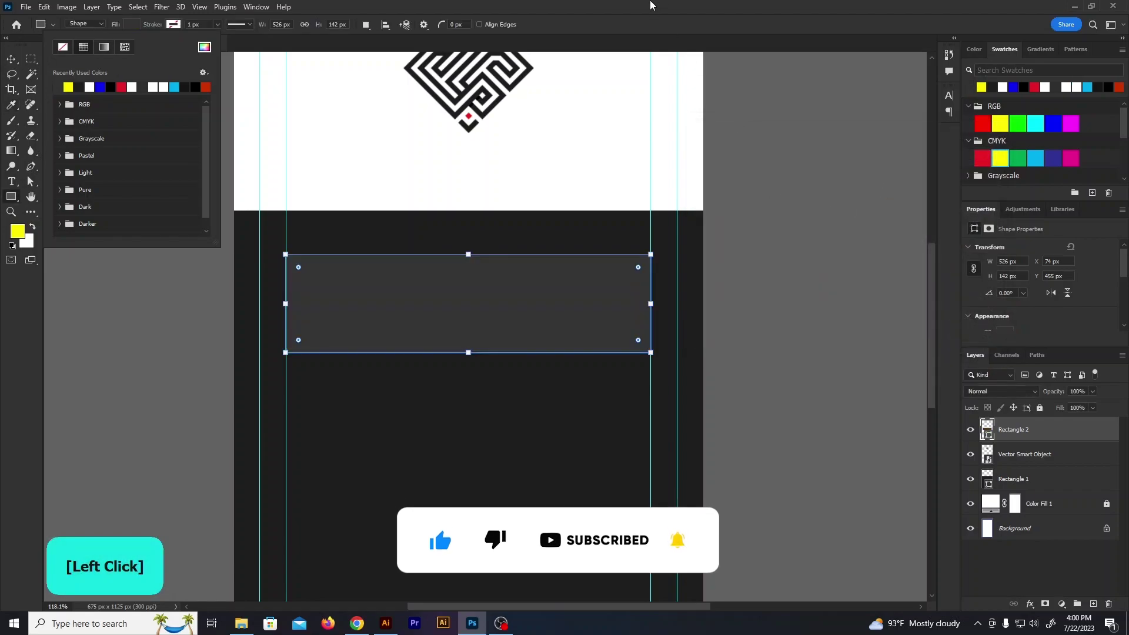
left_click(650, 5)
Draw a small yellow square at the bar's left end
left_click_drag(298, 276, 328, 304)
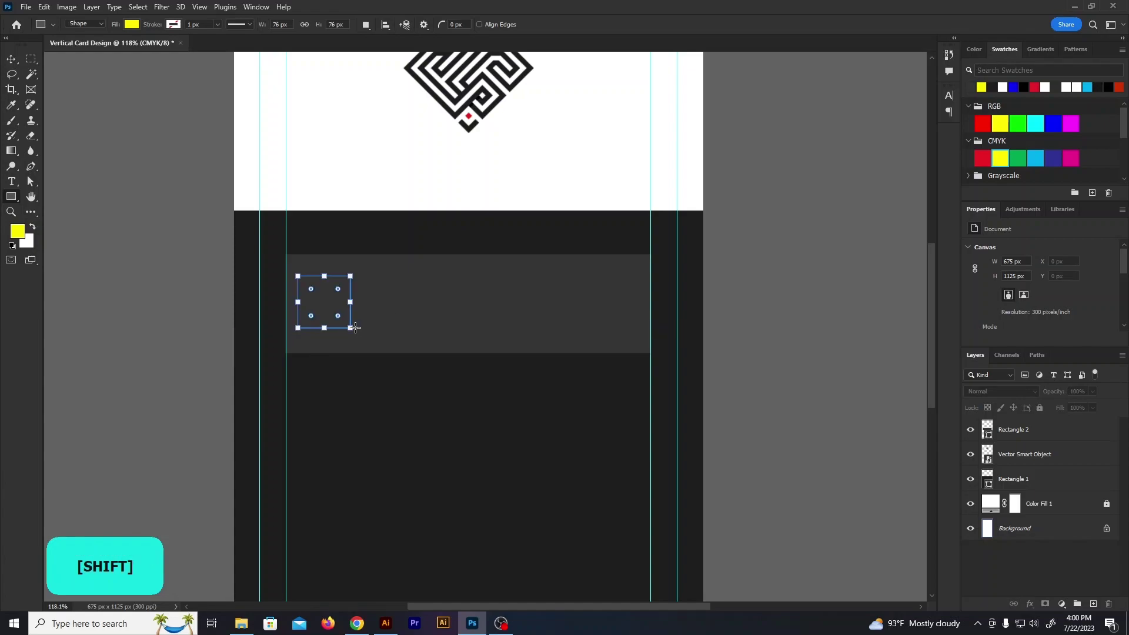
left_click_drag(351, 335, 351, 335)
scroll(367, 224, "down", 2, "alt")
scroll(359, 300, "up", 4, "alt")
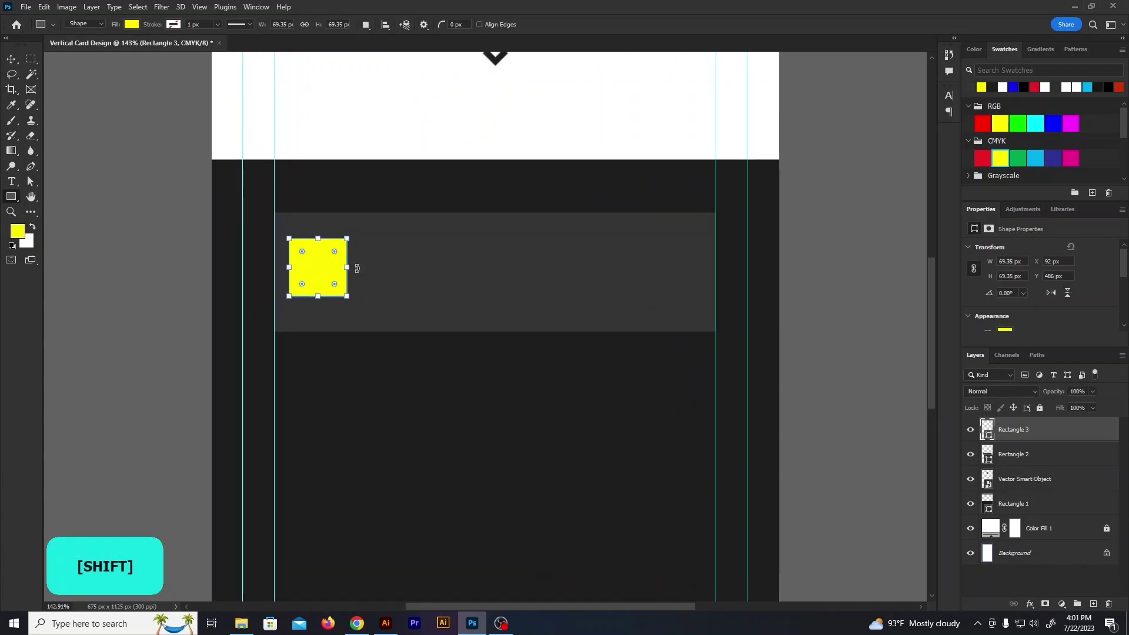
left_click_drag(306, 245, 306, 249)
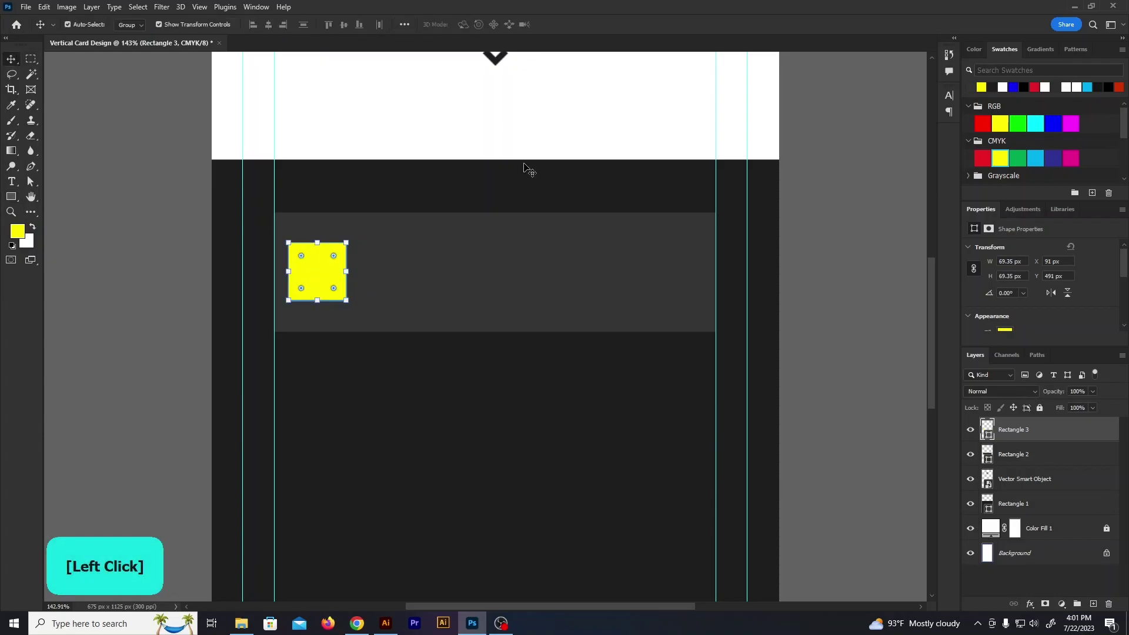
Change the small square's fill colour to white
scroll(524, 157, "up", 2)
double_click(987, 436)
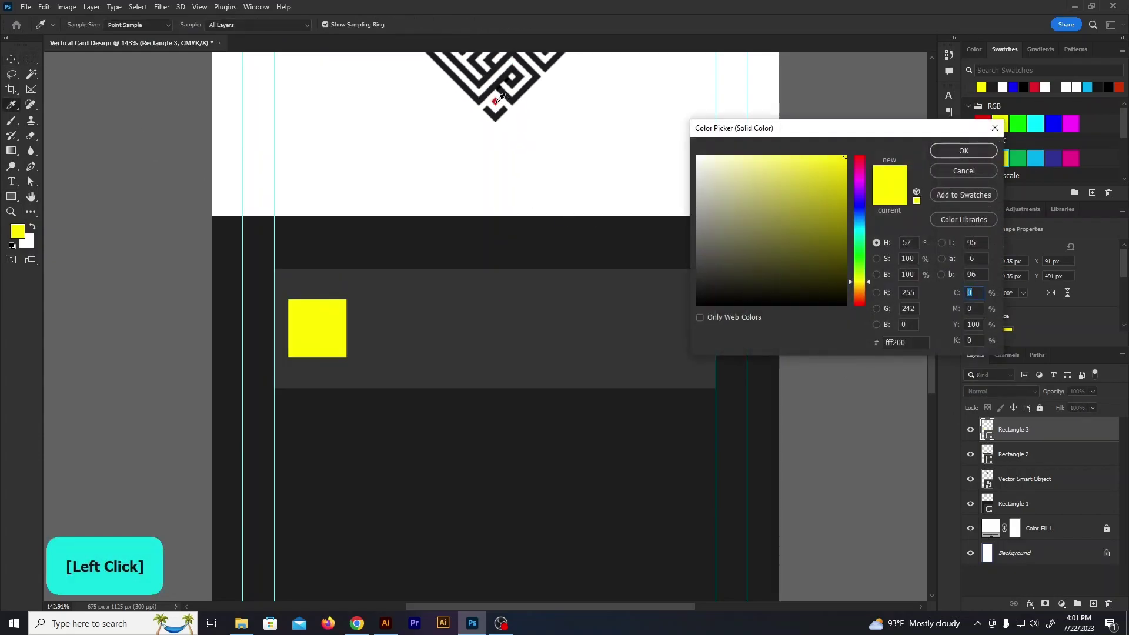
left_click(1034, 87)
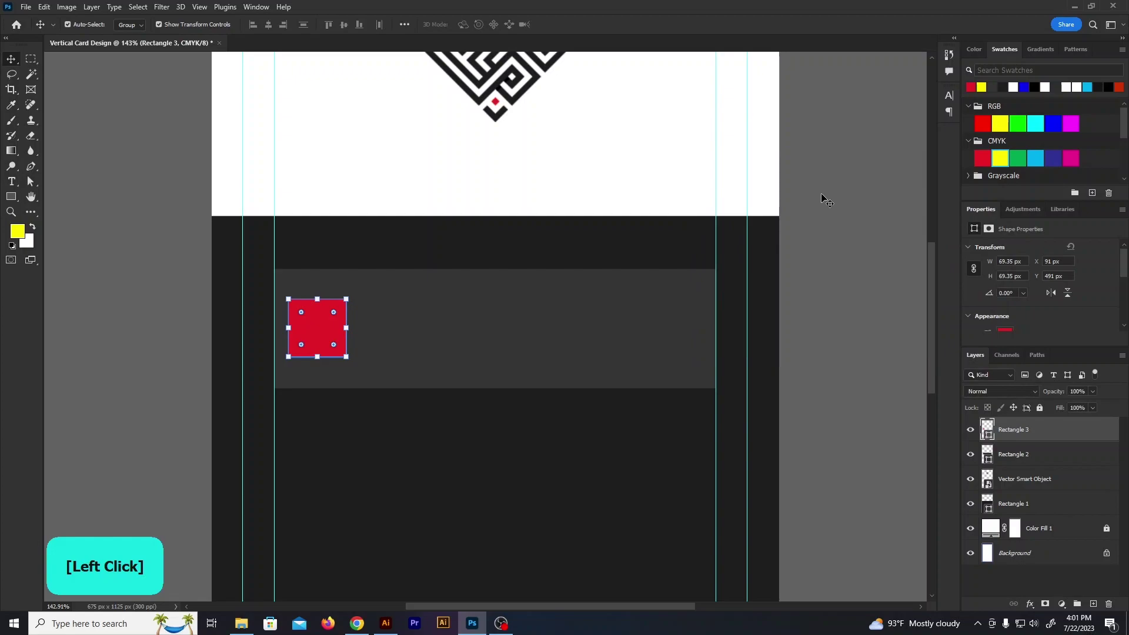
double_click(988, 436)
left_click(513, 145)
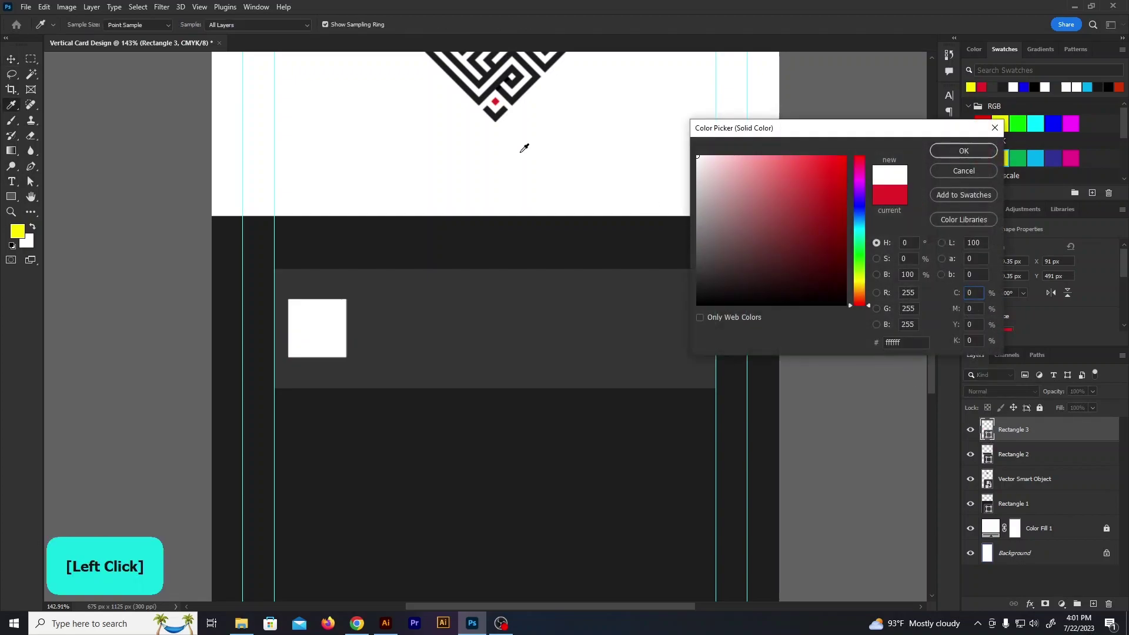
left_click(959, 150)
left_click(143, 191)
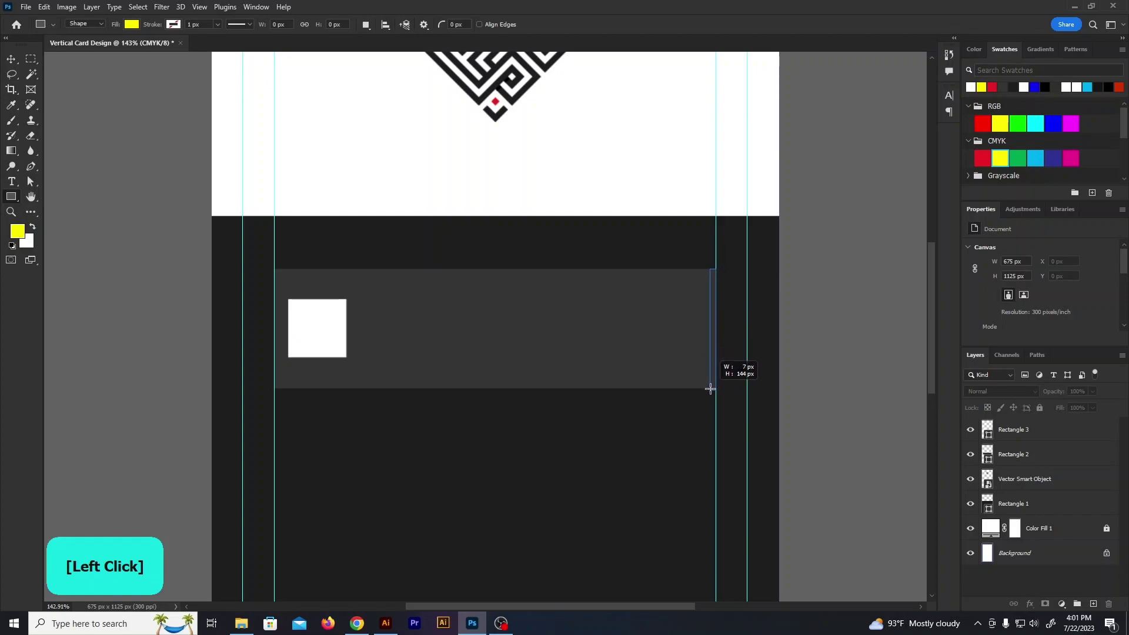
Draw a thin strip at the bar's right end coloured with the logo's red
left_click_drag(710, 387, 712, 387)
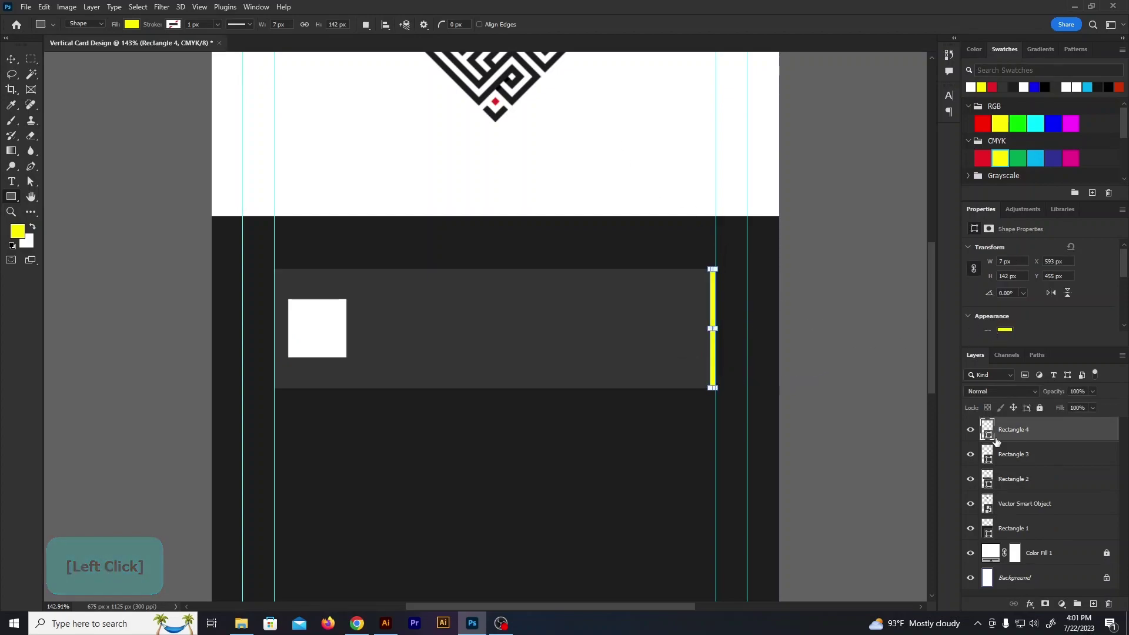
double_click(988, 435)
left_click(495, 101)
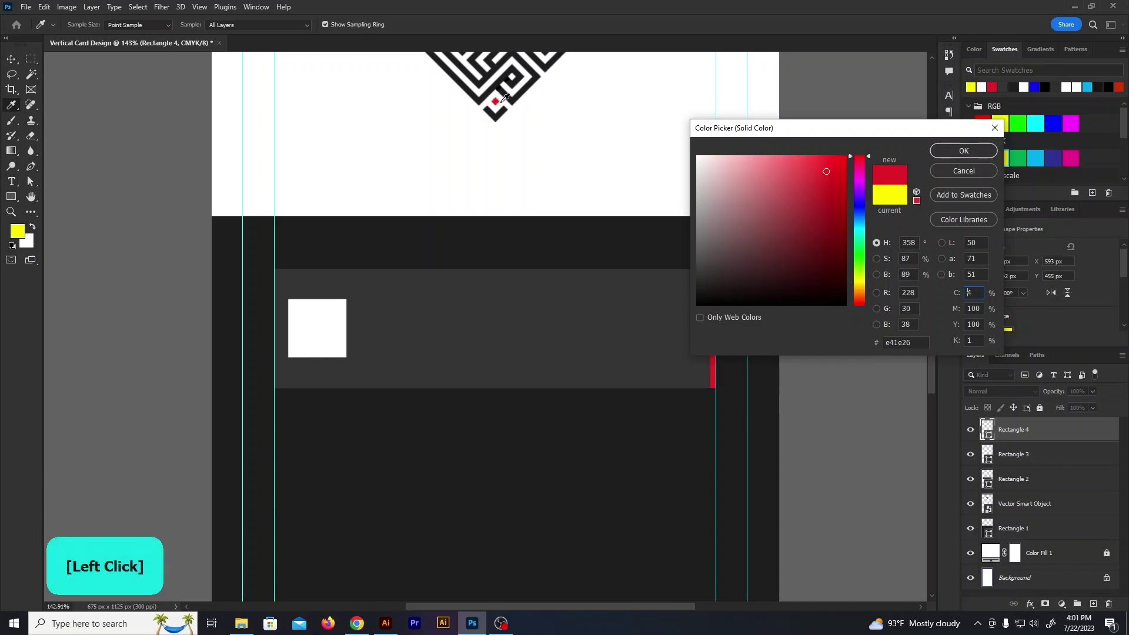
left_click(962, 151)
key("v")
left_click_drag(180, 258, 588, 375)
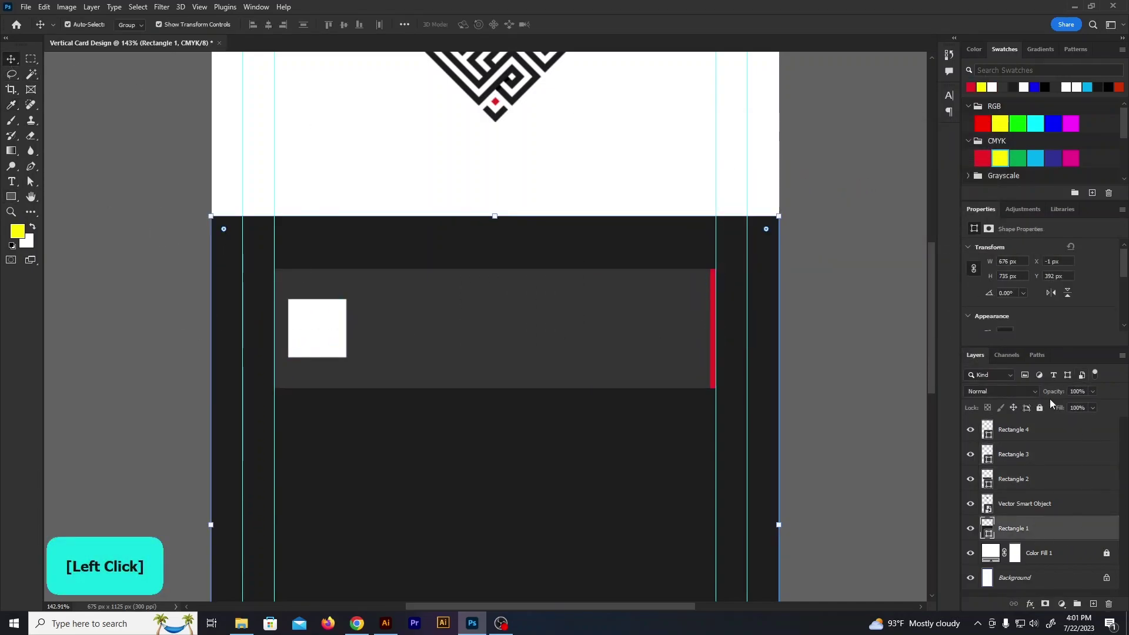
Lock the large dark rectangle layer
left_click(1040, 407)
left_click_drag(858, 381, 284, 251)
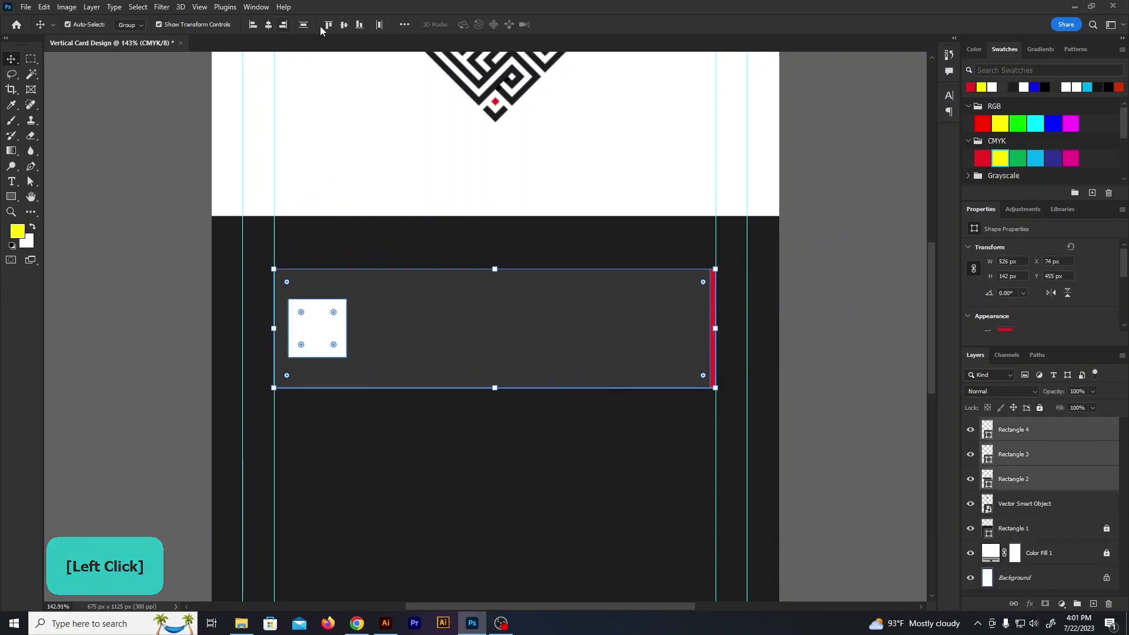
left_click(179, 257)
scroll(182, 244, "down", 1)
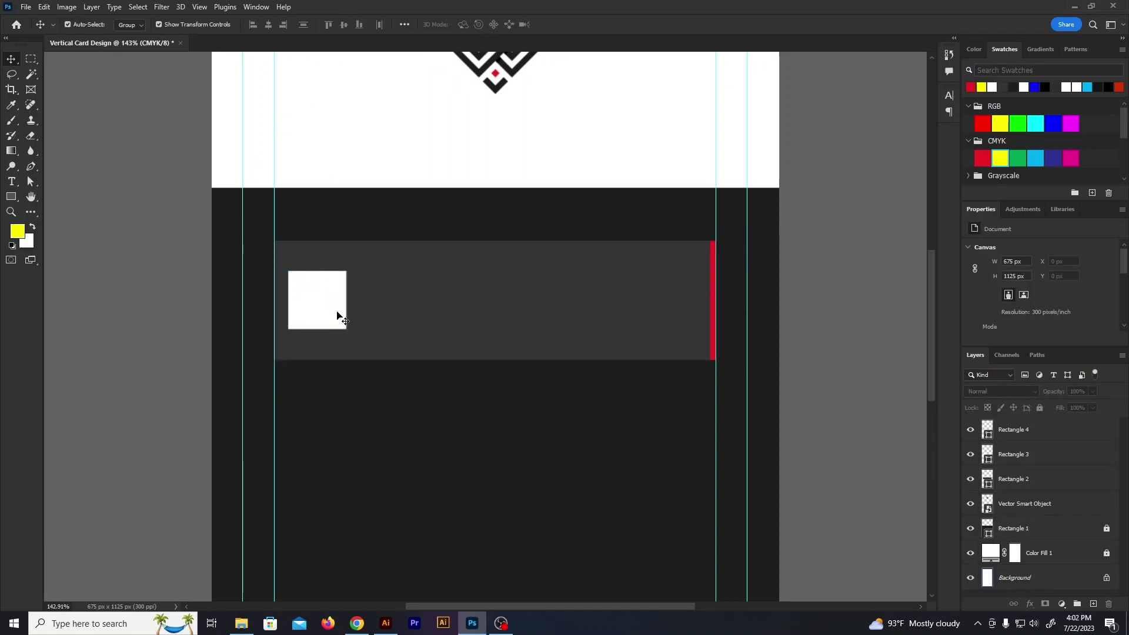
Stretch the white square taller and group it with the bar and strip as Group 1
left_click(334, 312)
left_click(318, 331, "alt")
left_click_drag(318, 343, 318, 348)
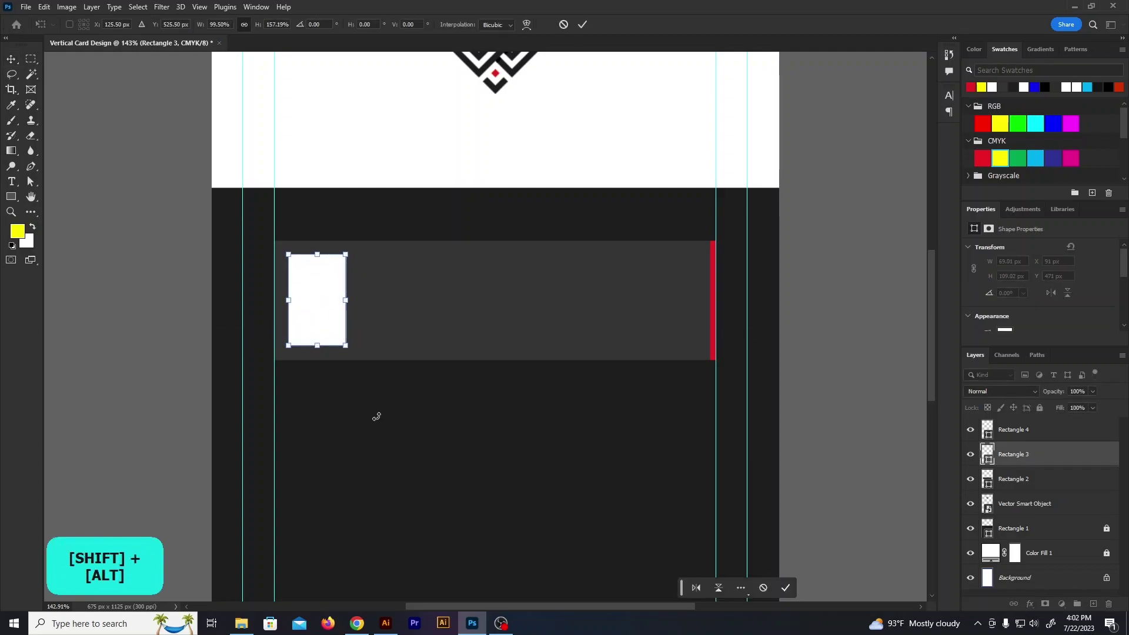
left_click(375, 419)
scroll(250, 213, "down", 2)
left_click_drag(670, 300, 670, 300)
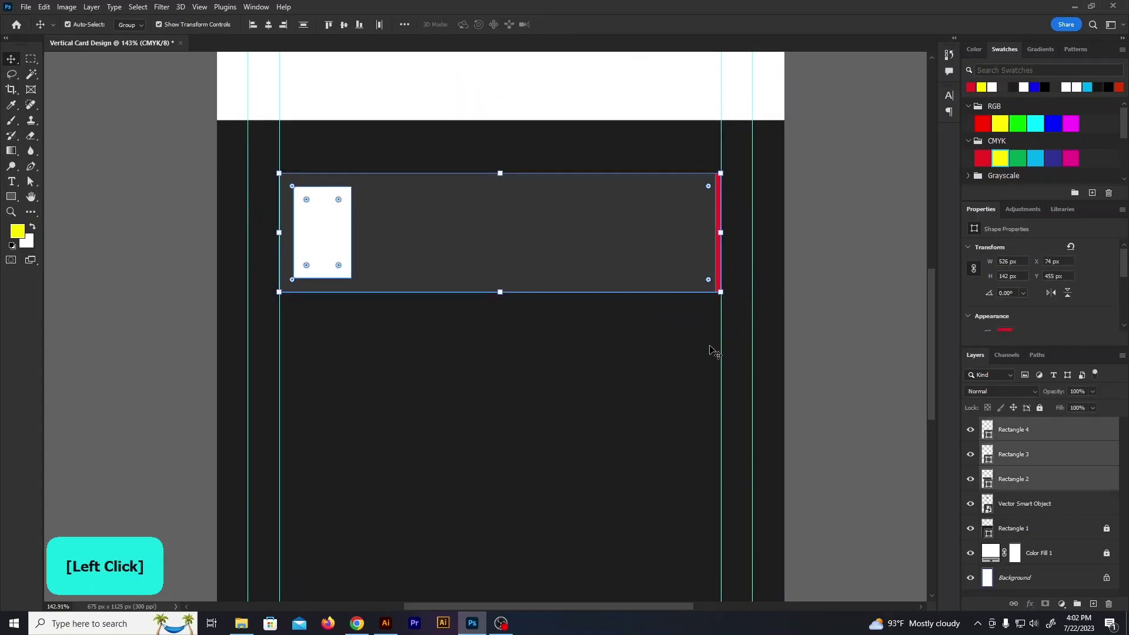
key("ctrl+g")
Give Group 1 a Drop Shadow: 35% opacity, 0° angle, size 5, colour 1d1d1d
left_click(1027, 607)
left_click(1044, 596)
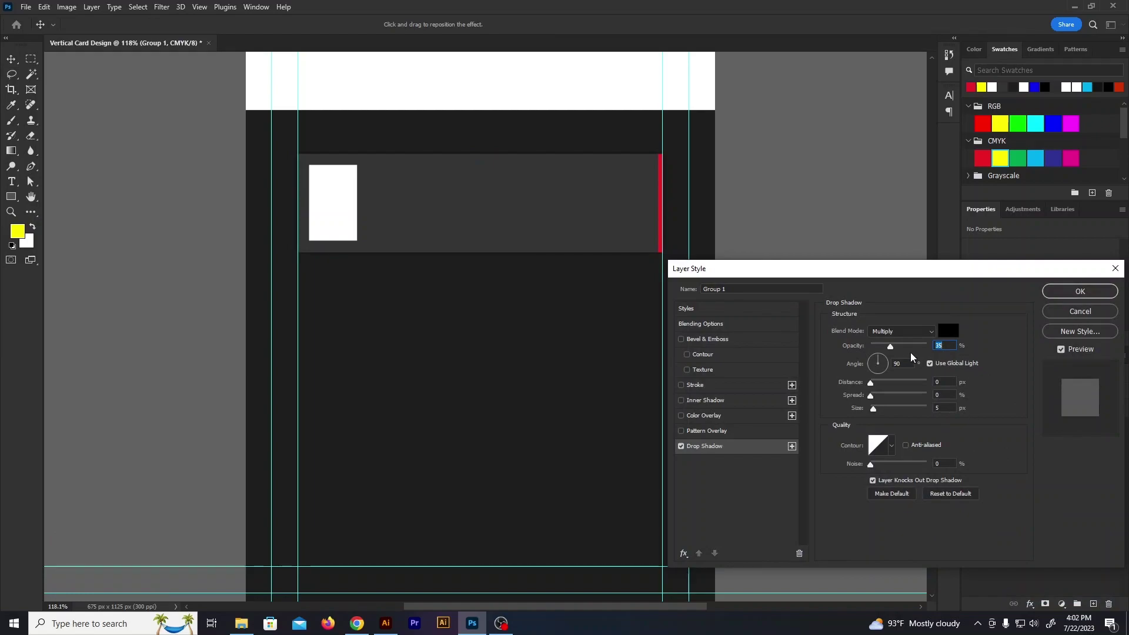
left_click(902, 365)
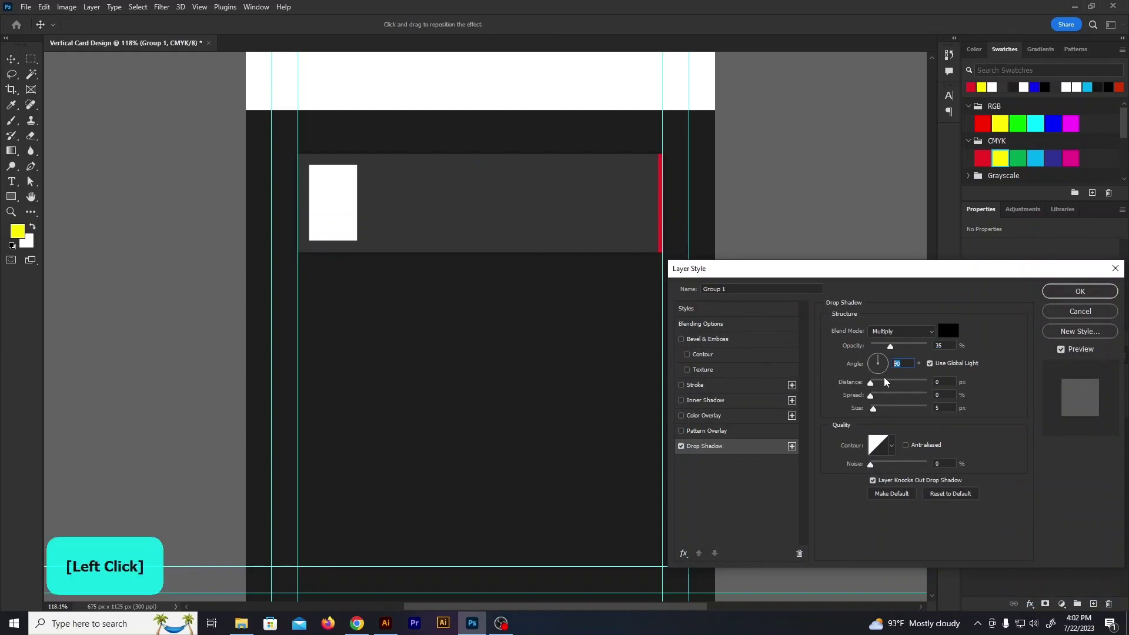
type("0")
left_click(942, 382)
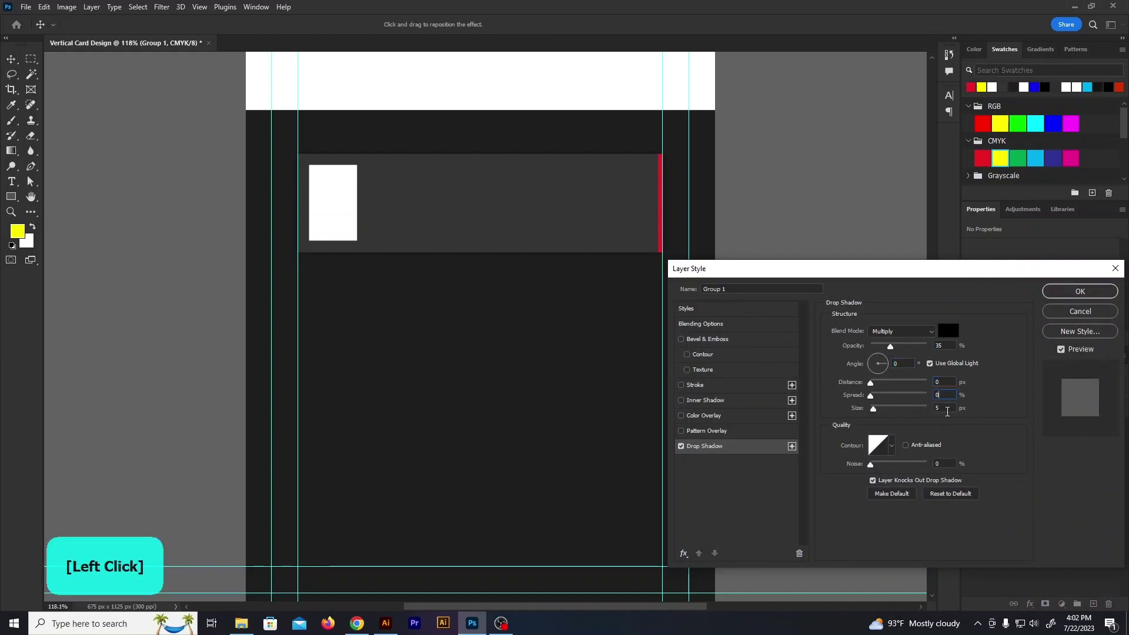
type("5")
left_click(948, 330)
left_click(585, 374)
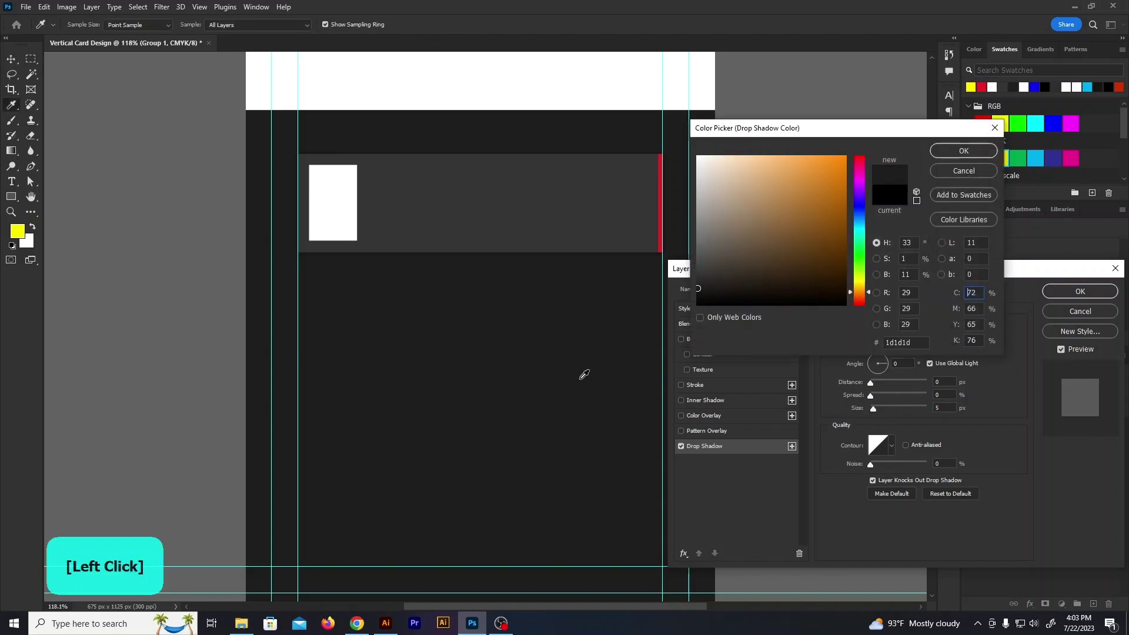
left_click(952, 154)
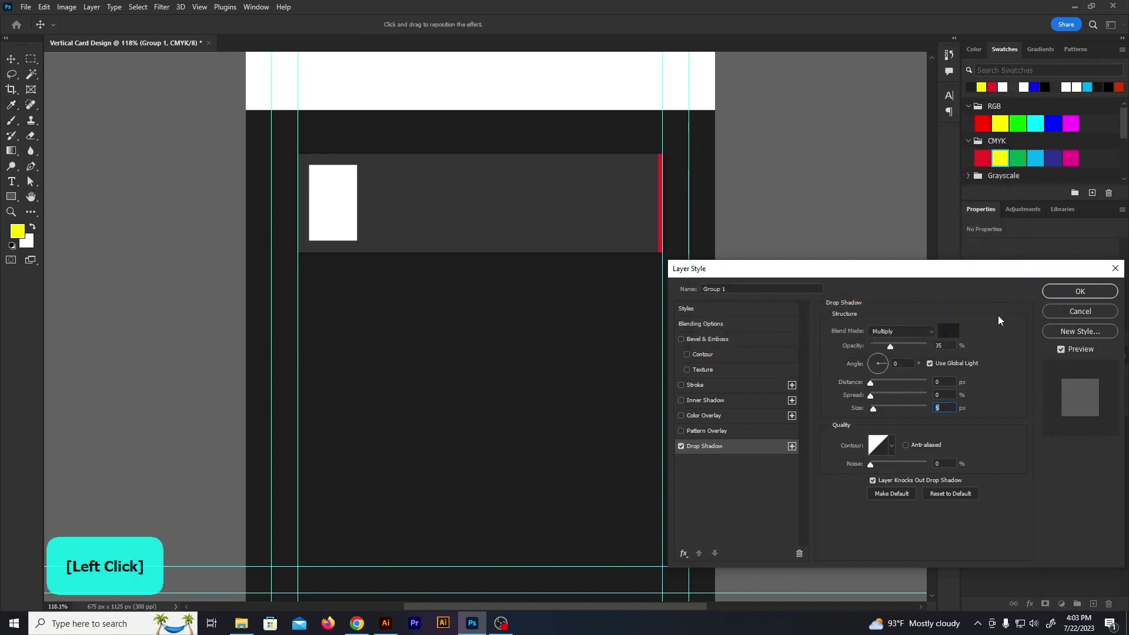
left_click(1068, 292)
key("ctrl+semicolon")
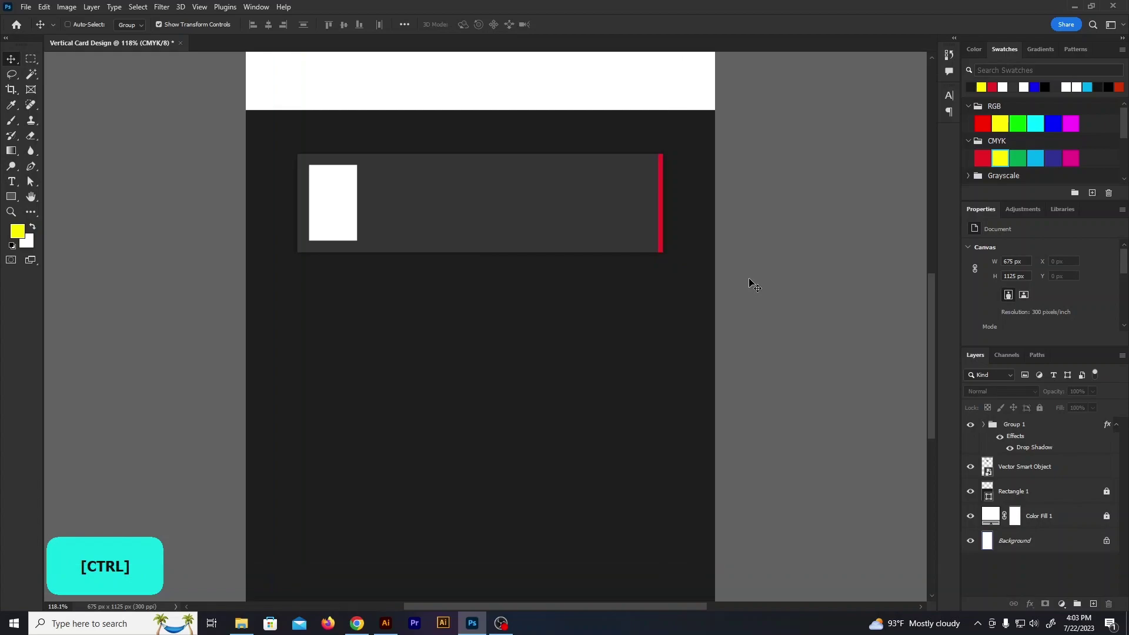
Duplicate the shadowed card row three times down the dark section
key("ctrl")
key("ctrl+semicolon")
left_click(577, 184)
left_click_drag(577, 184, 585, 481)
left_click(811, 432)
Select all four card rows and nudge them slightly upward
scroll(788, 392, "down", 2)
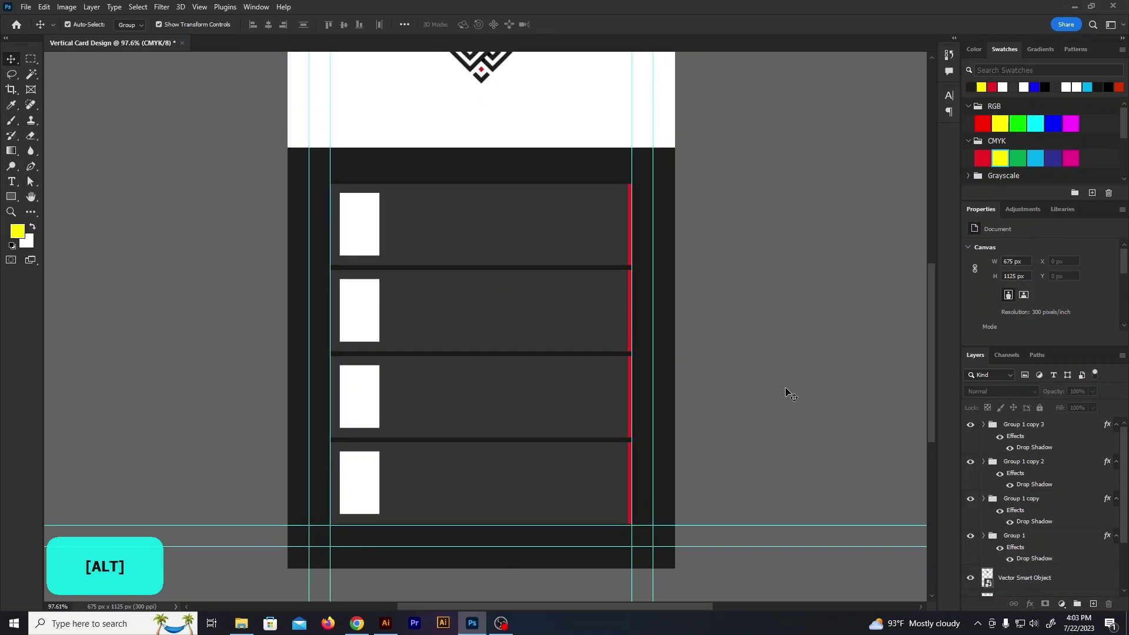
left_click_drag(283, 190, 298, 216)
left_click_drag(372, 325, 498, 487)
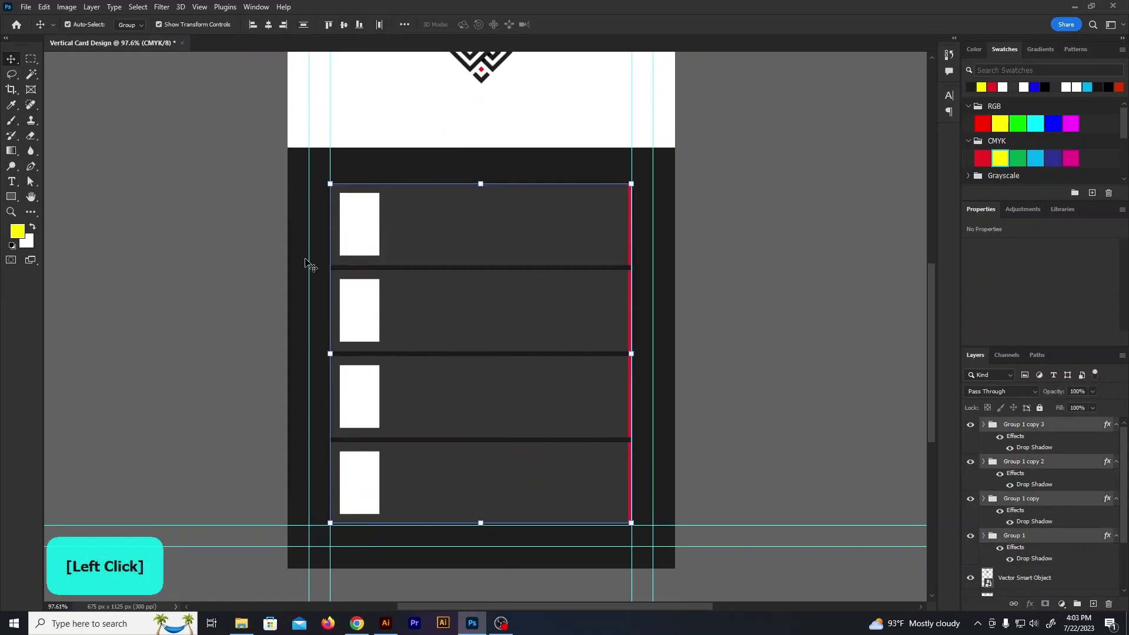
key("Up")
key("Up")
key("Up")
key("Up")
left_click(811, 327)
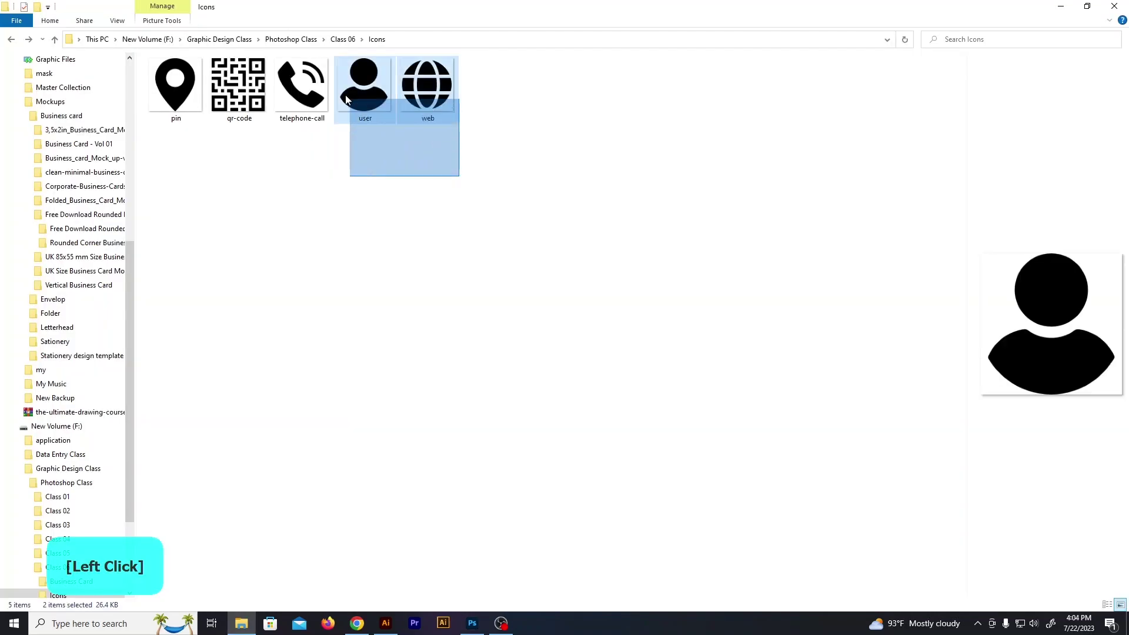
Drag the user, web, telephone-call and pin icons onto the card, fitting the pin in the bottom box
left_click(302, 86, "ctrl")
left_click(175, 86, "ctrl")
left_click_drag(175, 94, 479, 305)
left_click_drag(675, 127, 400, 524)
scroll(338, 521, "up", 6)
left_click_drag(436, 453, 382, 523)
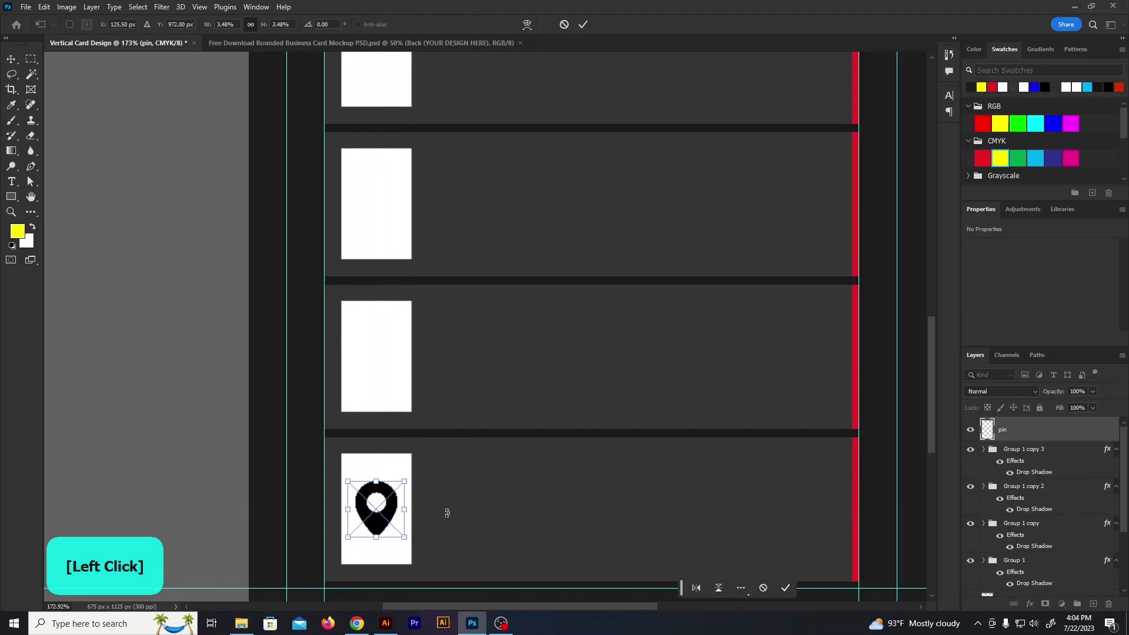
Commit the pin, then scale the telephone icon into the second white box
key("Return")
scroll(371, 337, "down", 3)
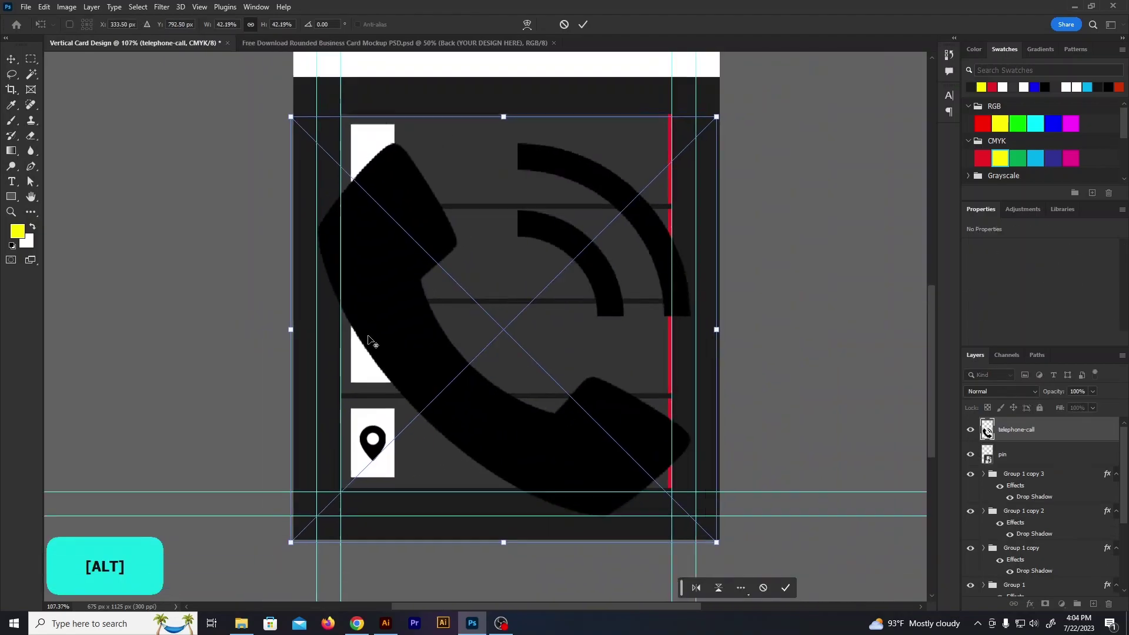
left_click_drag(684, 136, 378, 453)
left_click_drag(351, 512, 405, 281)
scroll(405, 281, "up", 5)
left_click_drag(472, 175, 371, 257)
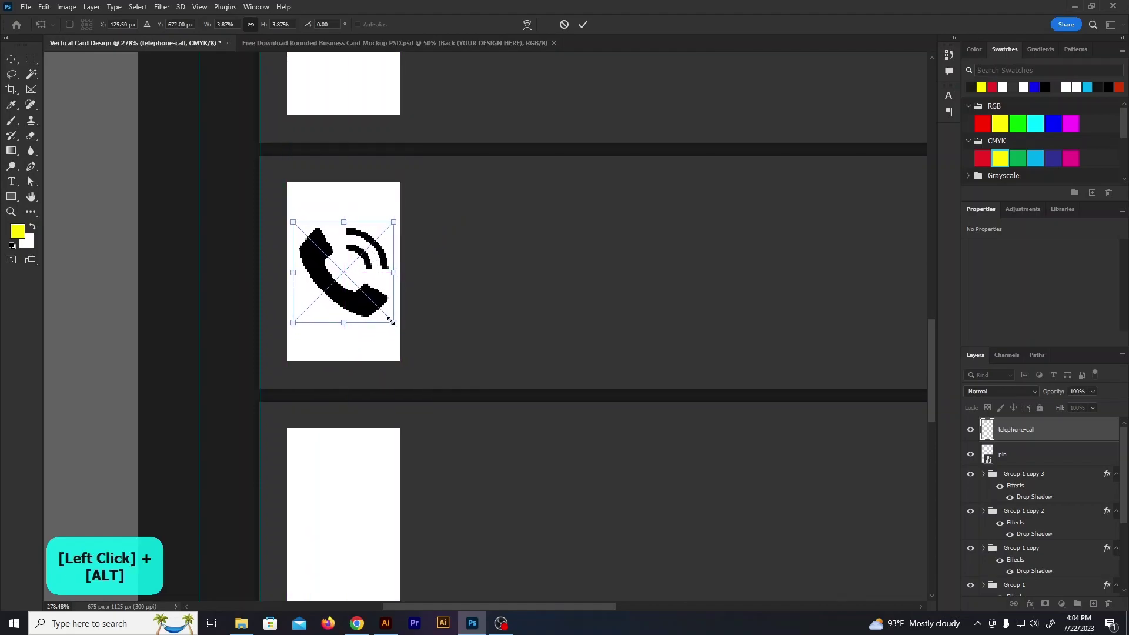
key("Return")
Shrink the user icon to fit inside the top white box
scroll(420, 256, "down", 5)
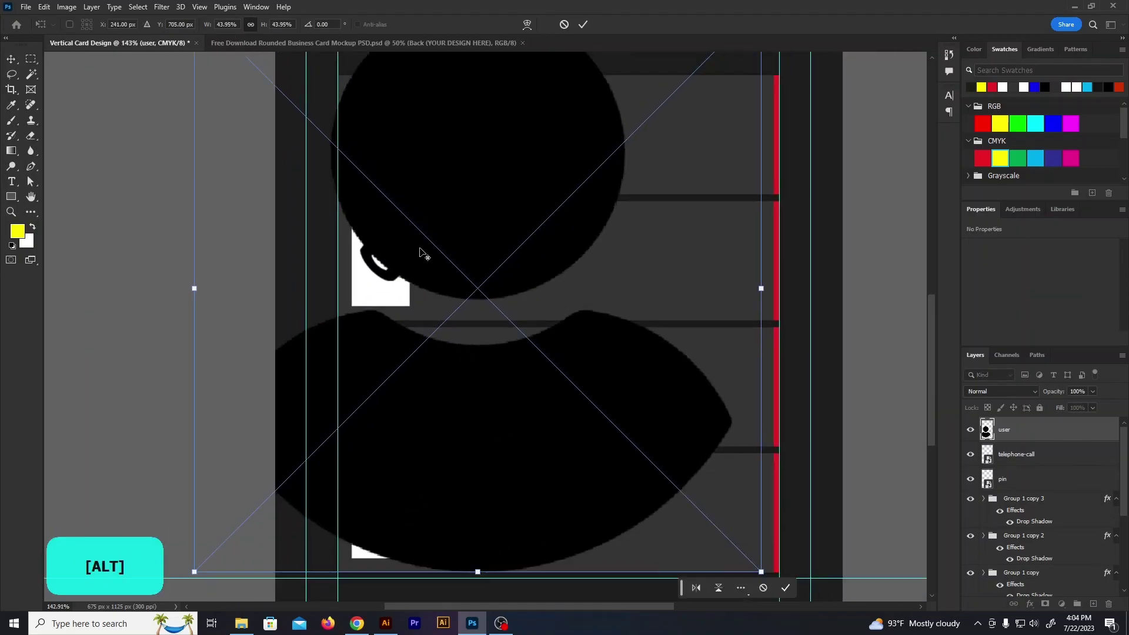
left_click_drag(631, 98, 426, 168)
scroll(415, 159, "up", 10)
scroll(415, 163, "up", 1)
left_click_drag(582, 500, 412, 339)
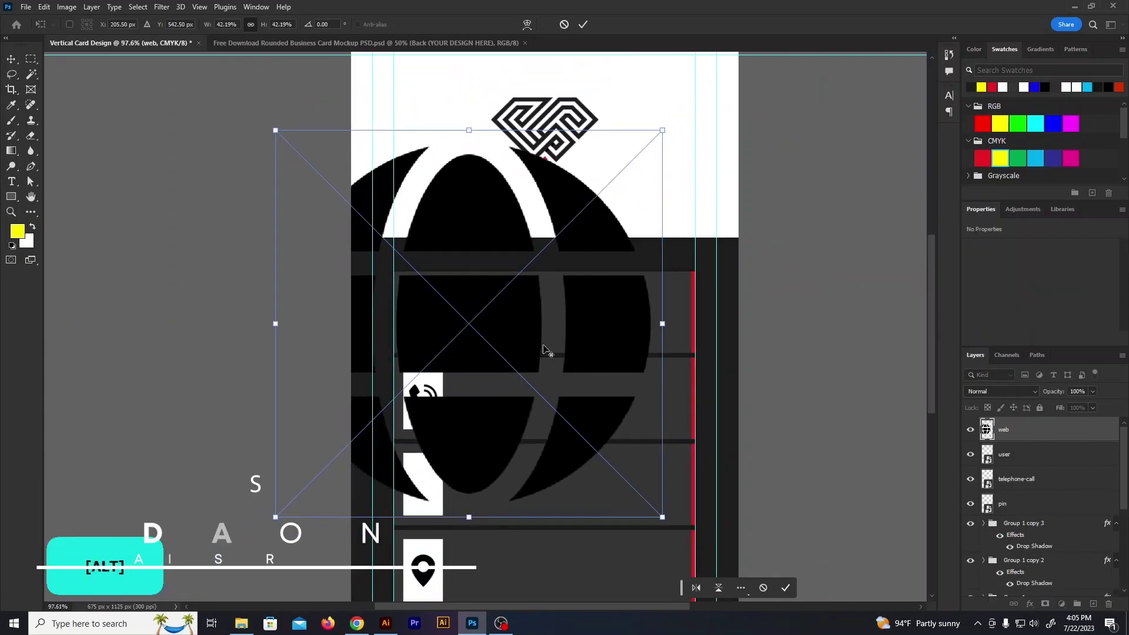
Shrink the globe icon around its centre to fit the third white box
left_click_drag(663, 517, 461, 504)
scroll(428, 490, "up", 5)
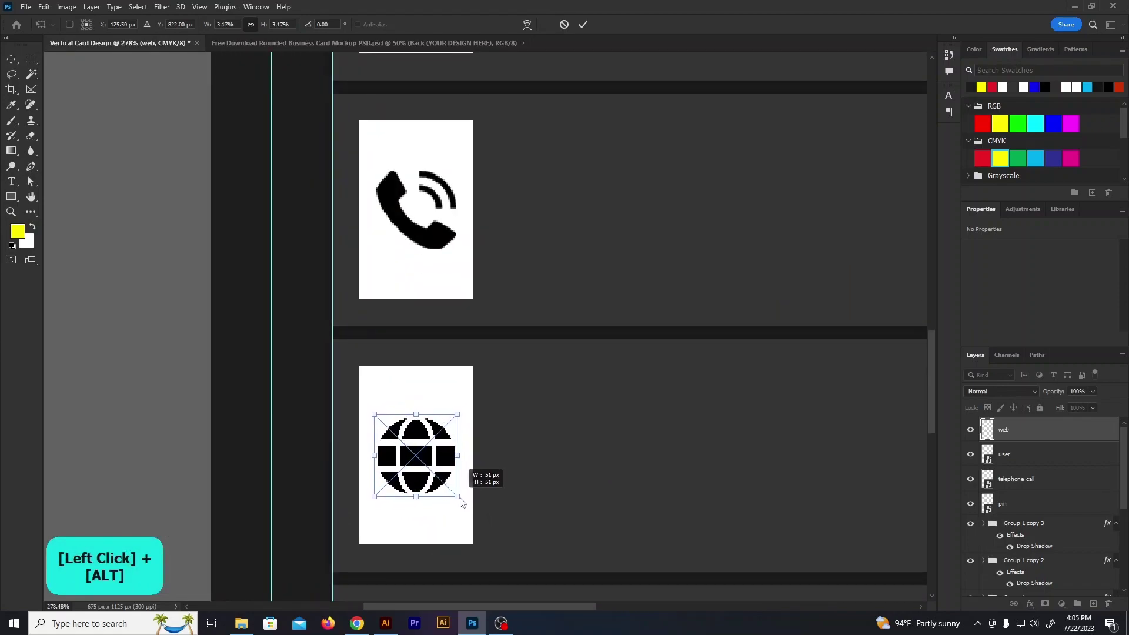
key("Return")
scroll(299, 285, "down", 4)
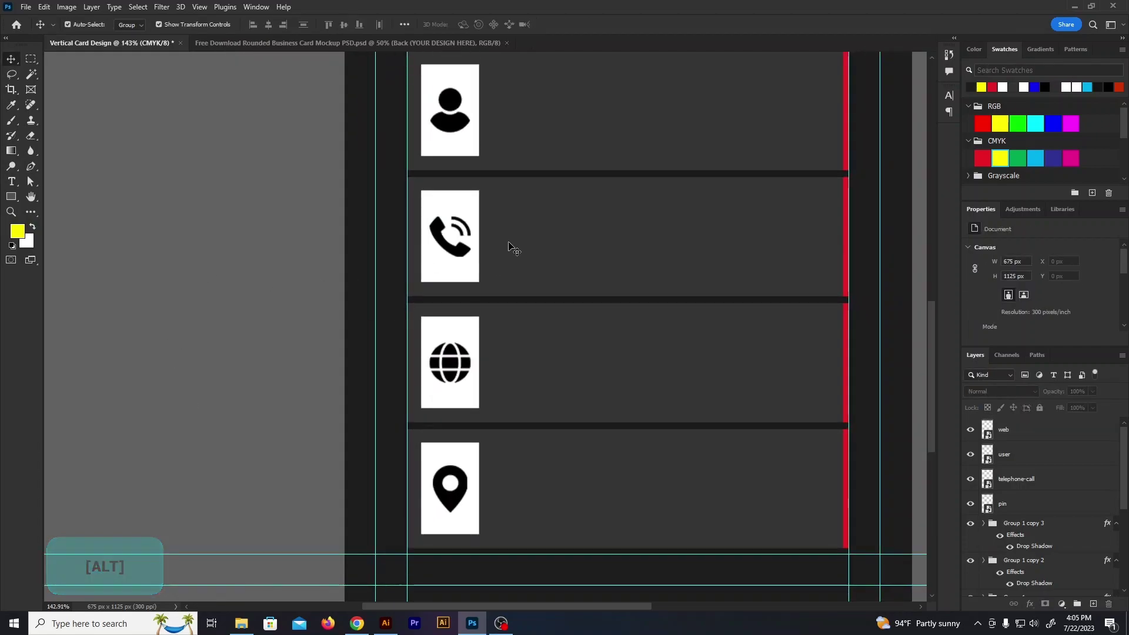
scroll(506, 237, "up", 3)
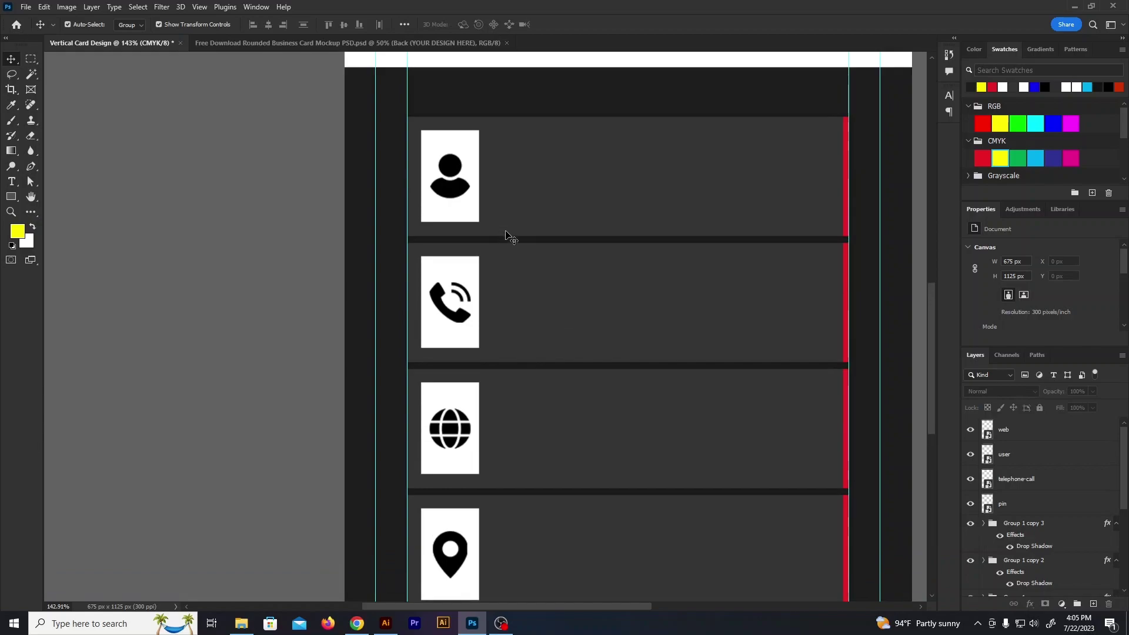
Give the user icon a dark grey #343434 Color Overlay sampled from the card rows
left_click(454, 189)
left_click(1030, 604)
left_click(1048, 560)
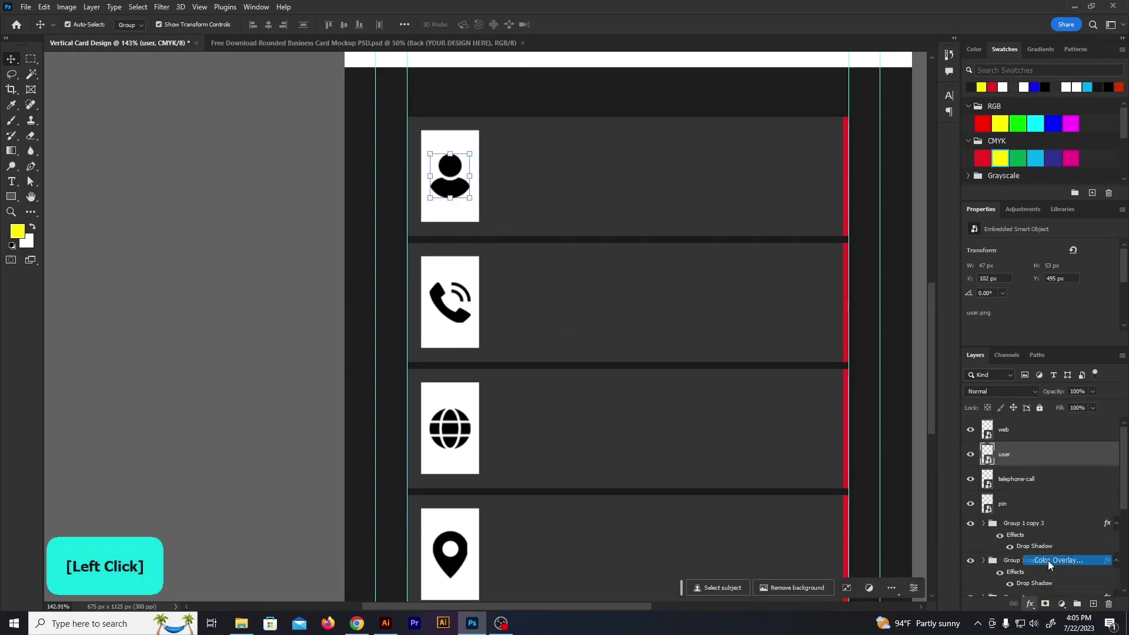
left_click(949, 331)
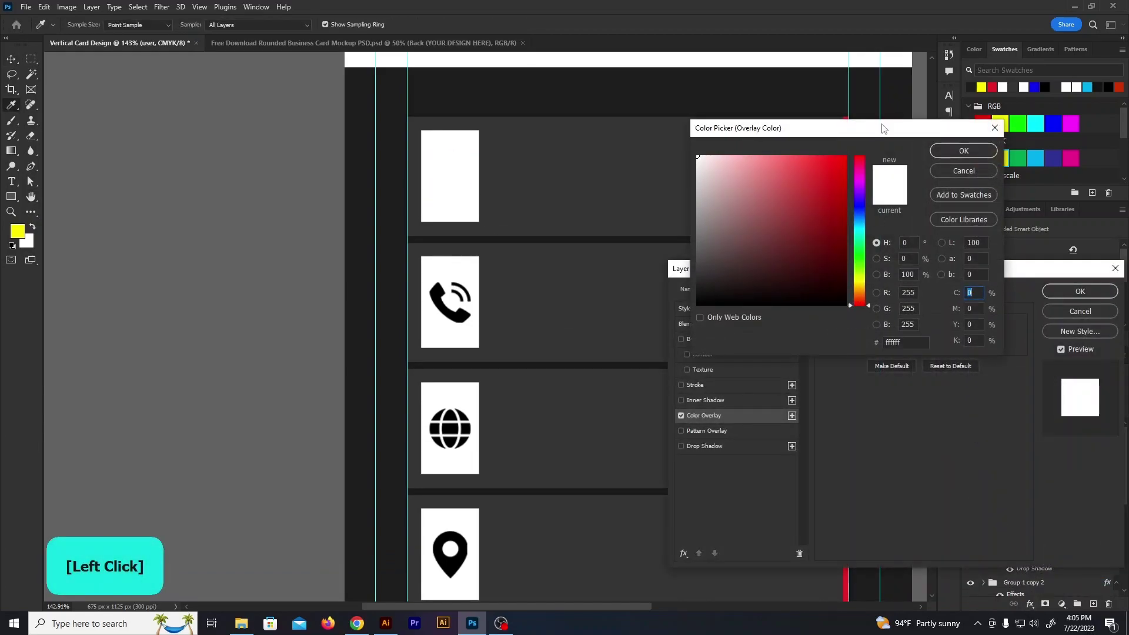
left_click_drag(882, 128, 882, 265)
left_click(845, 212)
left_click(969, 289)
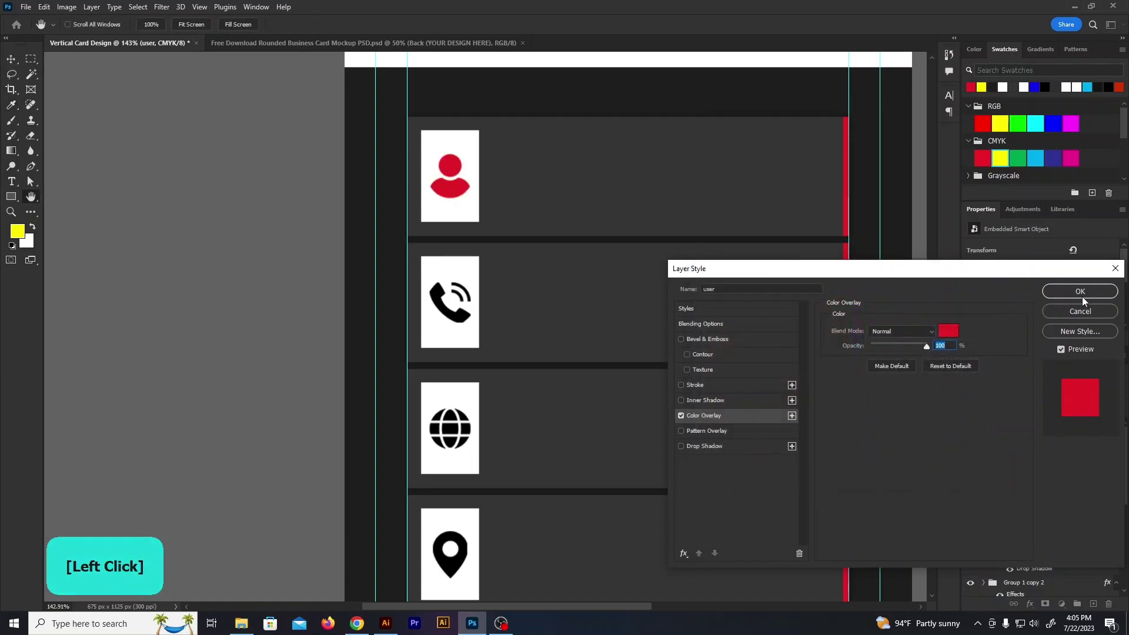
left_click(949, 331)
left_click(566, 171)
left_click(535, 85)
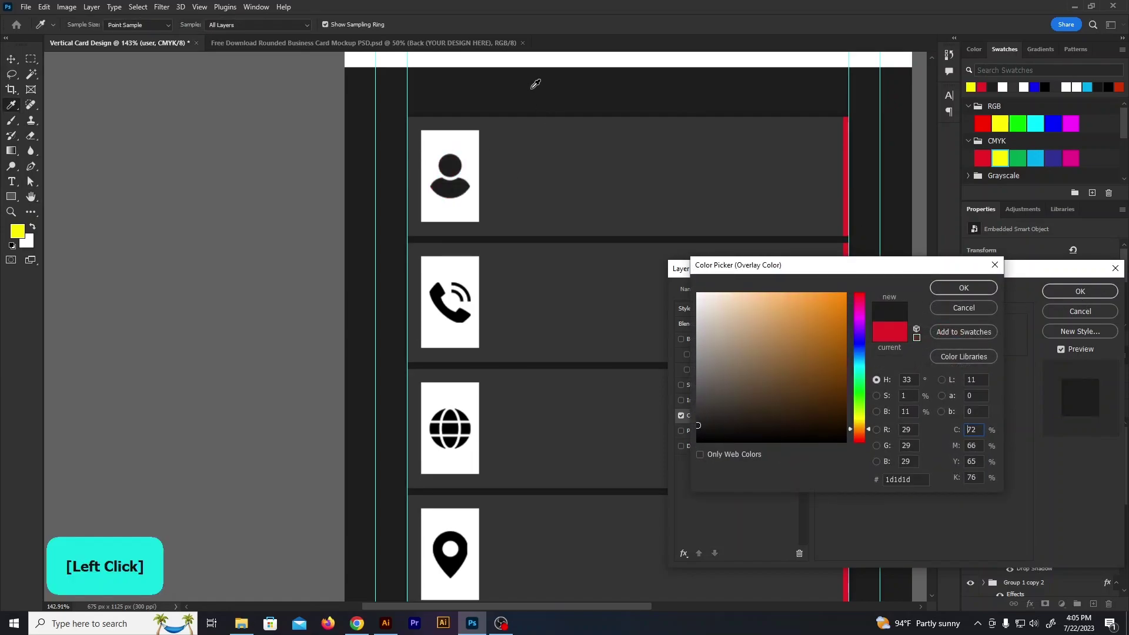
left_click(559, 168)
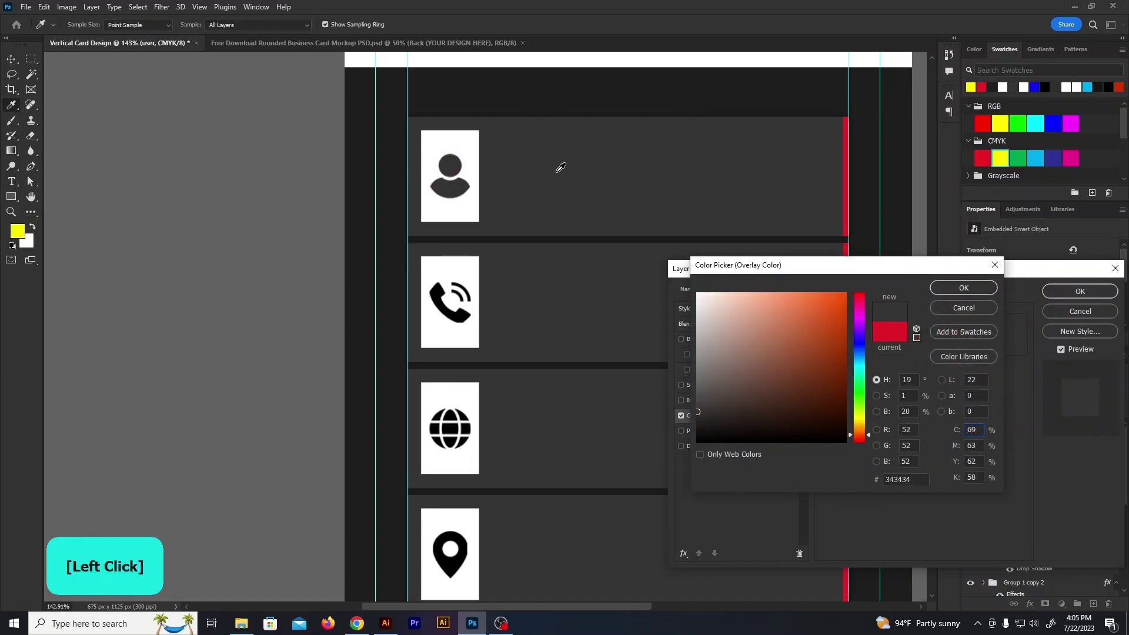
left_click(970, 288)
left_click(1084, 297)
Copy the grey overlay effect onto the phone, globe and pin icon layers
left_click_drag(1030, 481, 1020, 436)
left_click_drag(1033, 534, 1033, 529)
scroll(1031, 500, "down", 2)
left_click_drag(1026, 482, 1026, 479)
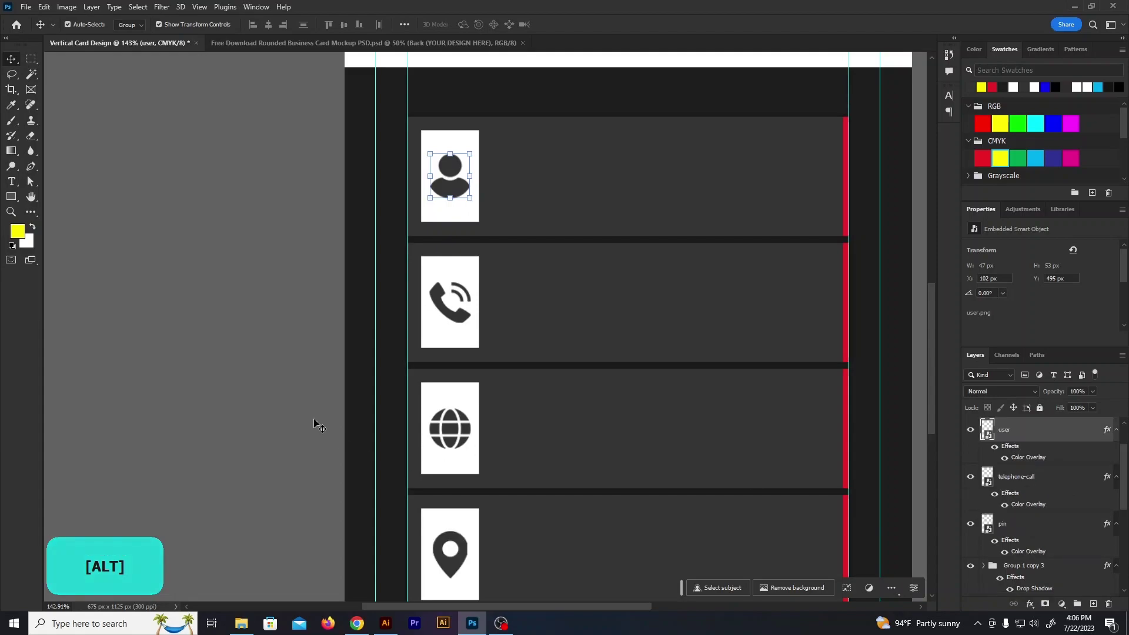
scroll(474, 549, "up", 2)
scroll(317, 489, "down", 4)
left_click(217, 260)
scroll(227, 262, "up", 1)
Group the user, phone, globe and pin rows' layers into four separate groups
left_click(492, 258)
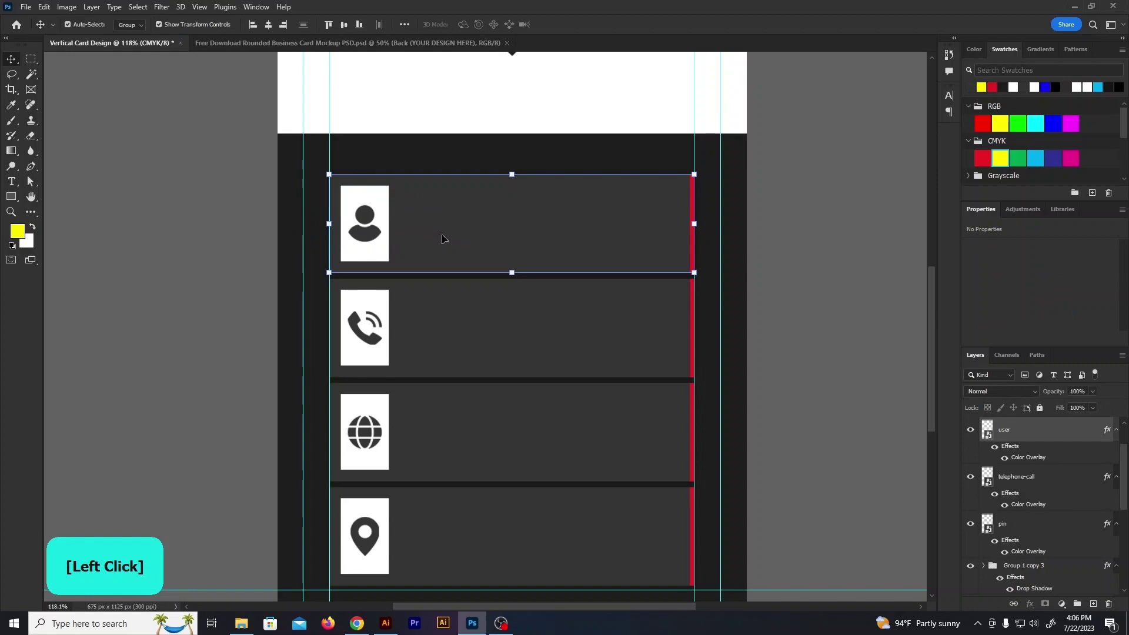
key("ctrl+g")
left_click_drag(310, 311, 420, 352)
key("ctrl+g")
left_click_drag(320, 433, 423, 456)
key("ctrl+g")
left_click_drag(320, 529, 445, 559)
key("ctrl+g")
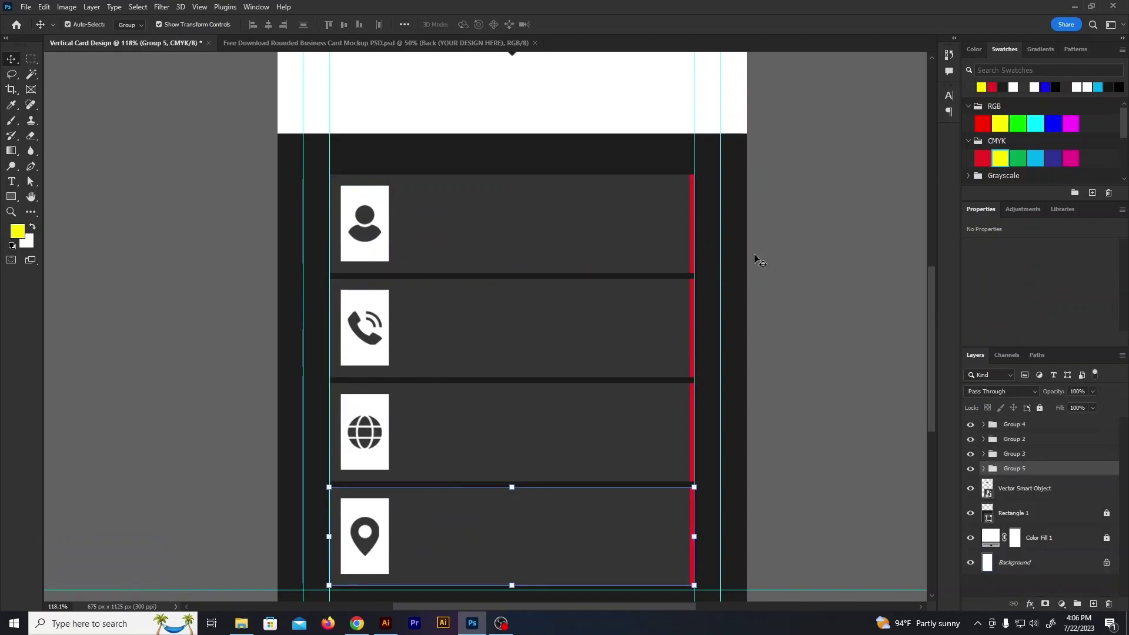
scroll(770, 267, "up", 1)
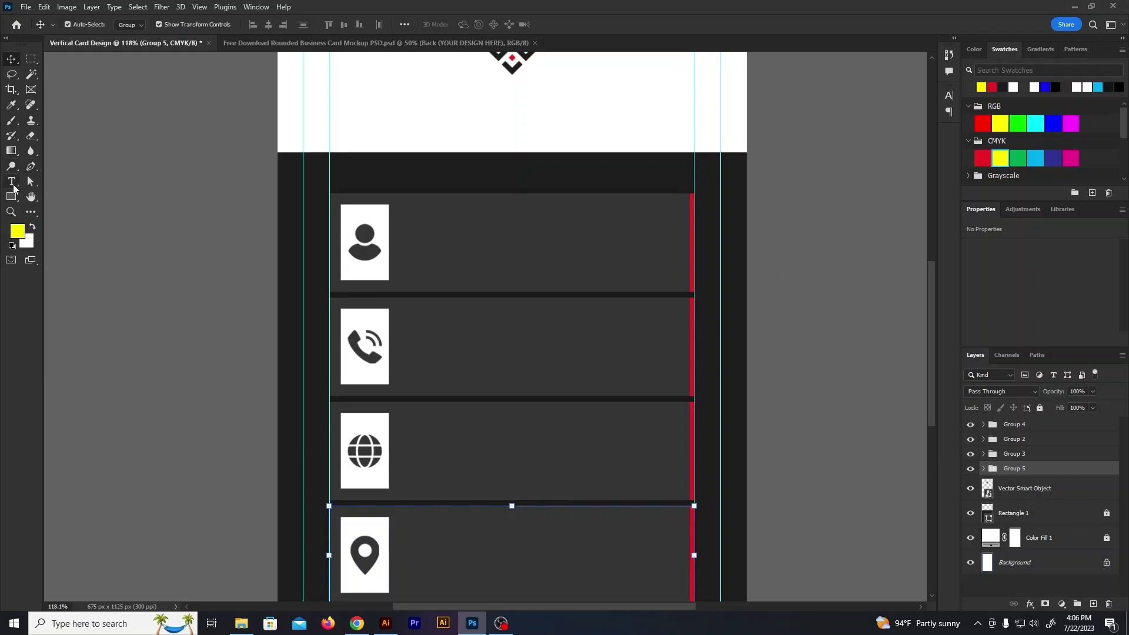
Add a text line beside the user icon in Roboto Regular at 7 pt
left_click(14, 186)
left_click(412, 230)
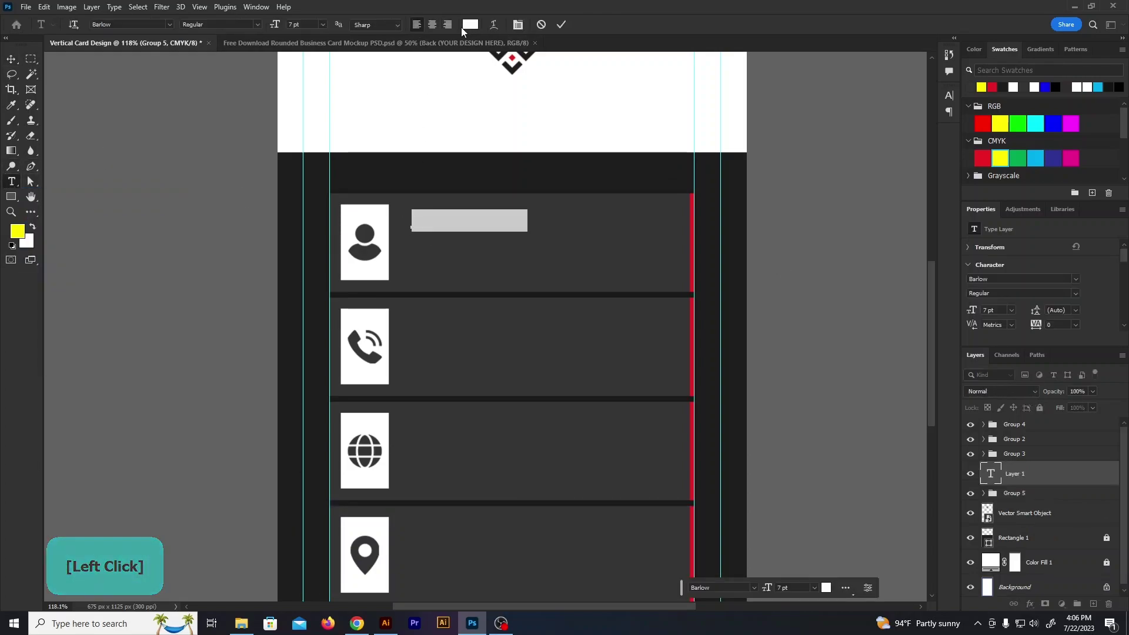
left_click(519, 26)
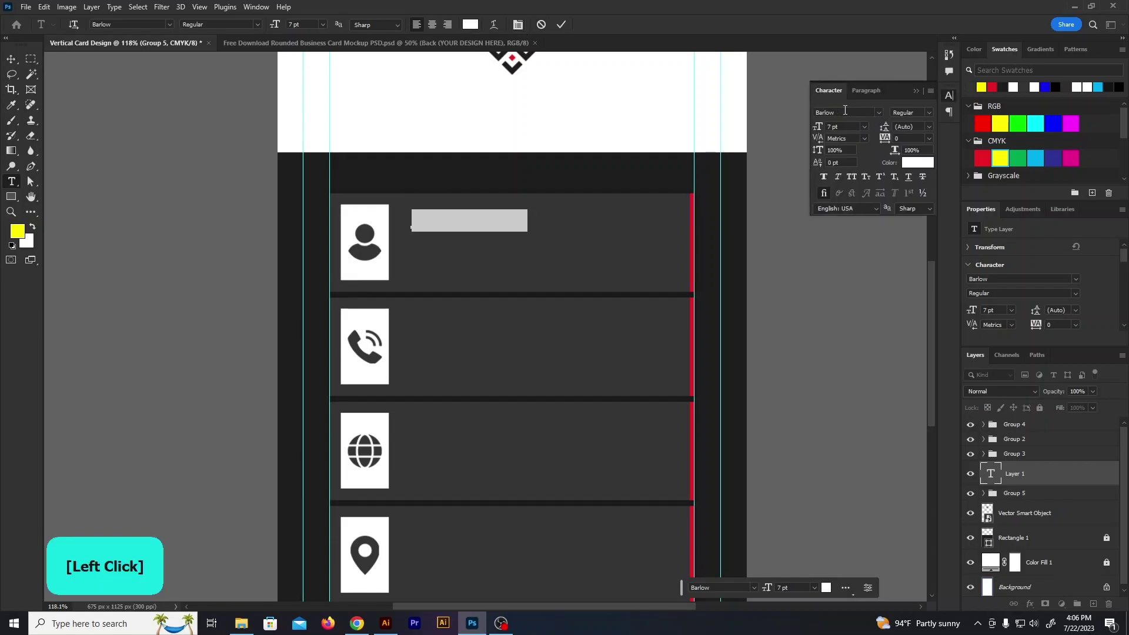
left_click(877, 112)
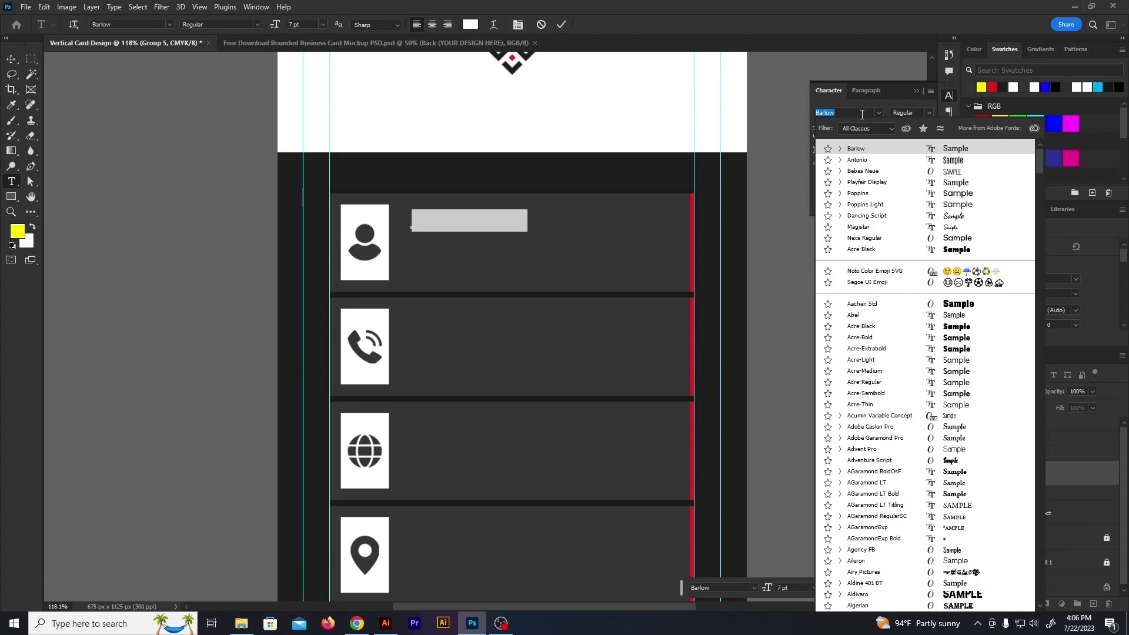
type("boto")
left_click(881, 154)
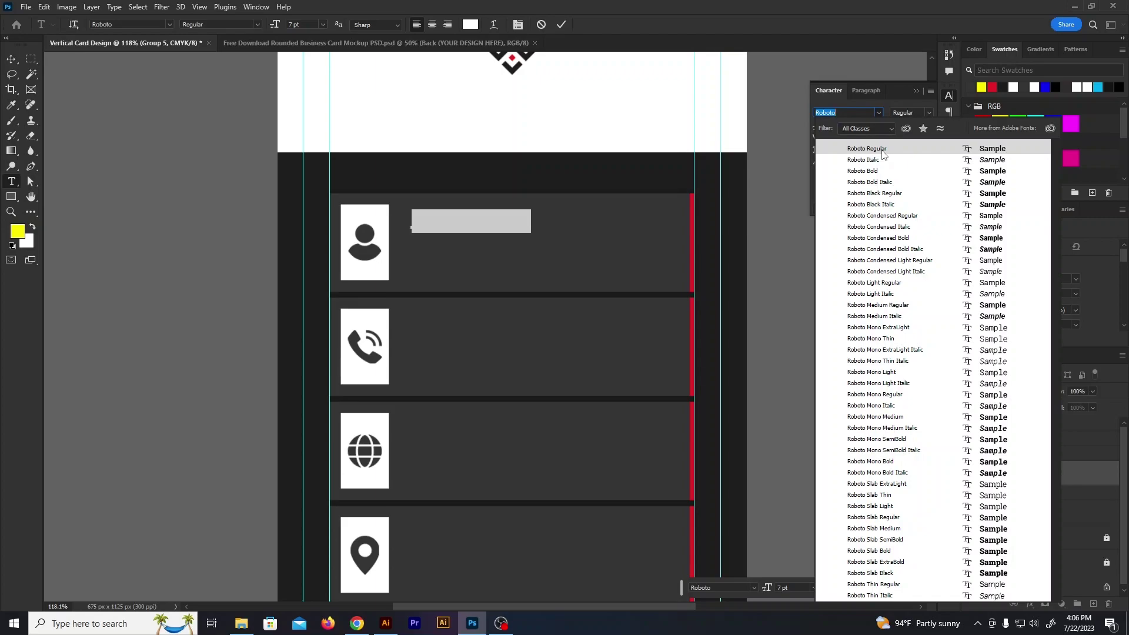
left_click(876, 154)
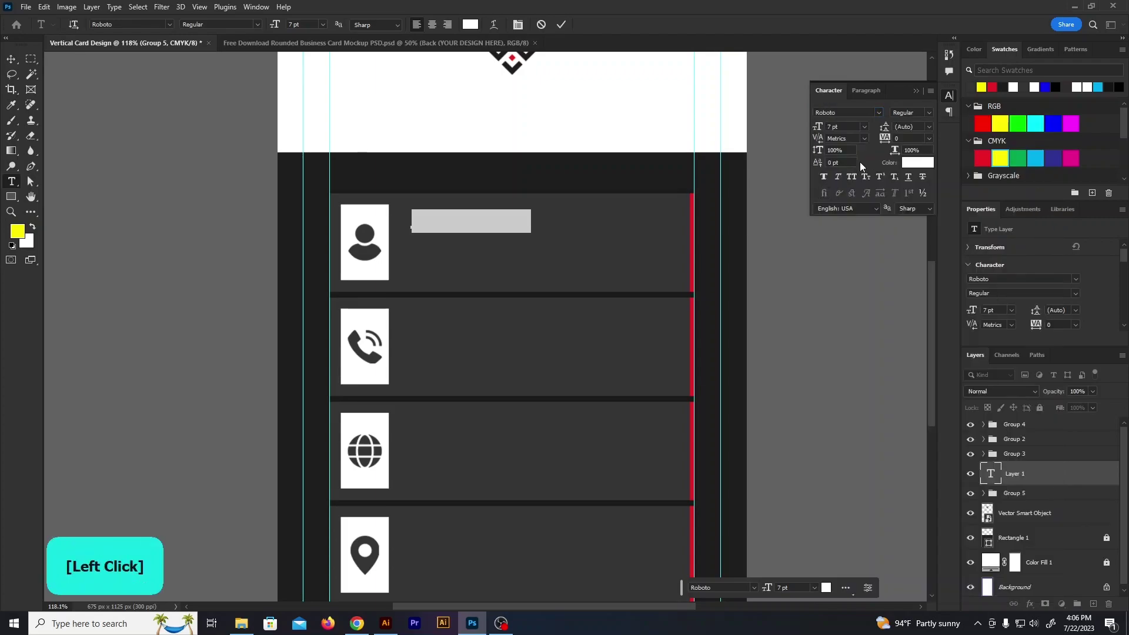
left_click(865, 127)
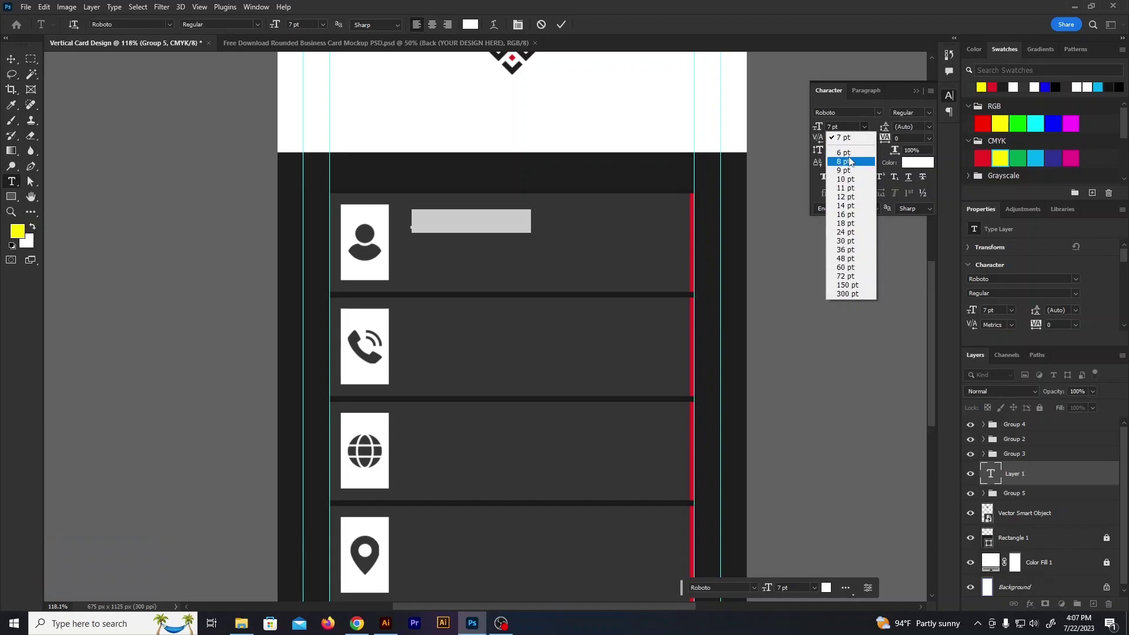
left_click(856, 126)
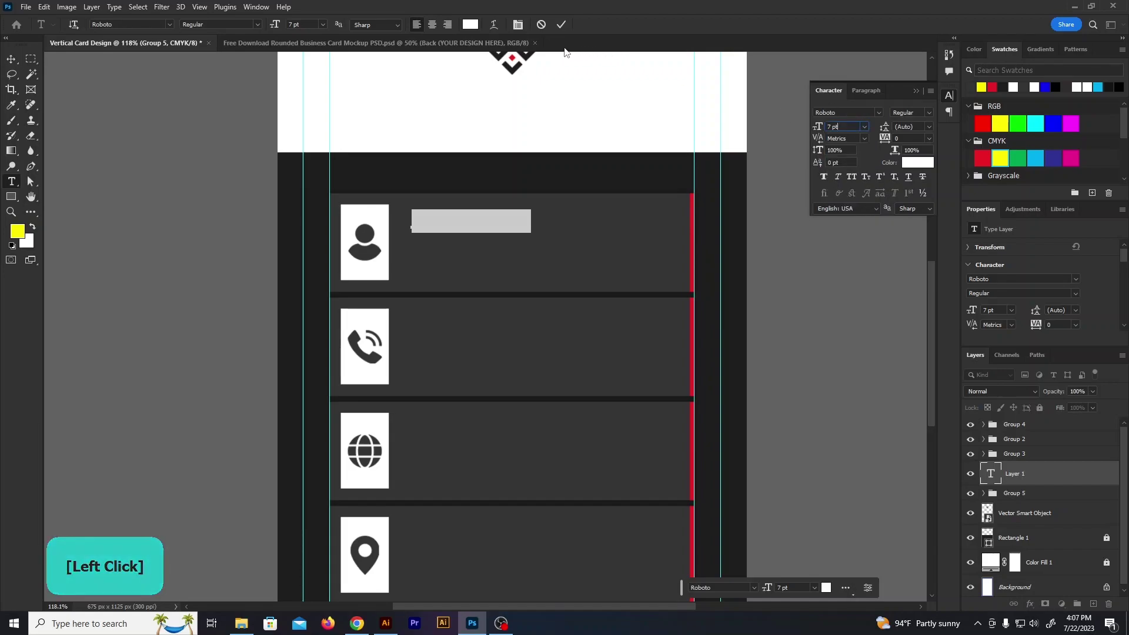
Make the Lorem Ipsum text white and move its layer to the top of the stack
left_click(482, 217)
key("ctrl+a")
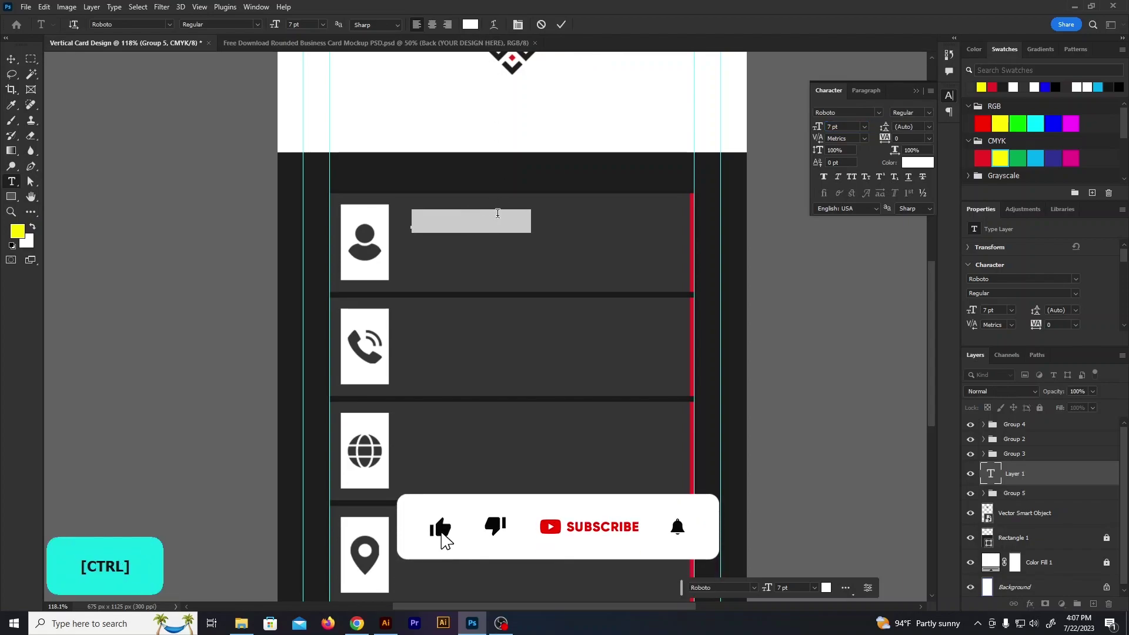
left_click(917, 163)
left_click_drag(776, 318, 697, 293)
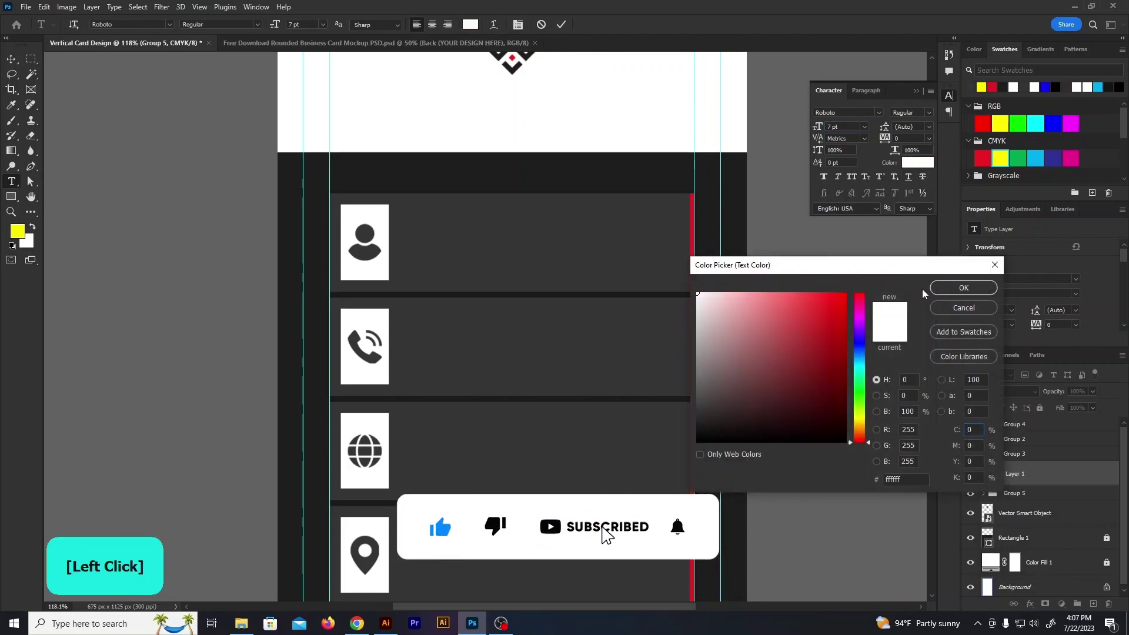
left_click(963, 287)
left_click_drag(1032, 474, 1040, 417)
Replace the placeholder with the person's name and add 'GRAPHIC DESIGNER' below it
left_click(475, 219)
key("ctrl+a")
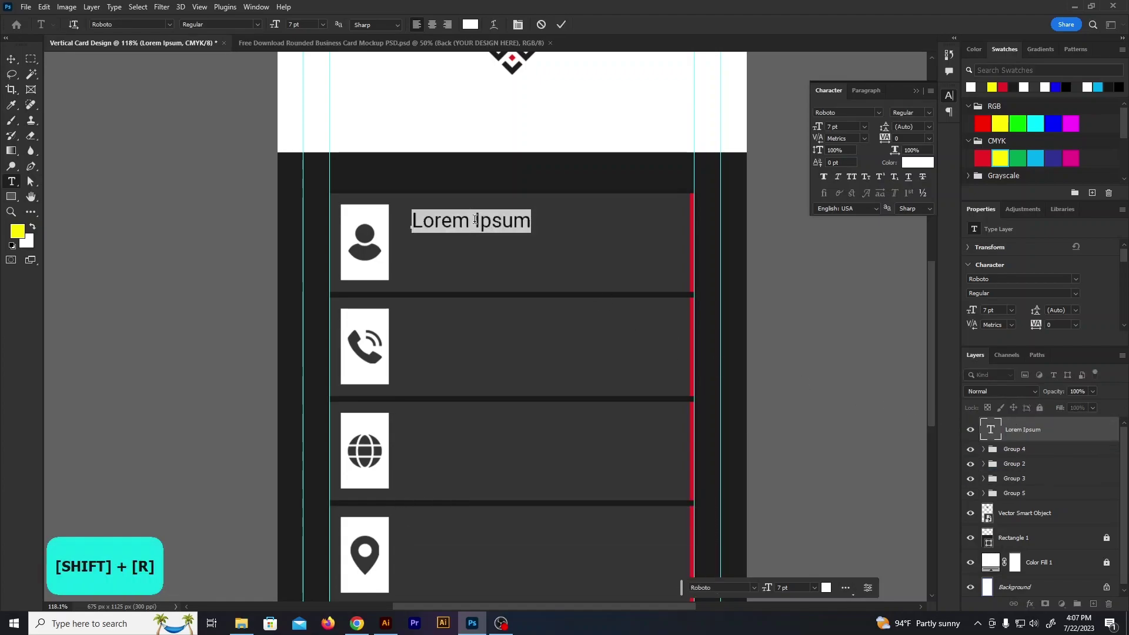
key("BackSpace")
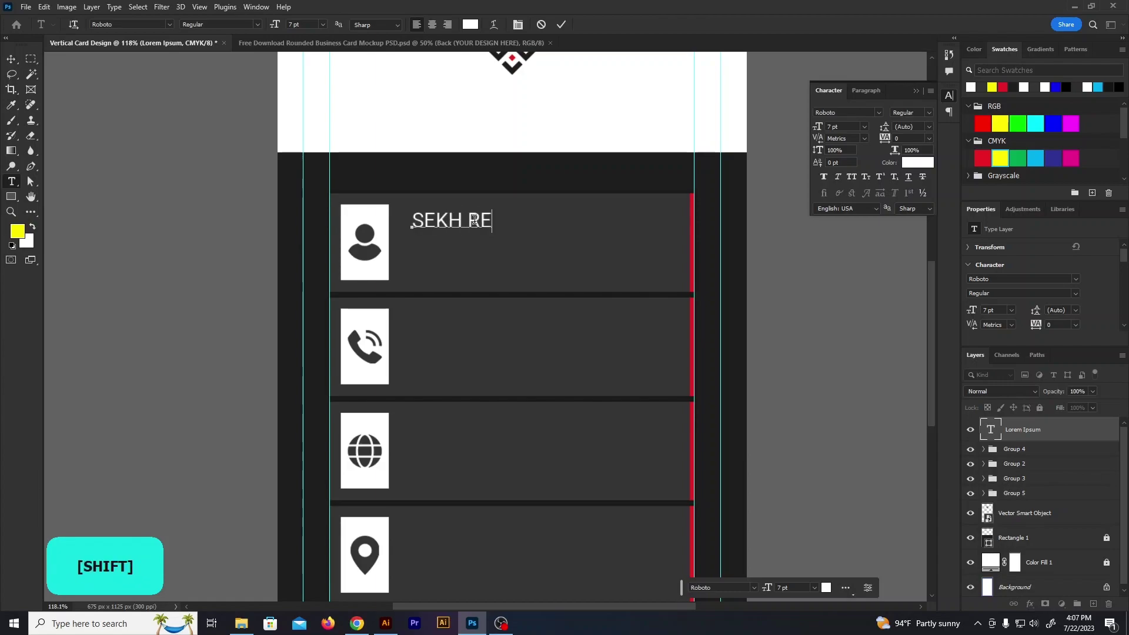
left_click(562, 24)
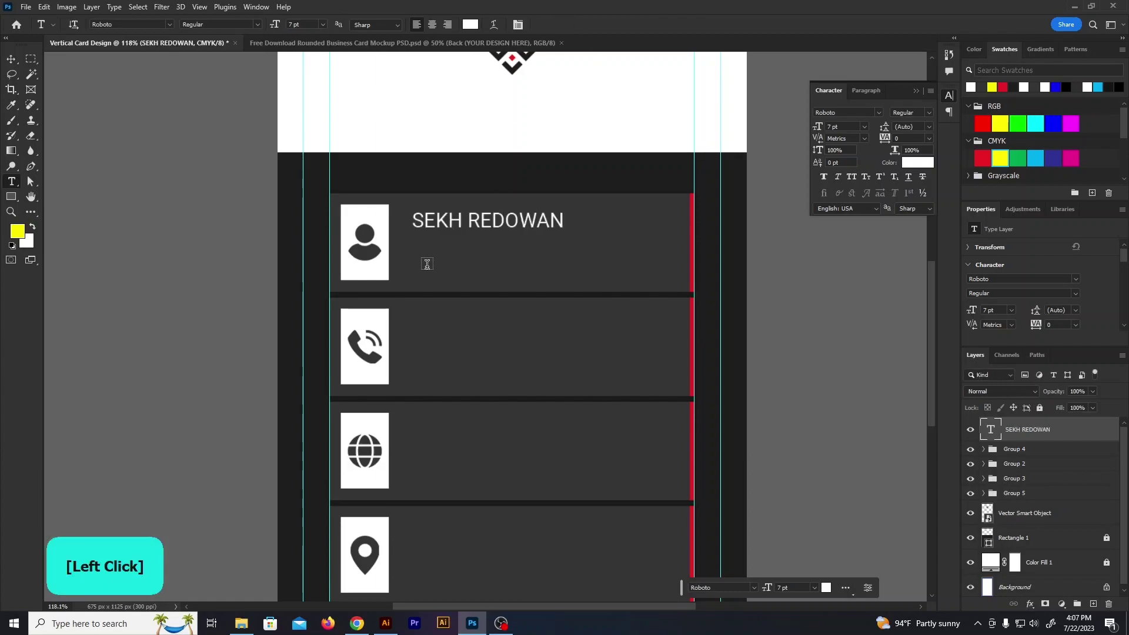
left_click(429, 262)
type("GRAPHIC DESIGNER")
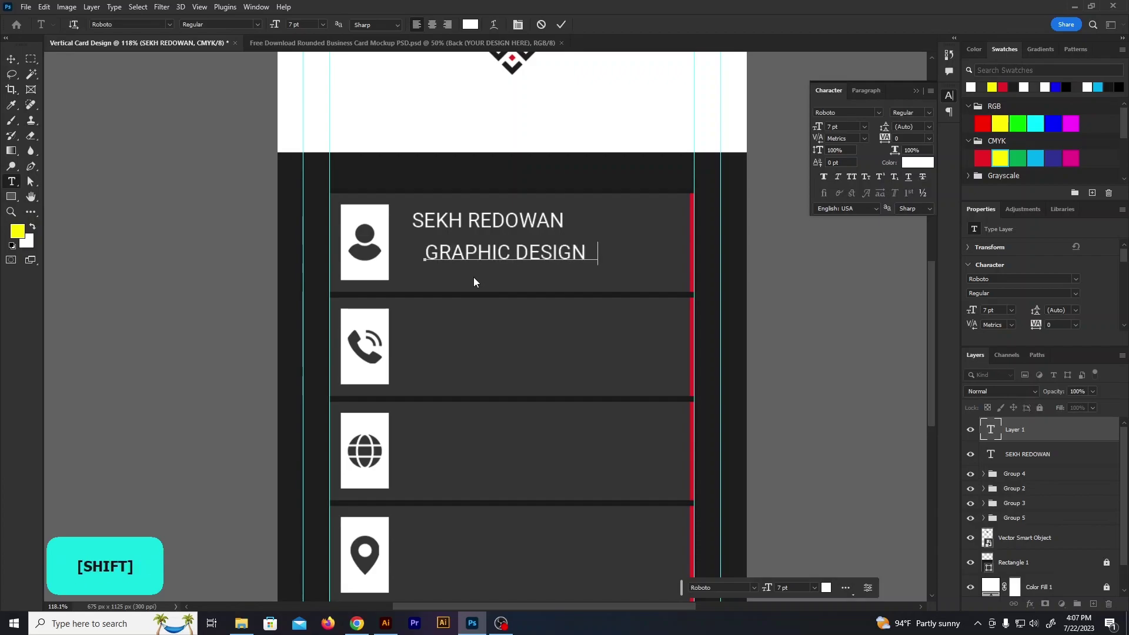
left_click(475, 281)
Enter two phone numbers on separate lines in the phone row
left_click(454, 345)
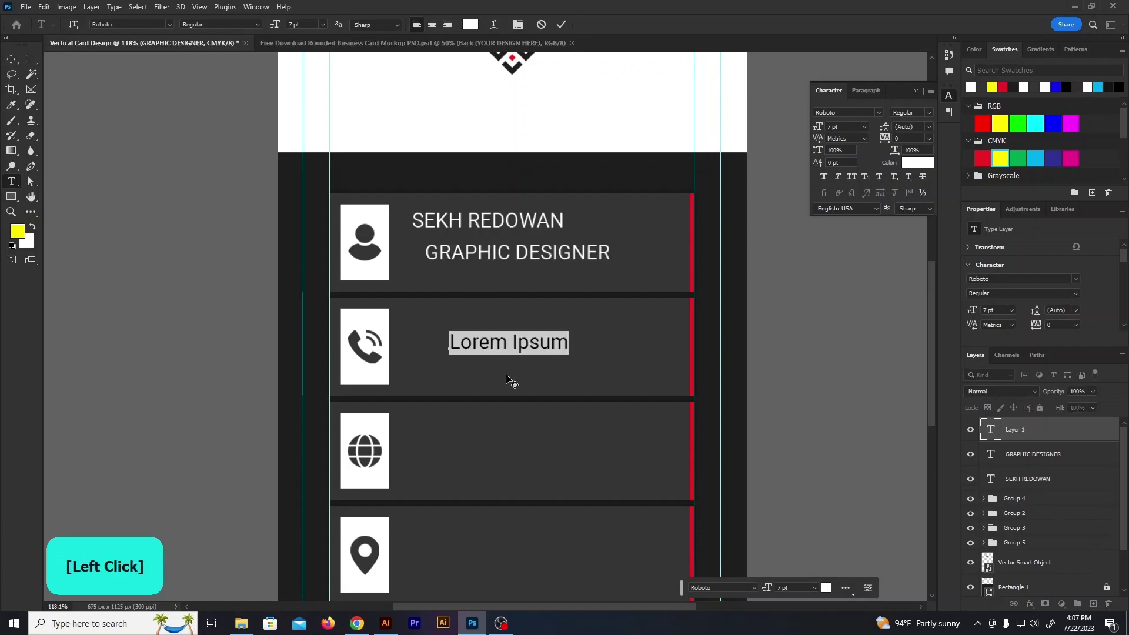
key("BackSpace")
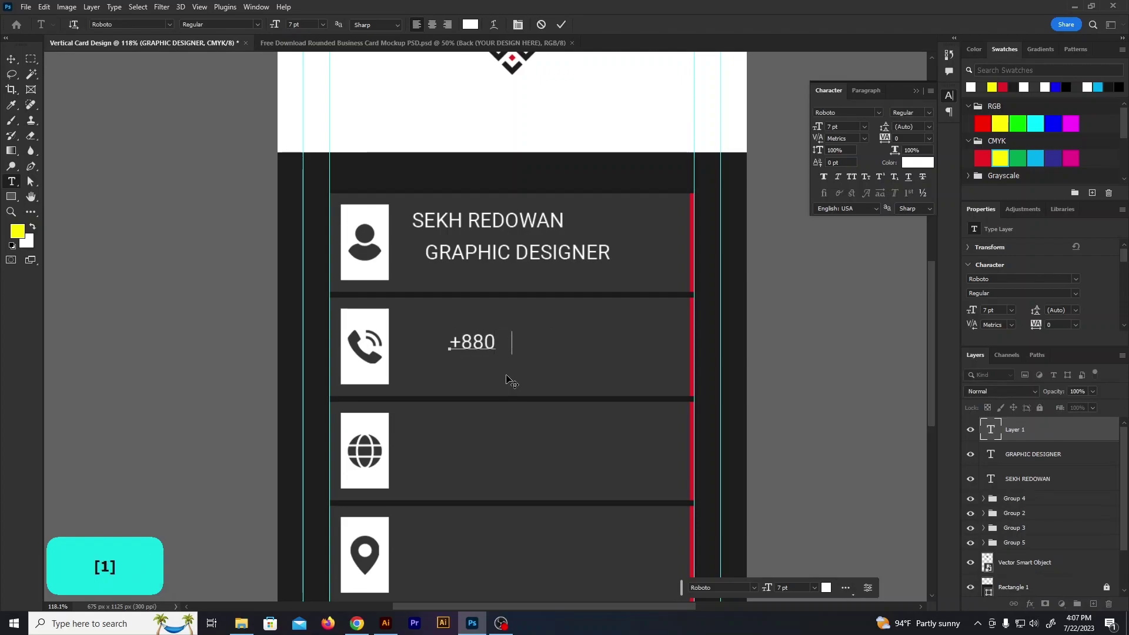
type("+880 1234 56789")
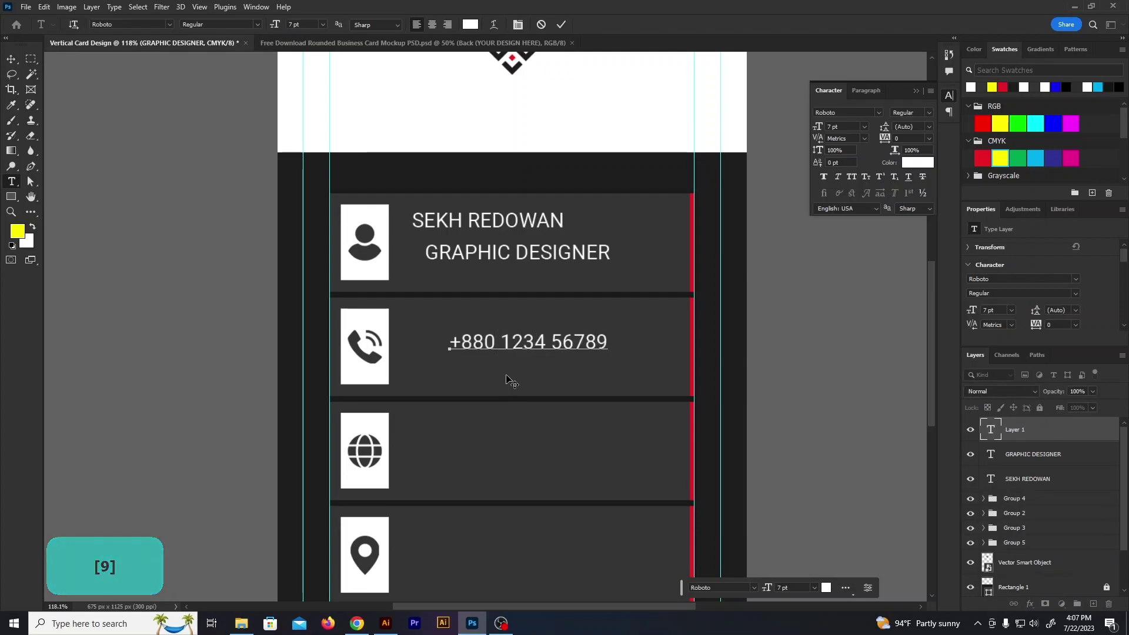
key("ctrl+a")
key("ctrl+c")
left_click(613, 343)
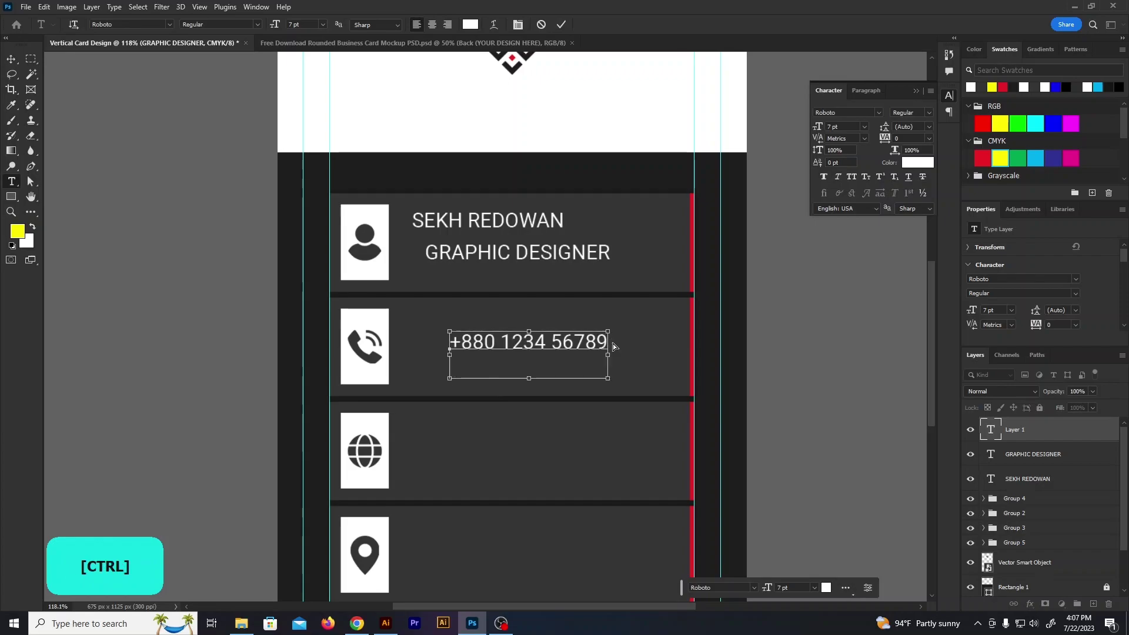
key("ctrl+v")
left_click(560, 57)
Type the e-mail address and website beside the globe icon
left_click(453, 447)
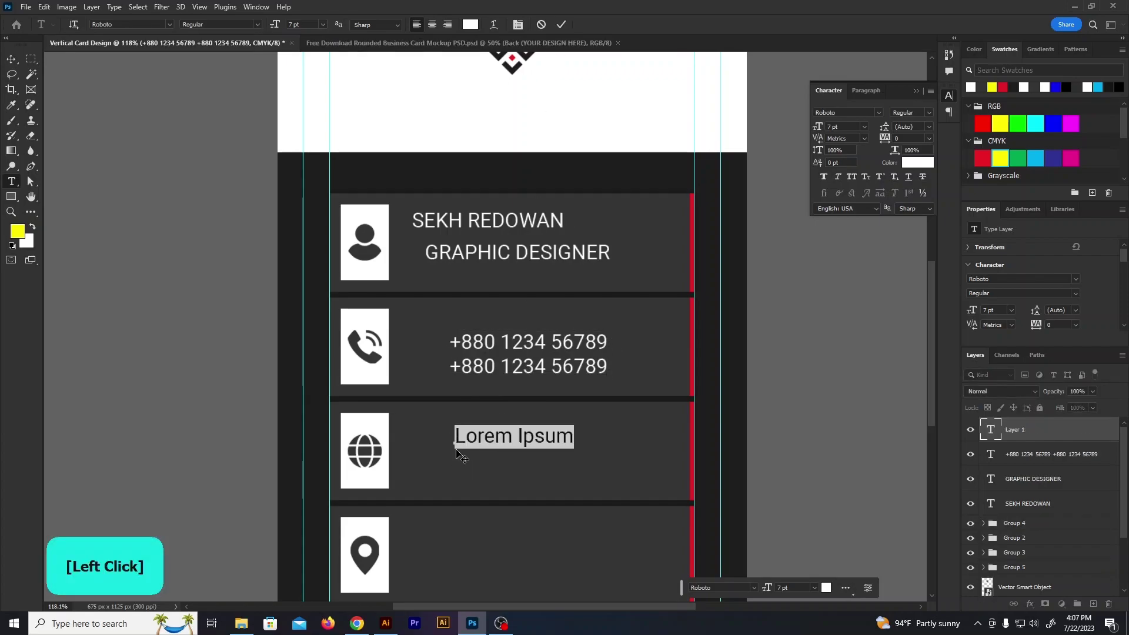
type("info@")
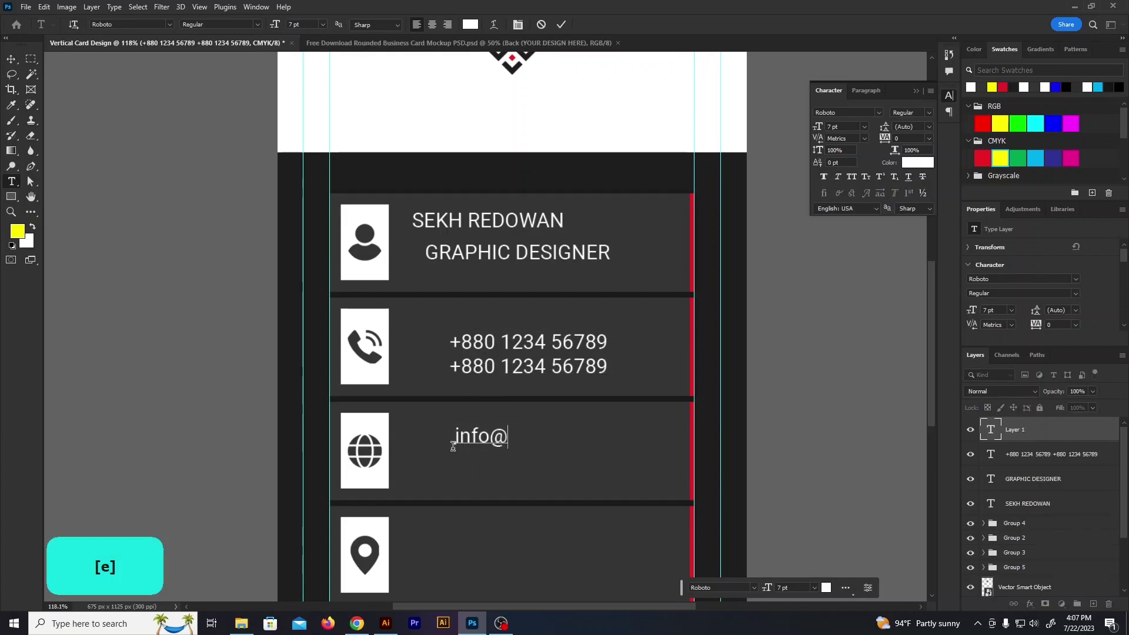
type("email.com ")
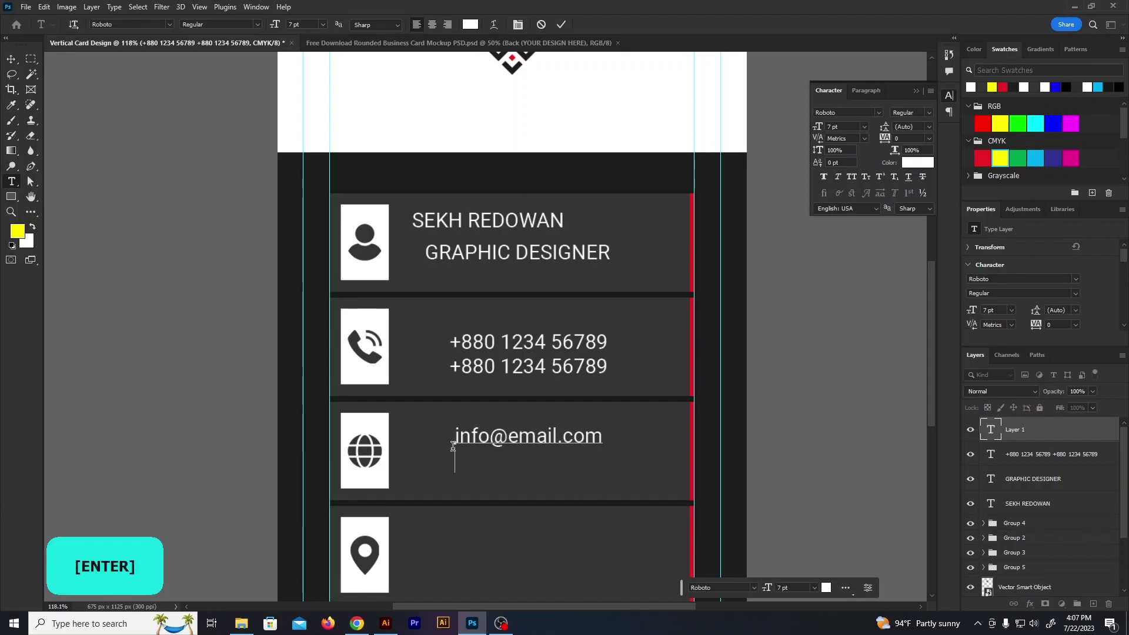
type("www.weburl.co")
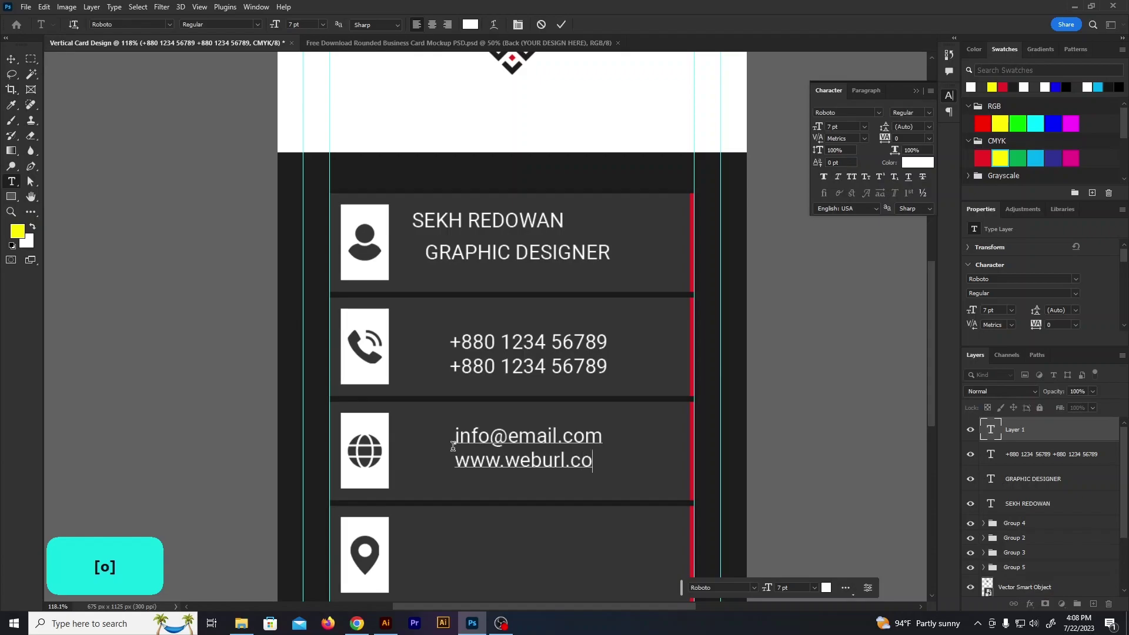
left_click(449, 294)
Add a two-line address with 'City Name' beside the location pin
scroll(480, 412, "down", 1)
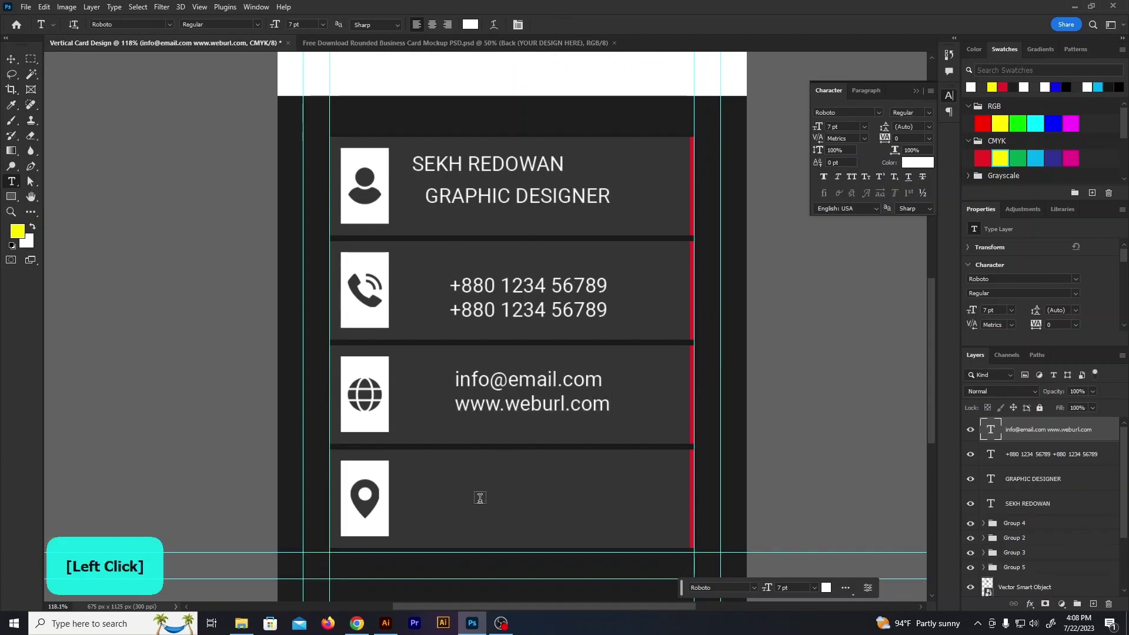
left_click(480, 497)
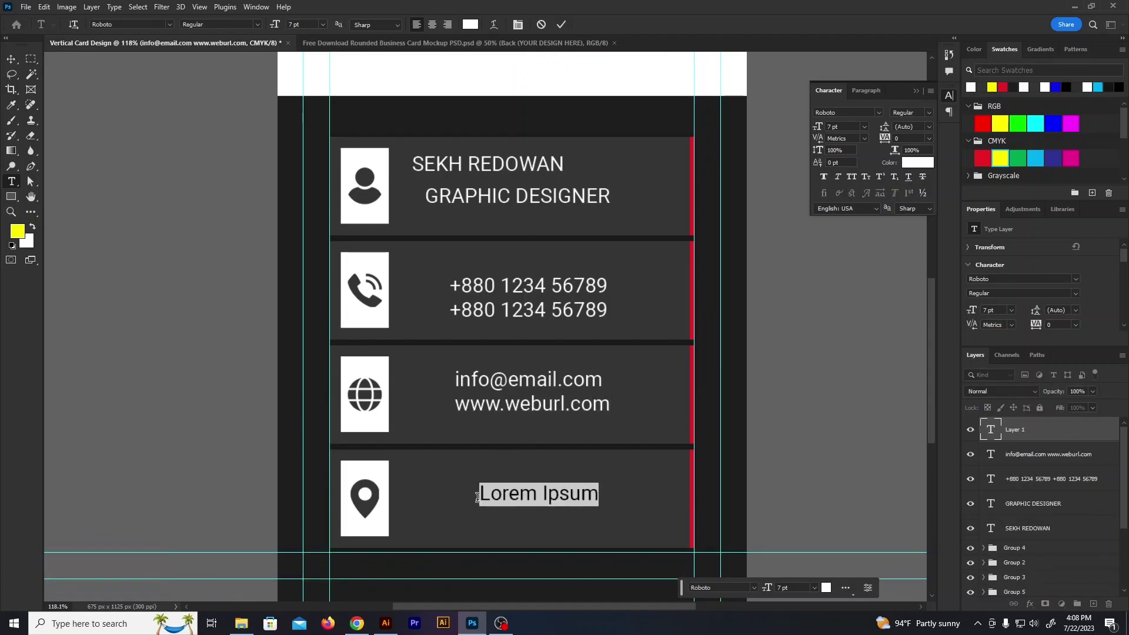
type("L")
type("ddress,")
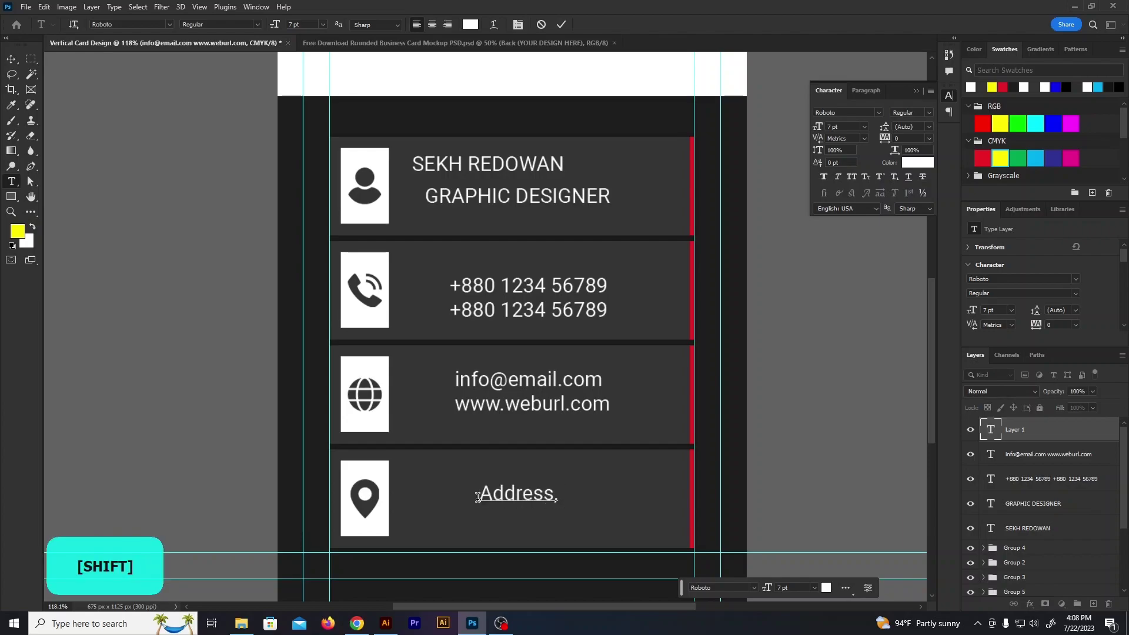
type(" City Name")
key("Return")
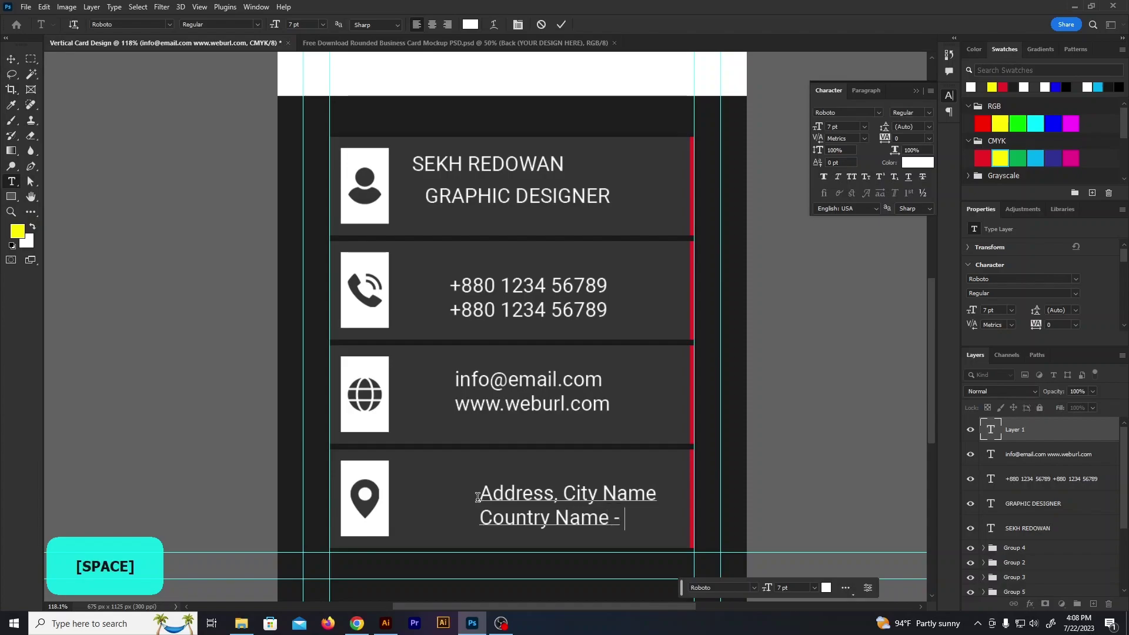
left_click(593, 89)
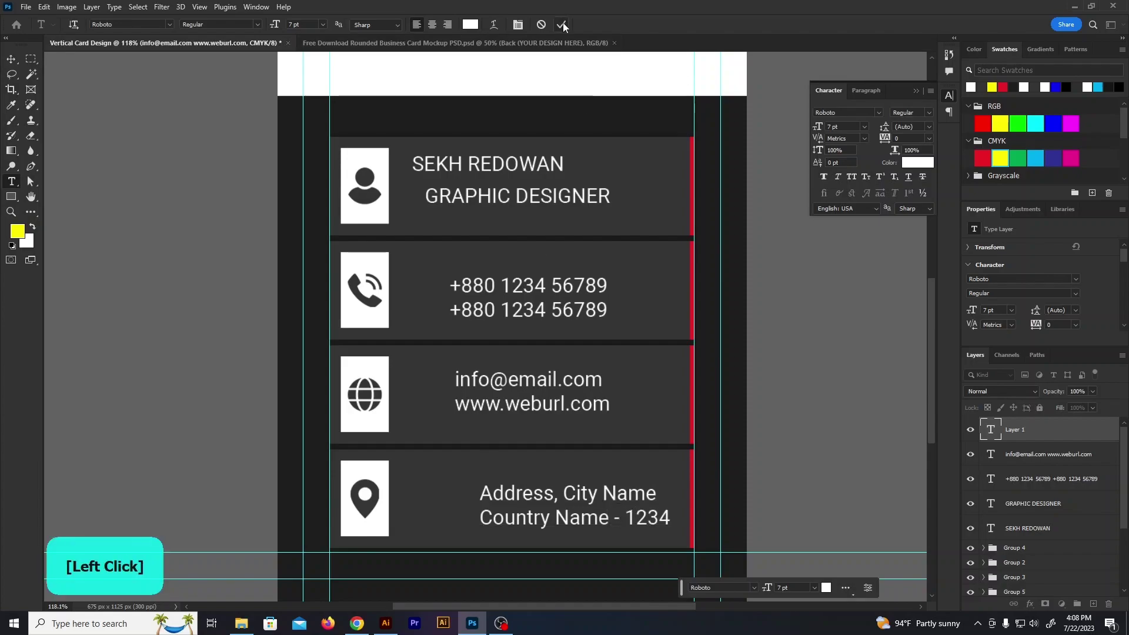
Left-align all five contact text layers and shift them left toward the icons
left_click(10, 59)
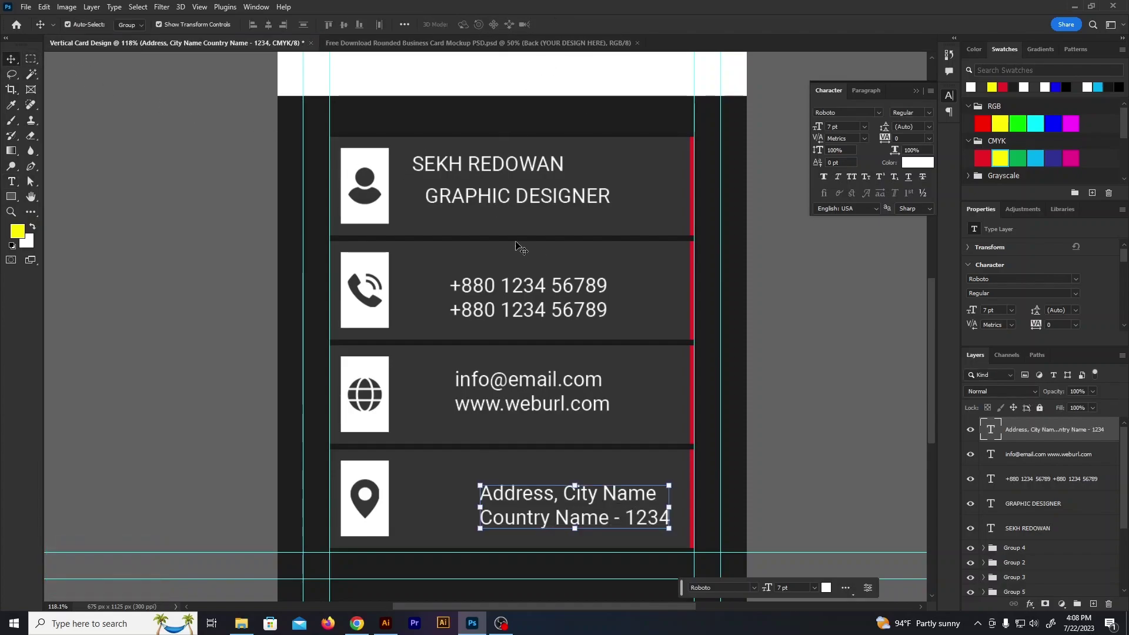
left_click_drag(545, 495, 489, 484)
left_click(517, 388, "shift")
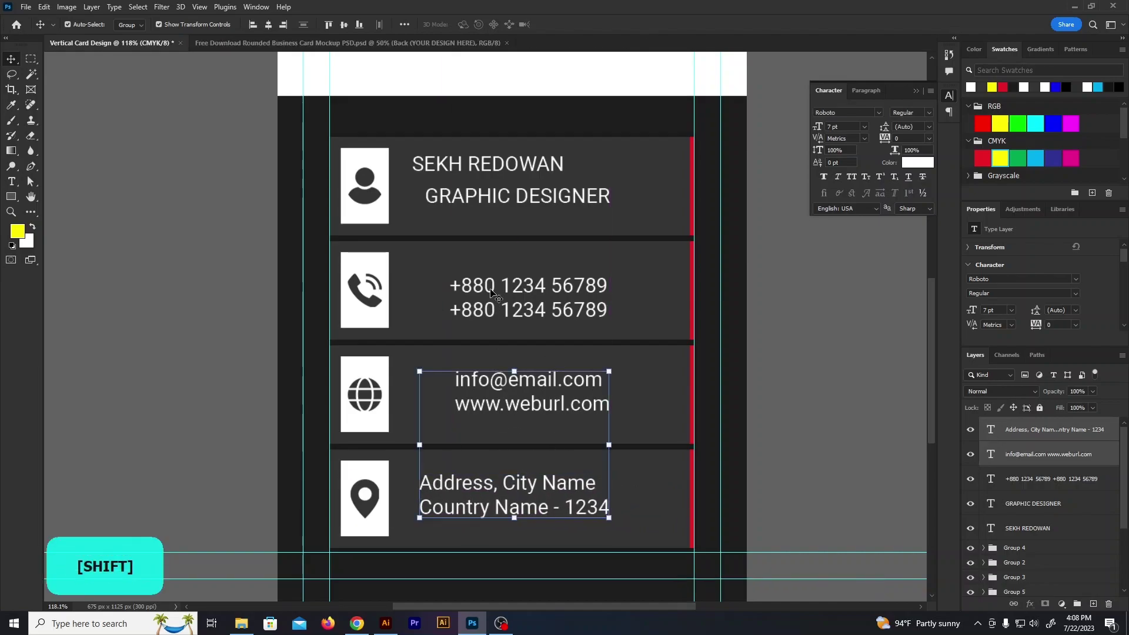
left_click(497, 297, "shift")
left_click(487, 197, "shift")
left_click(468, 168, "shift")
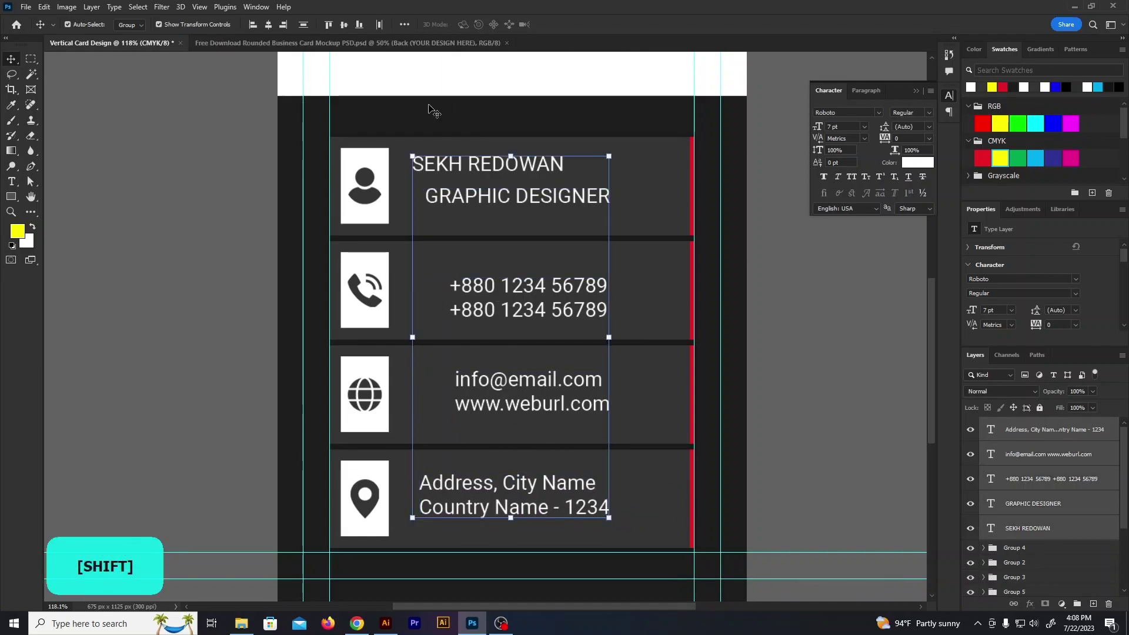
left_click(254, 25)
left_click_drag(448, 198, 443, 206)
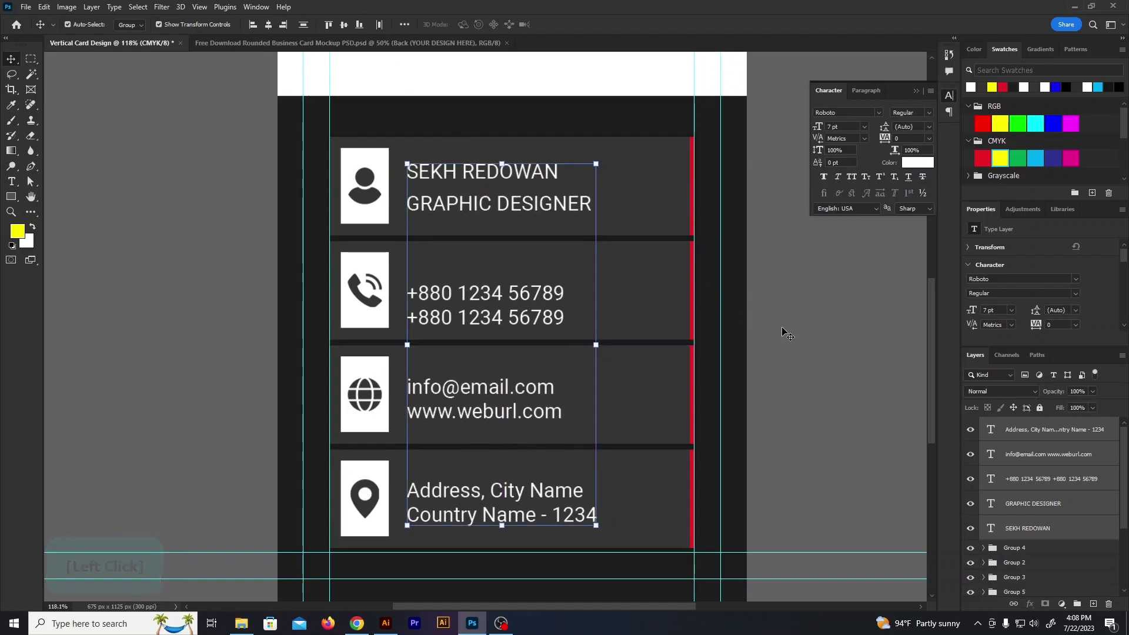
left_click(788, 334)
Set the name text to Roboto Bold at 10 pt
double_click(482, 172)
left_click(917, 113)
left_click(912, 143)
left_click(865, 127)
left_click(860, 186)
left_click(865, 127)
left_click(845, 178)
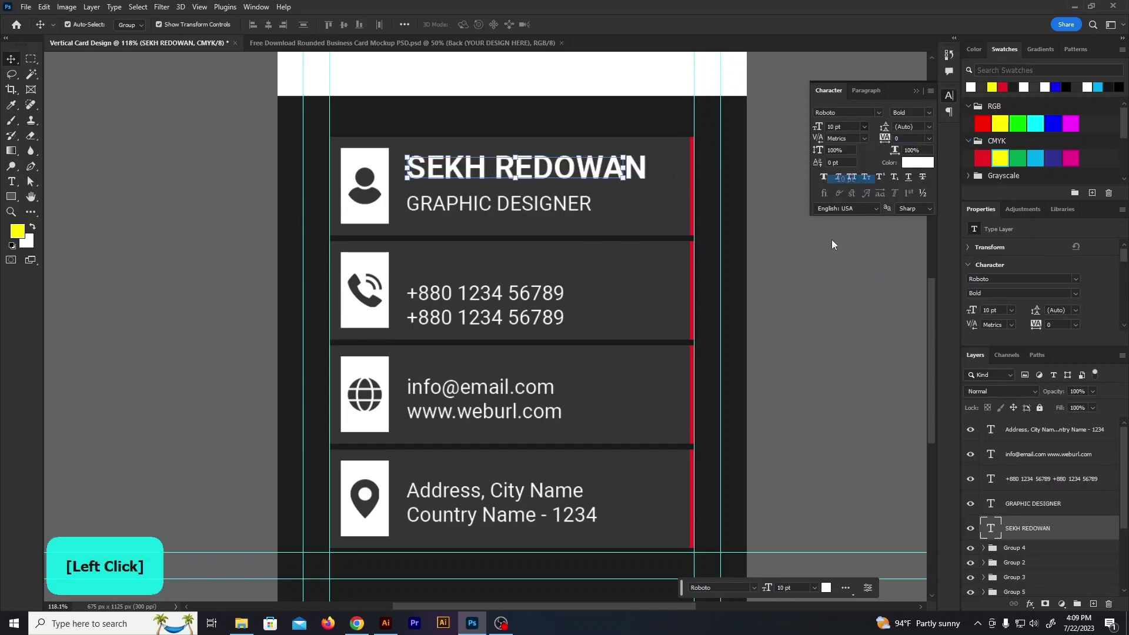
Shrink the GRAPHIC DESIGNER title to 6 pt and colour it the red bar's red
left_click(820, 262)
left_click(568, 207)
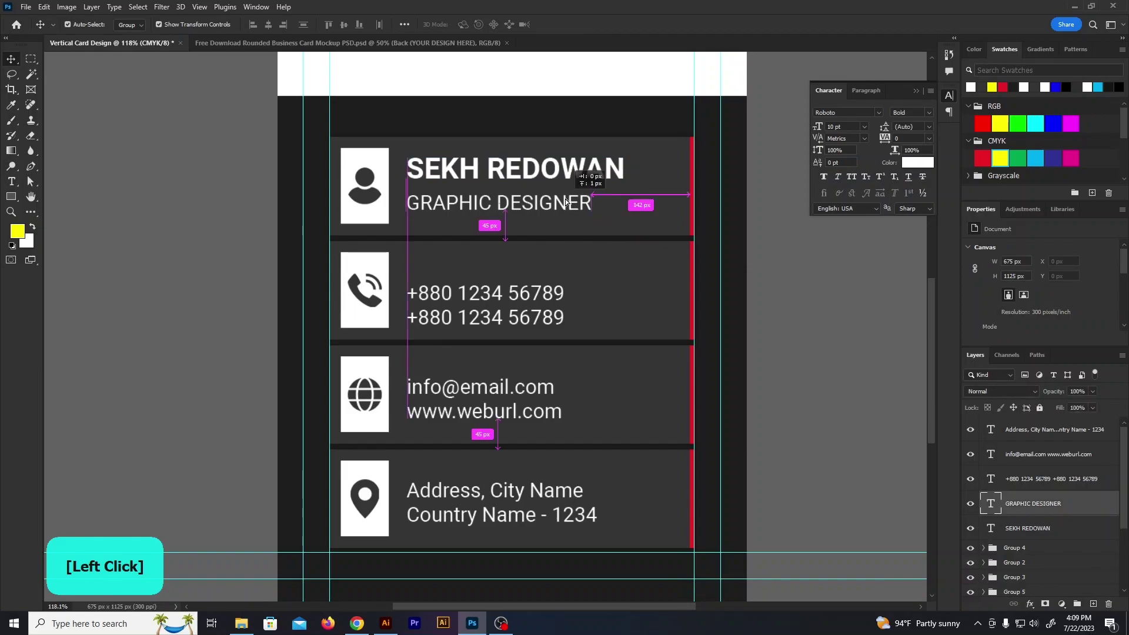
left_click(865, 127)
left_click(845, 146)
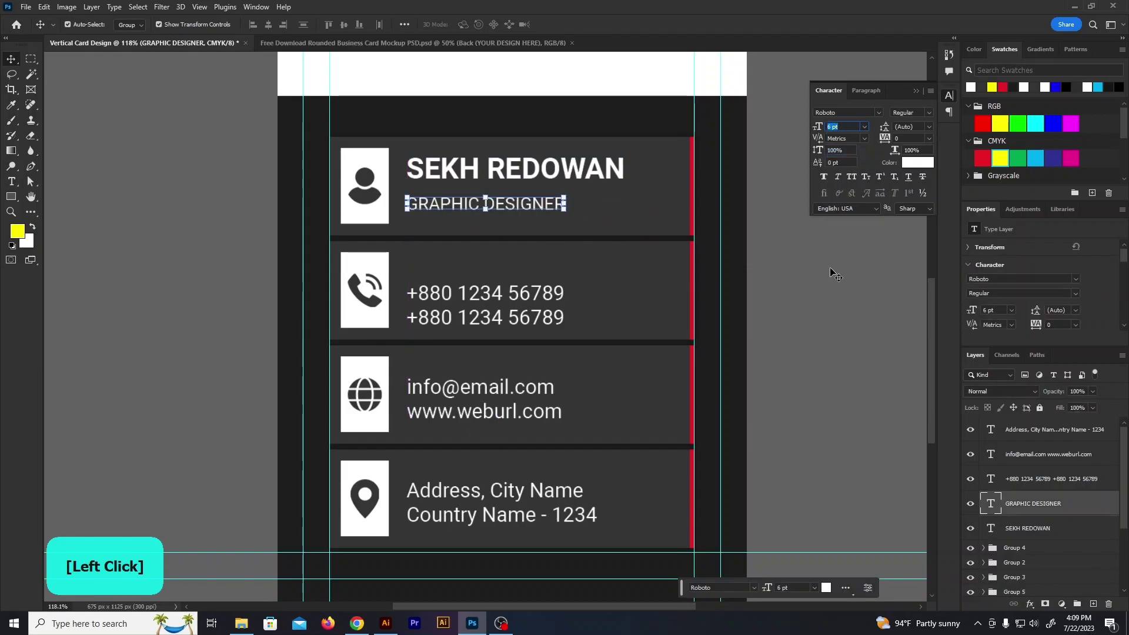
left_click(909, 164)
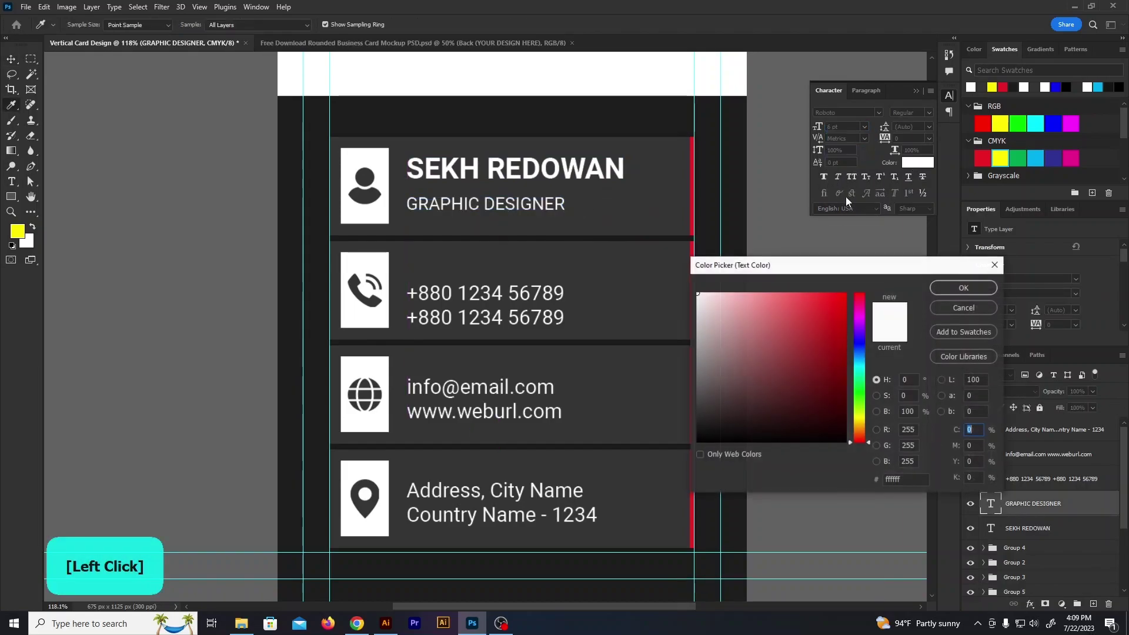
left_click(693, 219)
left_click(936, 289)
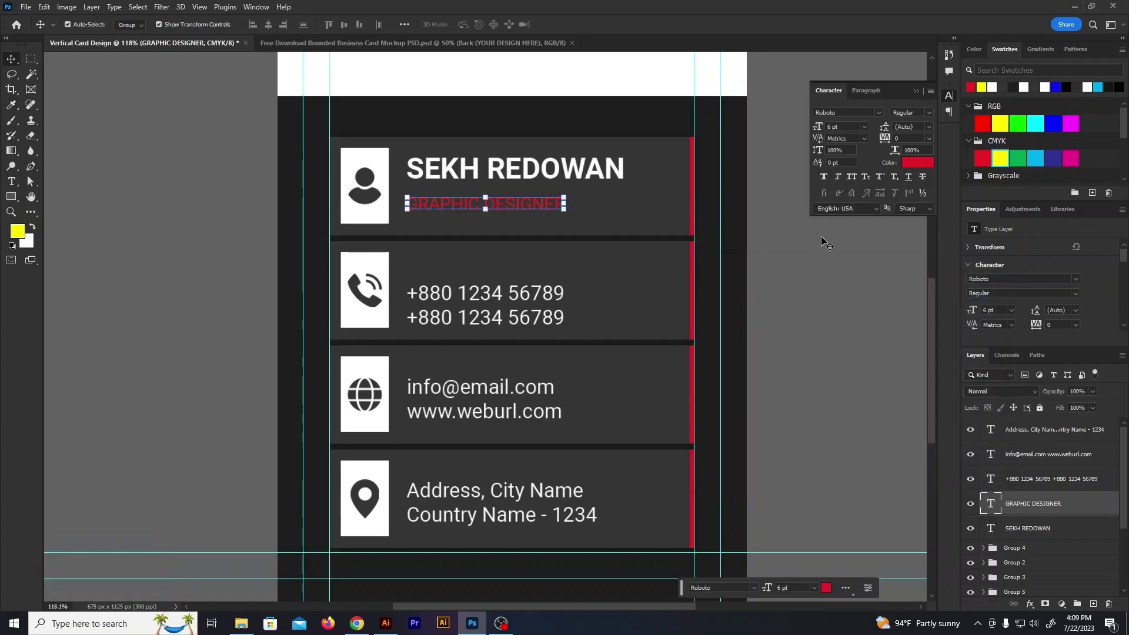
Move the name down and the title up to close the gap between them
scroll(462, 170, "up", 4)
left_click_drag(438, 161, 436, 177)
left_click_drag(440, 231, 440, 225)
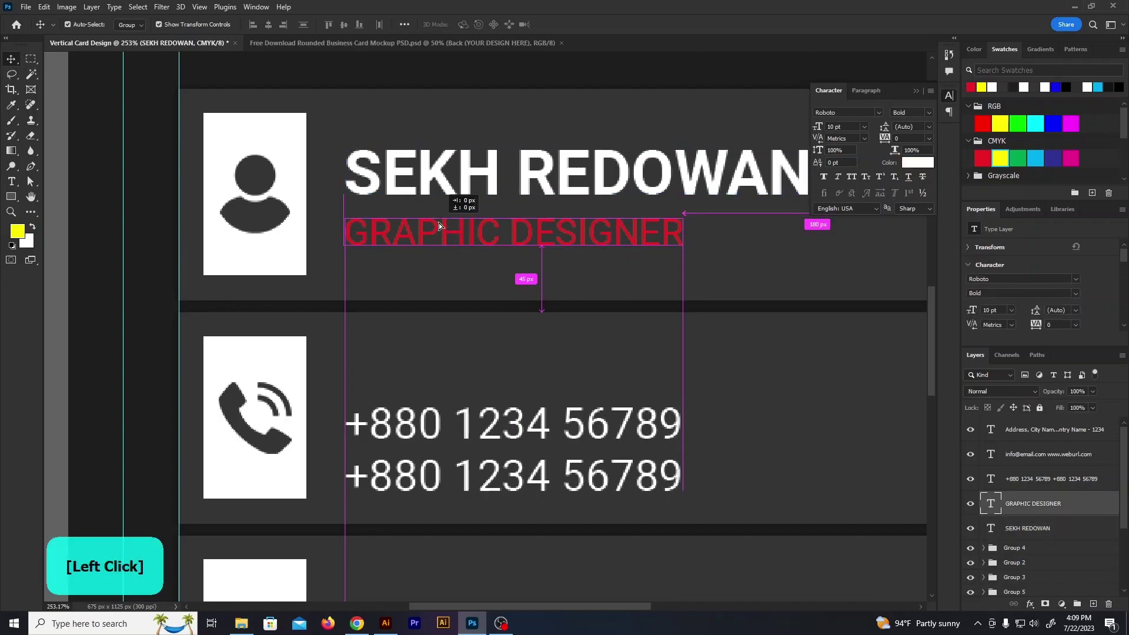
Group the name and title, vertically centre them in their card, and group with it
left_click(473, 186, "shift")
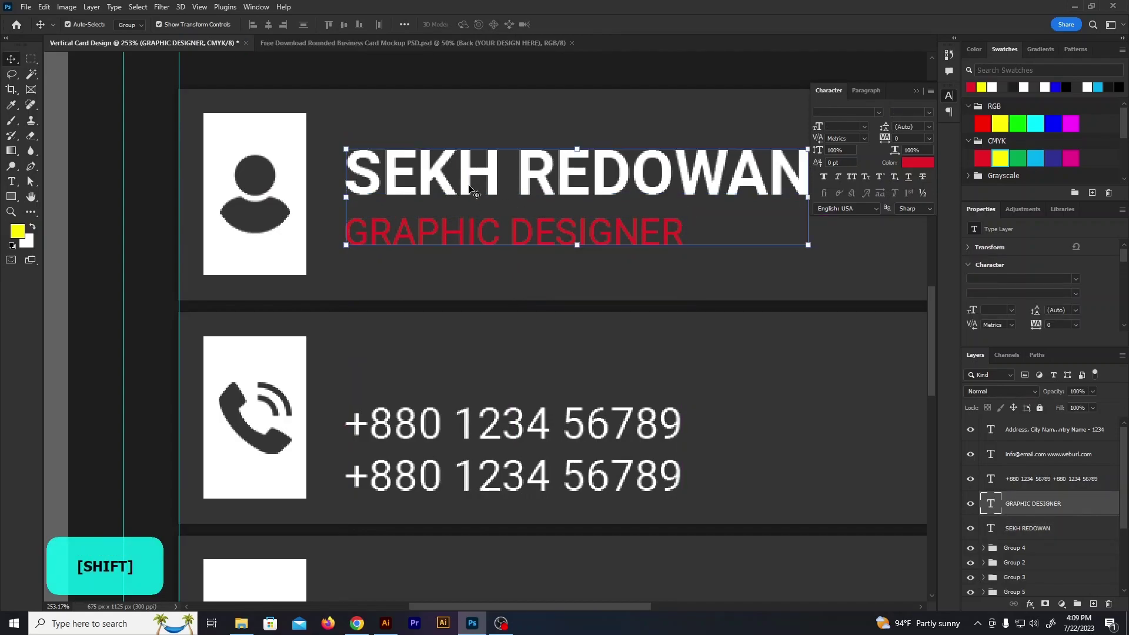
key("ctrl+g")
left_click_drag(156, 164, 484, 229)
left_click(343, 25)
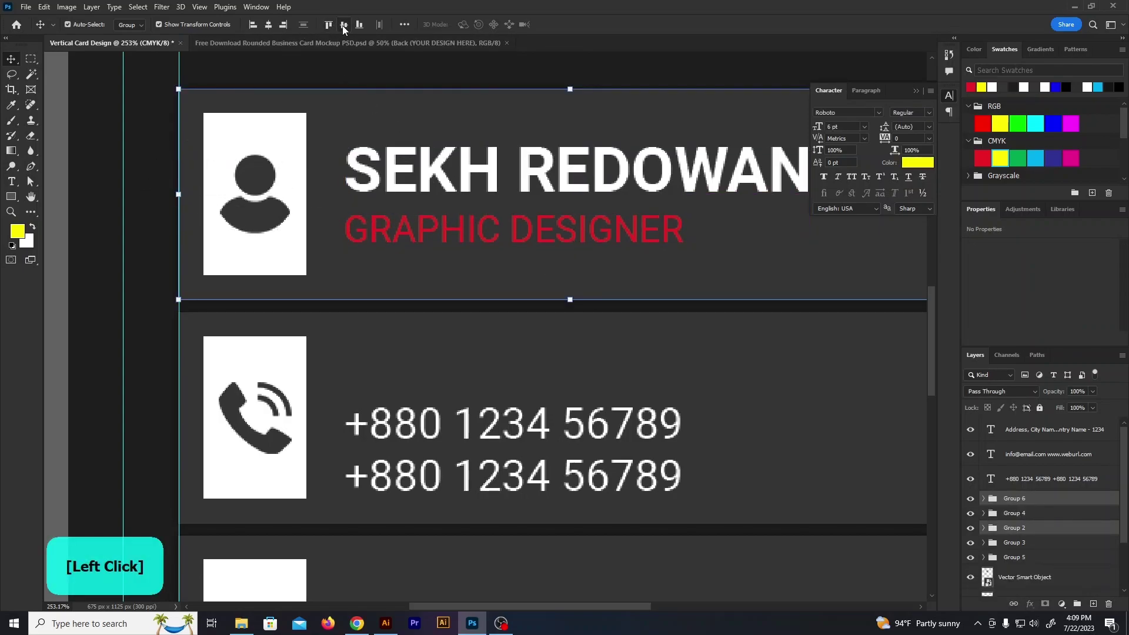
key("ctrl+g")
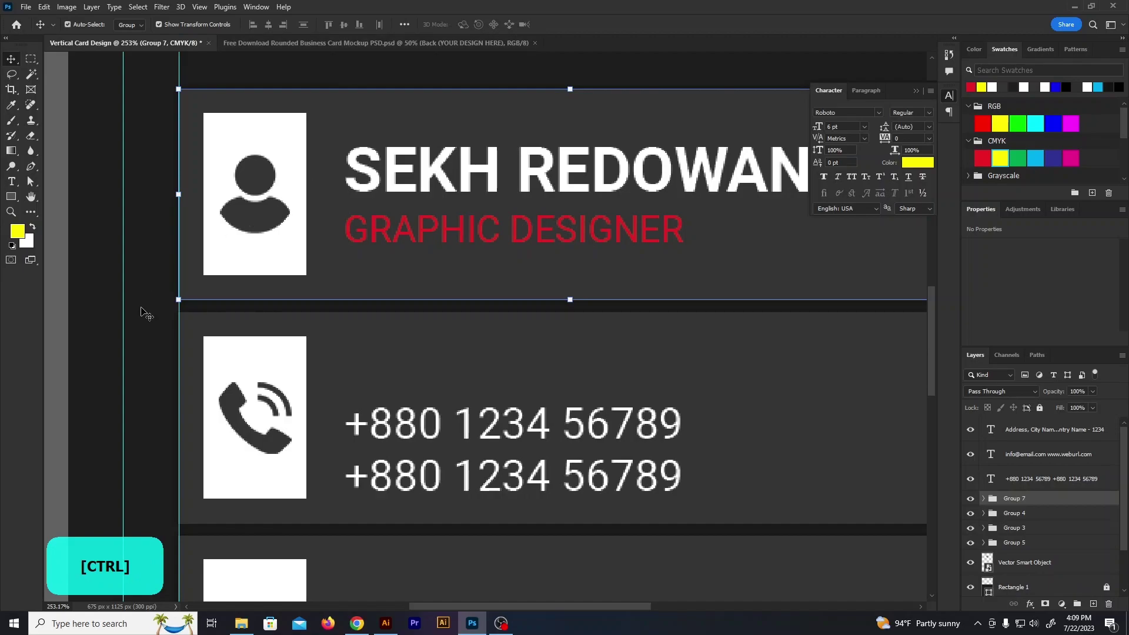
Vertically centre the phone text in its card and group the phone and email cards with their text
left_click(532, 486, "ctrl")
left_click(345, 25)
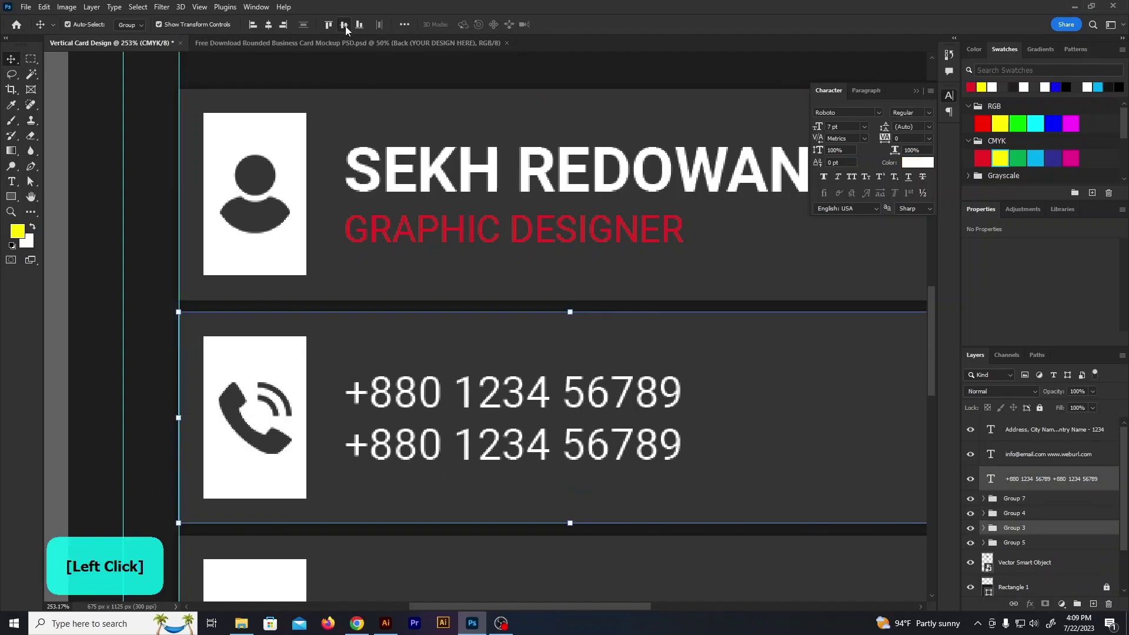
key("ctrl+g")
scroll(461, 193, "down", 2)
scroll(462, 193, "down", 1)
left_click(412, 526)
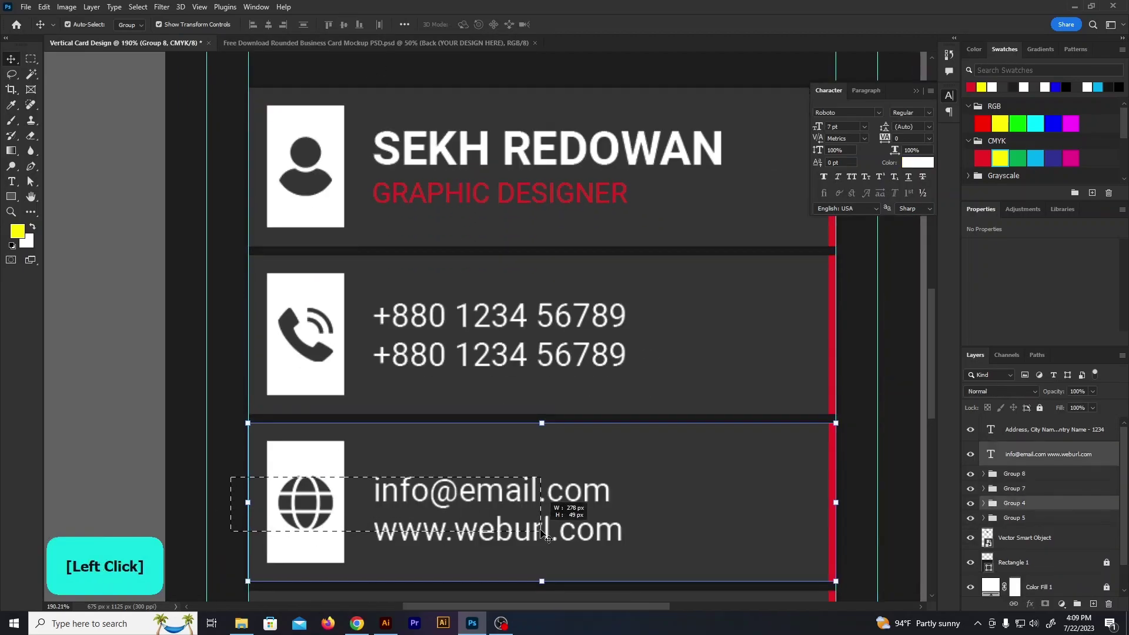
key("ctrl+g")
Vertically centre the address text in its card and group them together
scroll(356, 238, "down", 5)
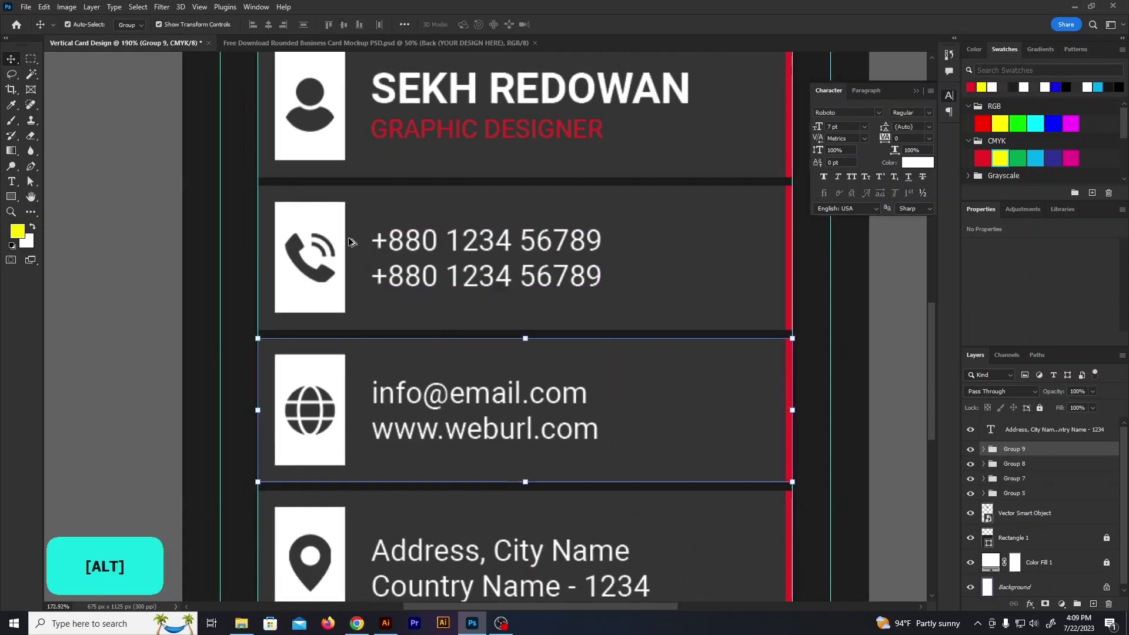
left_click_drag(200, 431, 447, 509)
left_click(344, 26)
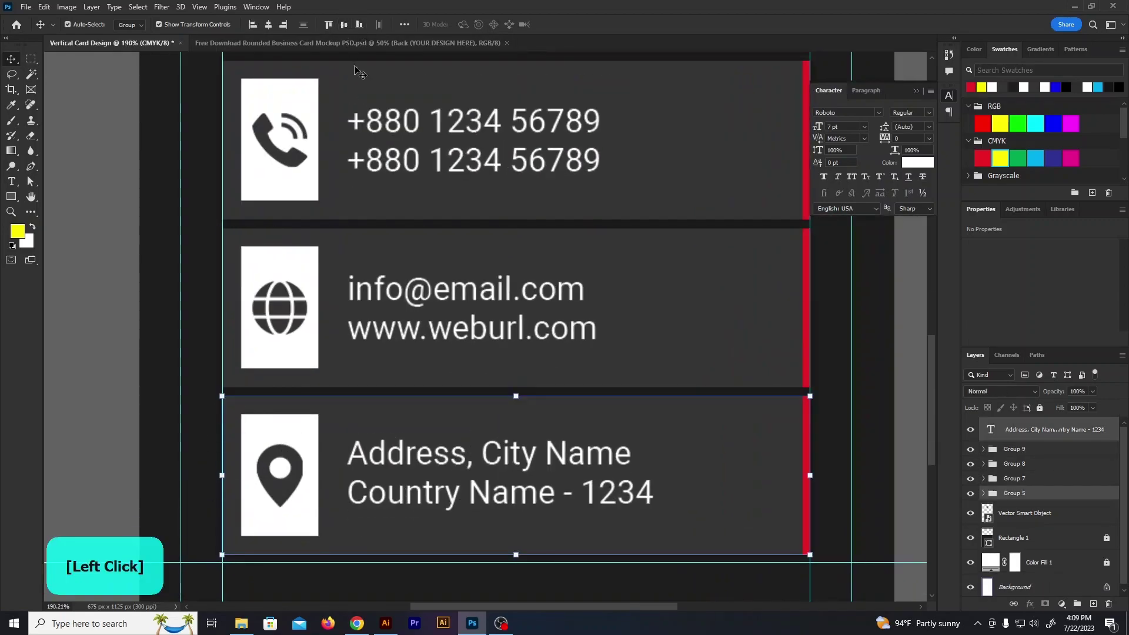
key("ctrl+g")
left_click(182, 315)
scroll(191, 316, "down", 5)
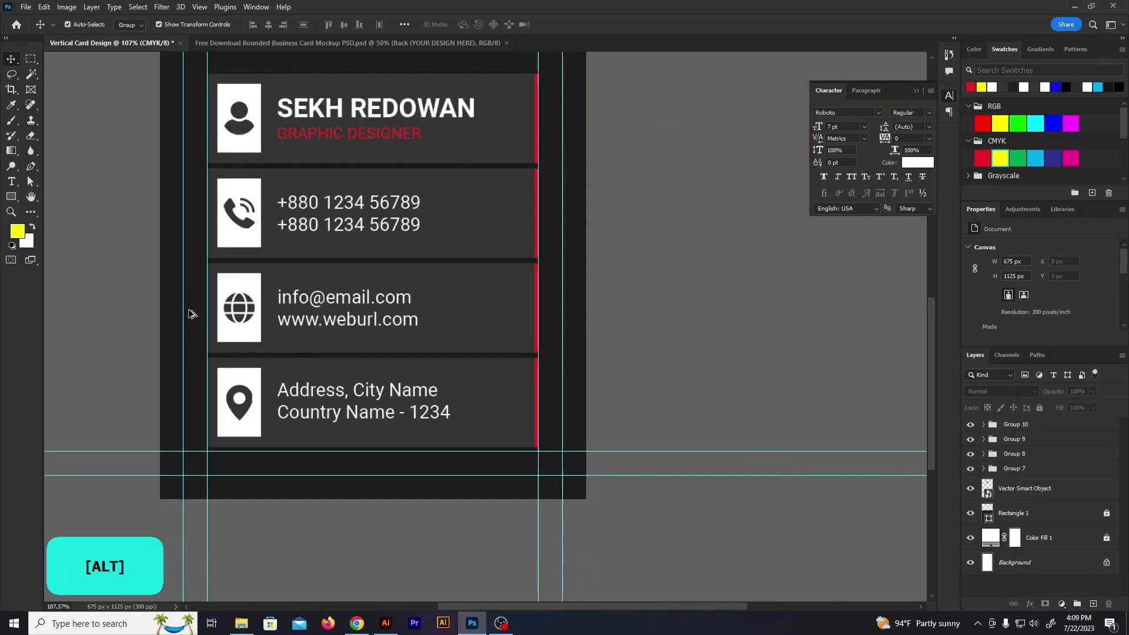
Stretch Rectangle 1's top edge up toward the logo and lock the layer
scroll(594, 379, "up", 2)
scroll(596, 379, "down", 1)
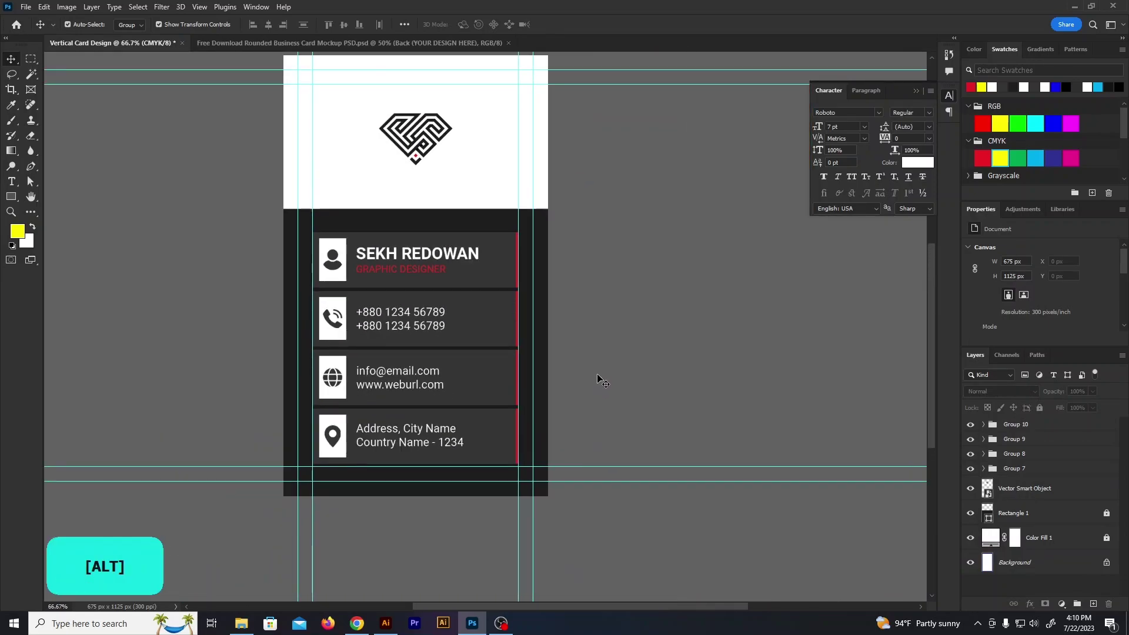
scroll(389, 210, "up", 1)
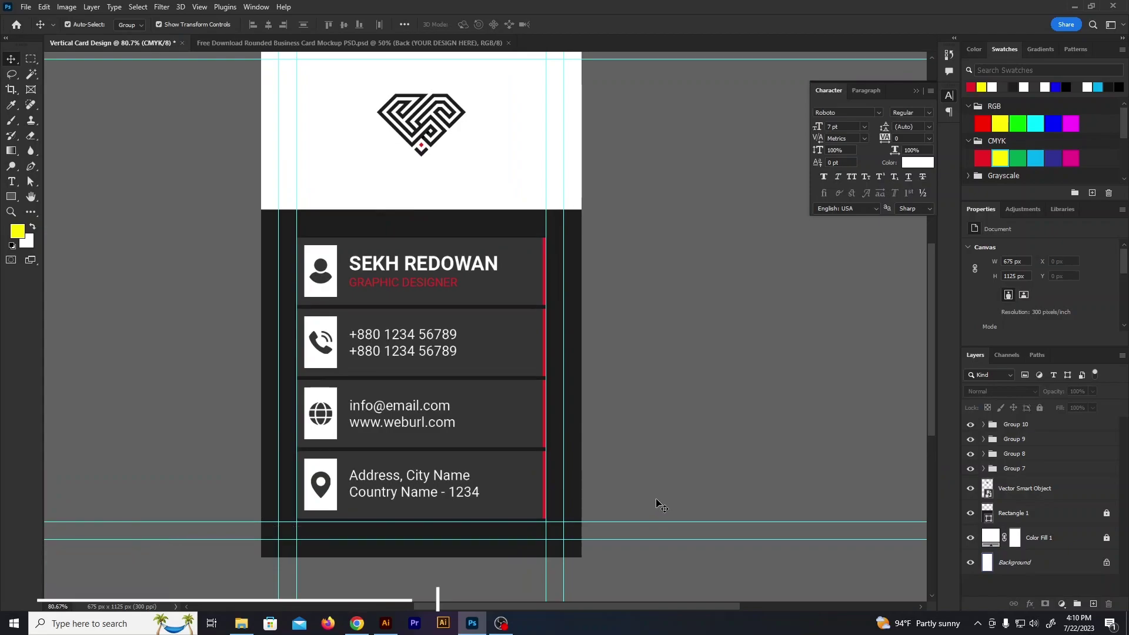
scroll(657, 504, "down", 1)
scroll(406, 241, "up", 3)
left_click(488, 245)
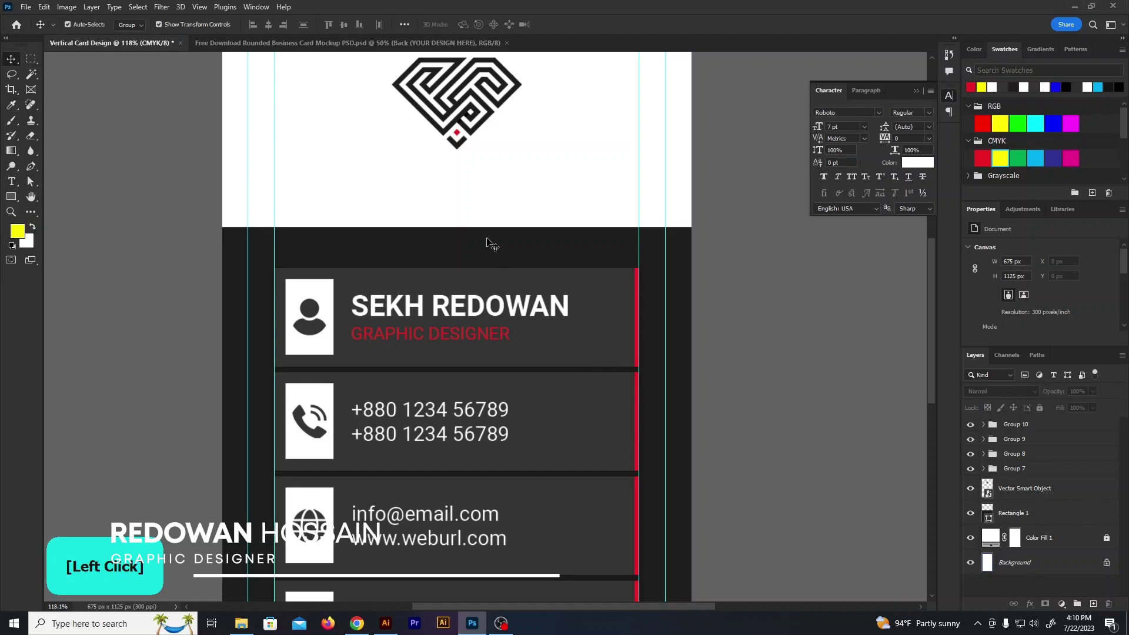
left_click_drag(456, 227, 456, 212)
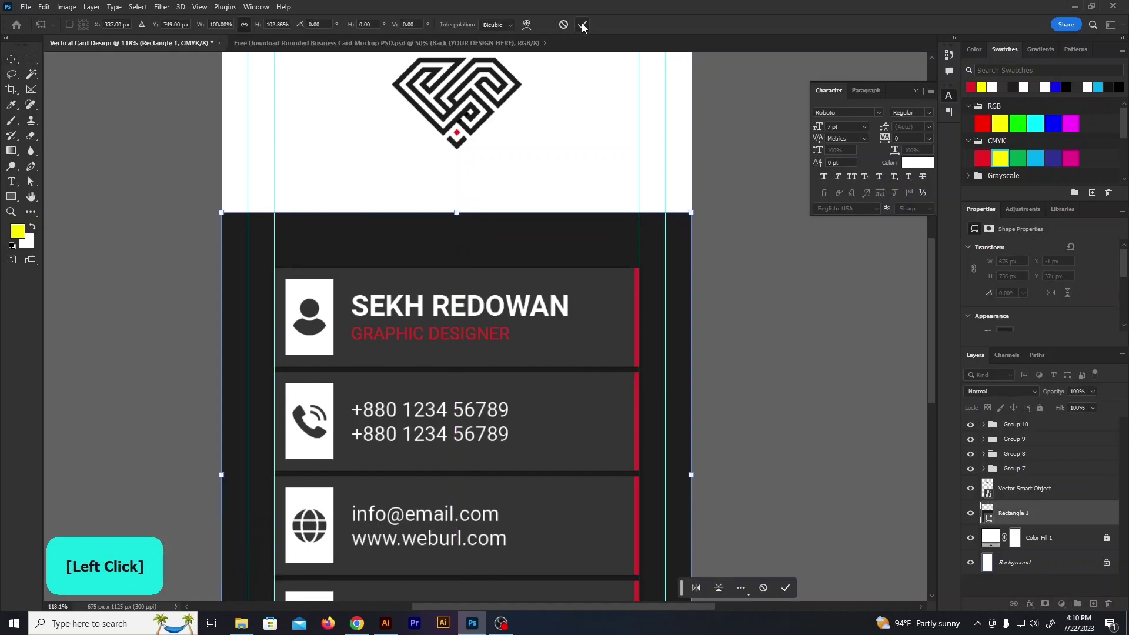
left_click(581, 24)
scroll(395, 225, "down", 2)
left_click(1037, 408)
Nudge the four info card groups up slightly with the Up arrow
left_click_drag(709, 580, 343, 216)
key("Up")
key("Up")
key("Up")
key("Up")
key("Up")
key("Up")
key("Up")
key("Up")
key("Up")
key("Up")
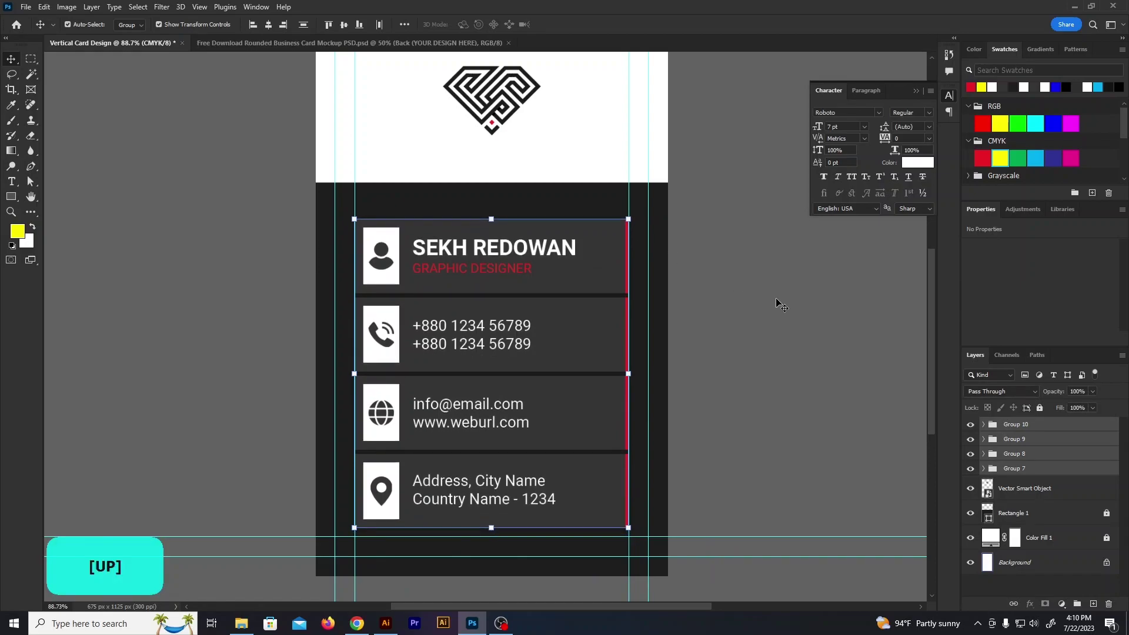
left_click(776, 304)
scroll(461, 212, "up", 2)
scroll(451, 276, "down", 2)
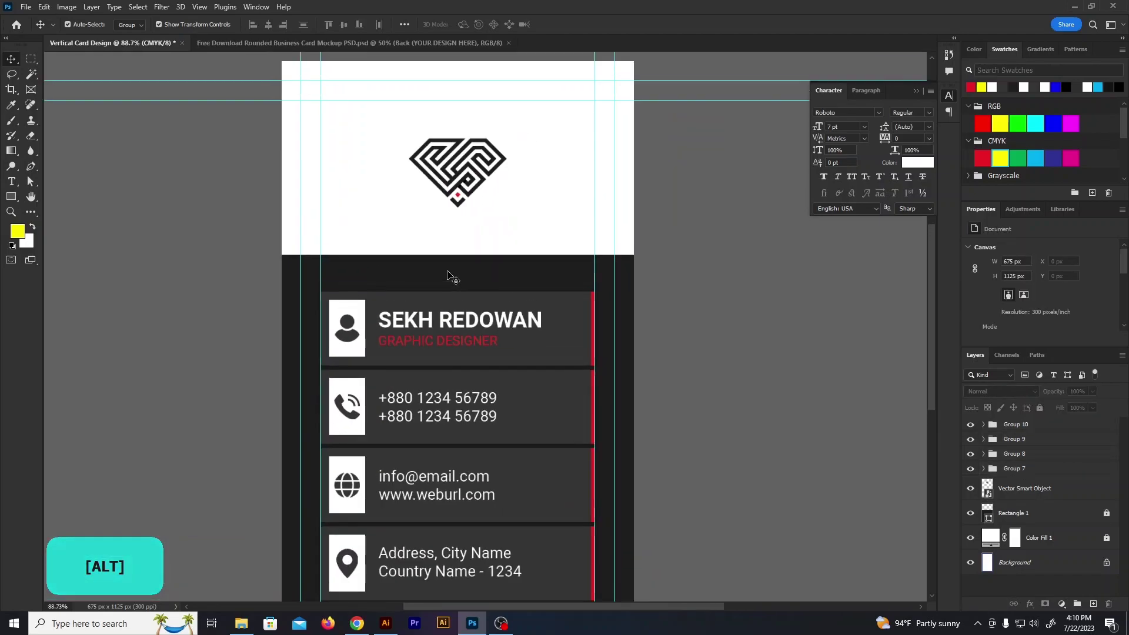
left_click(11, 196)
scroll(511, 244, "up", 3)
scroll(241, 306, "down", 1)
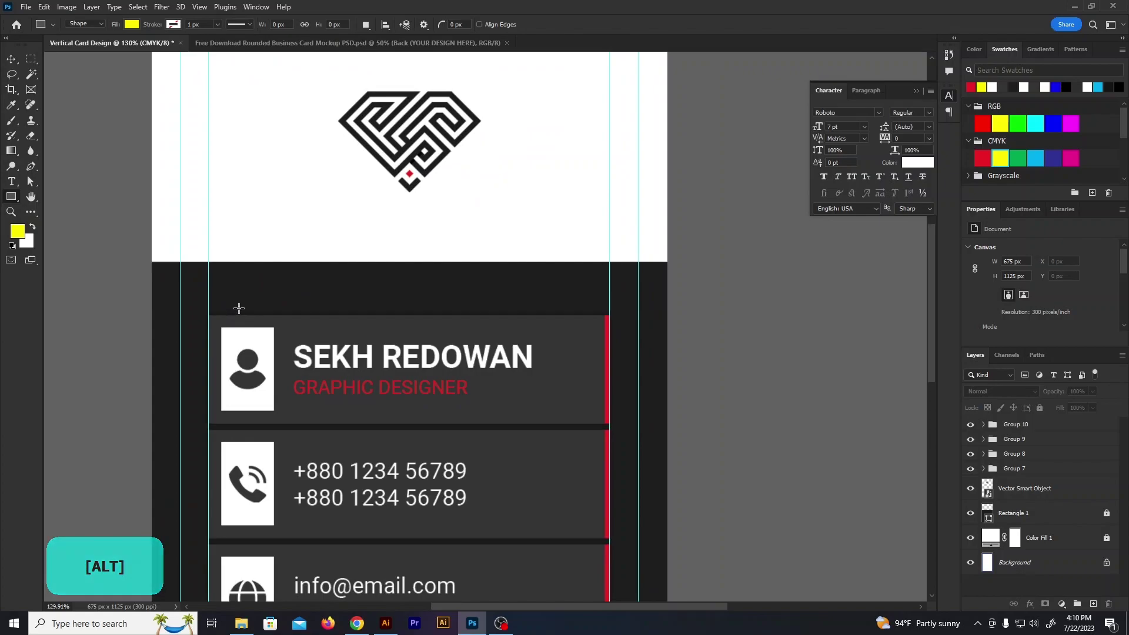
Draw a 526×12 px bar across the dark panel's top and fill it with the sampled red
left_click_drag(207, 260, 608, 267)
double_click(989, 433)
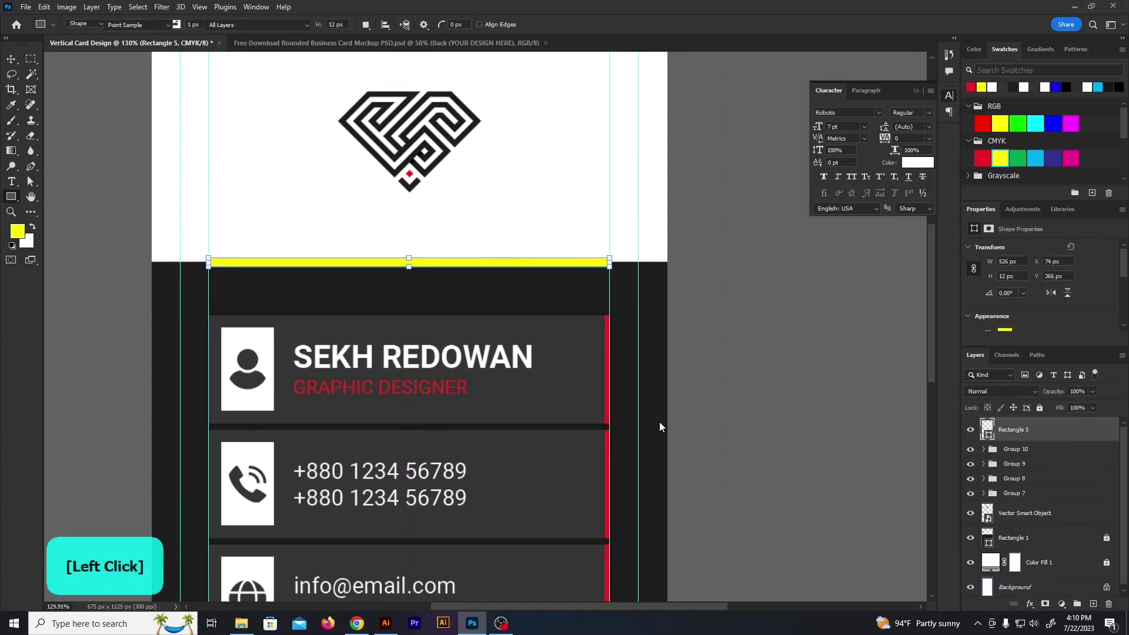
left_click(610, 384)
left_click(963, 288)
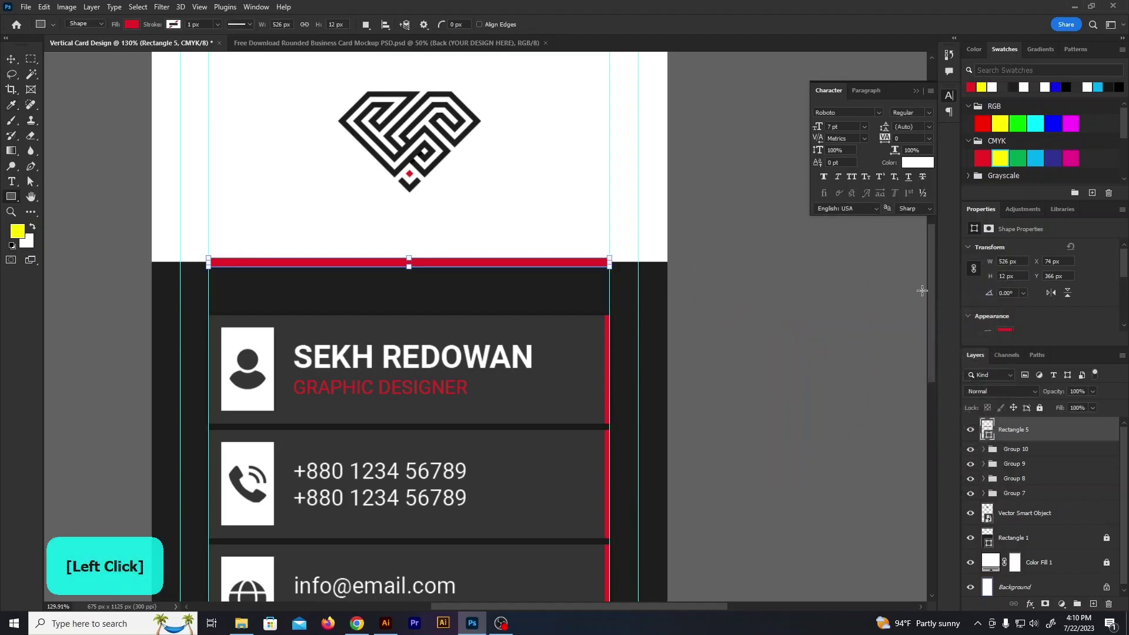
left_click(15, 61)
left_click(143, 246)
Scale the logo up from its centre to 294 × 208 px
scroll(603, 413, "down", 2)
scroll(570, 374, "up", 1)
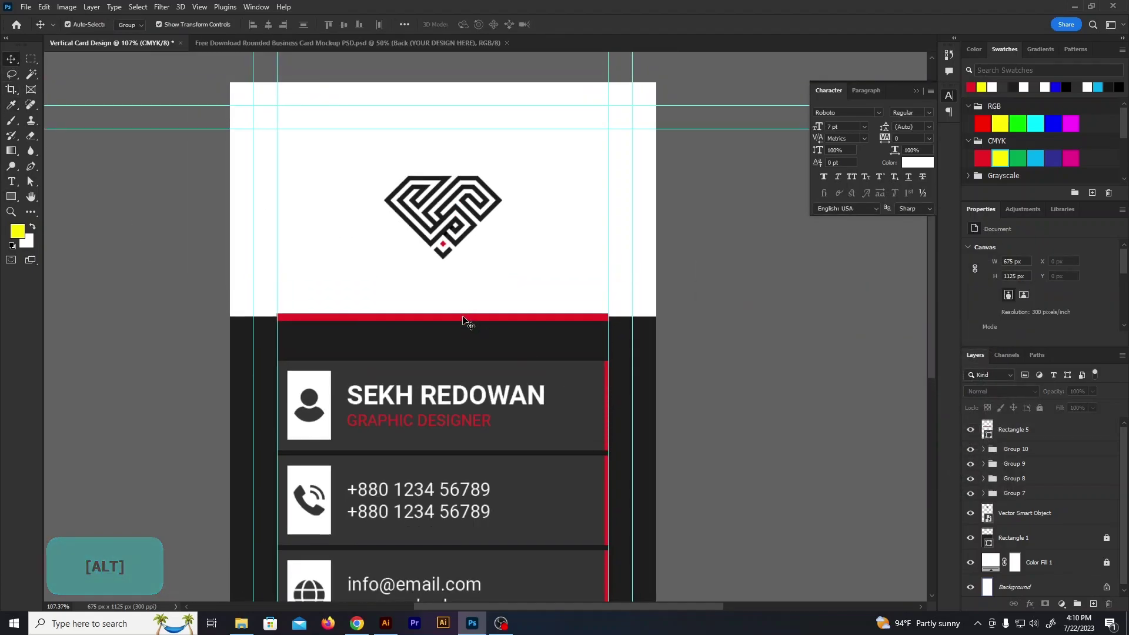
left_click(448, 251)
left_click_drag(501, 258, 532, 287)
left_click(583, 24)
left_click(749, 245)
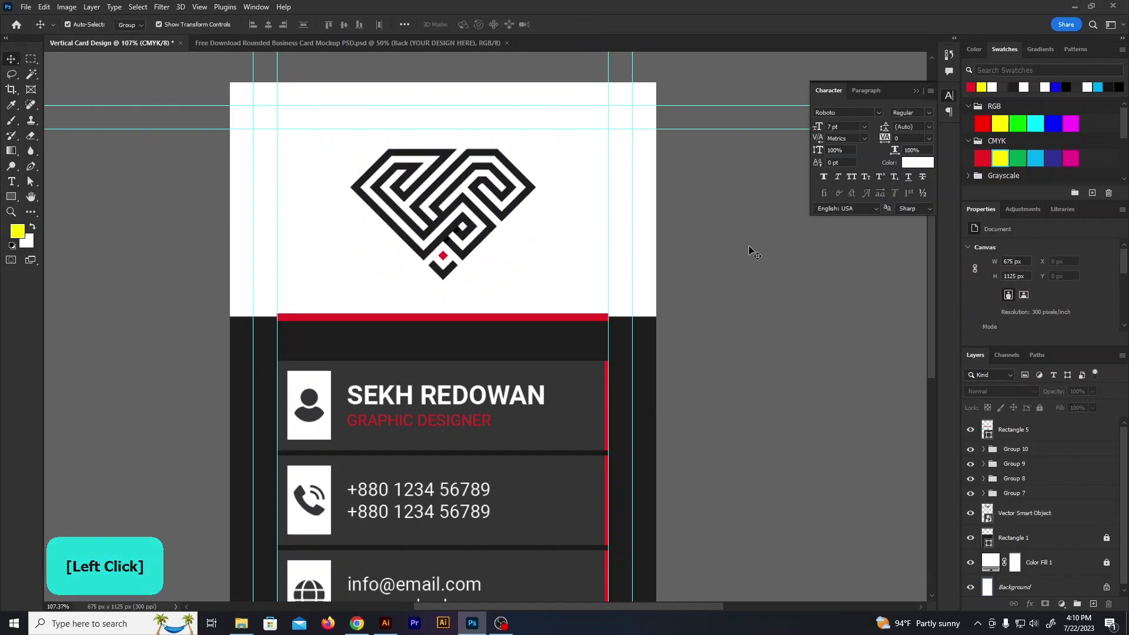
scroll(556, 216, "down", 2, "alt")
key("ctrl+semicolon")
scroll(310, 230, "down", 1, "alt")
scroll(670, 428, "down", 1)
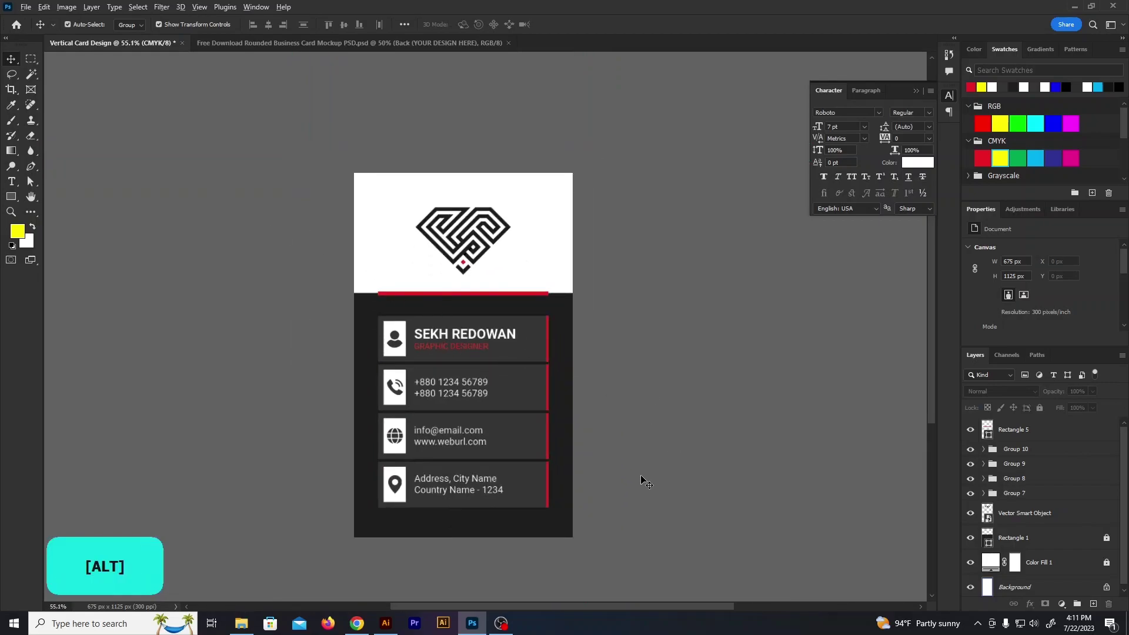
scroll(646, 482, "up", 1)
key("ctrl")
key("ctrl+semicolon")
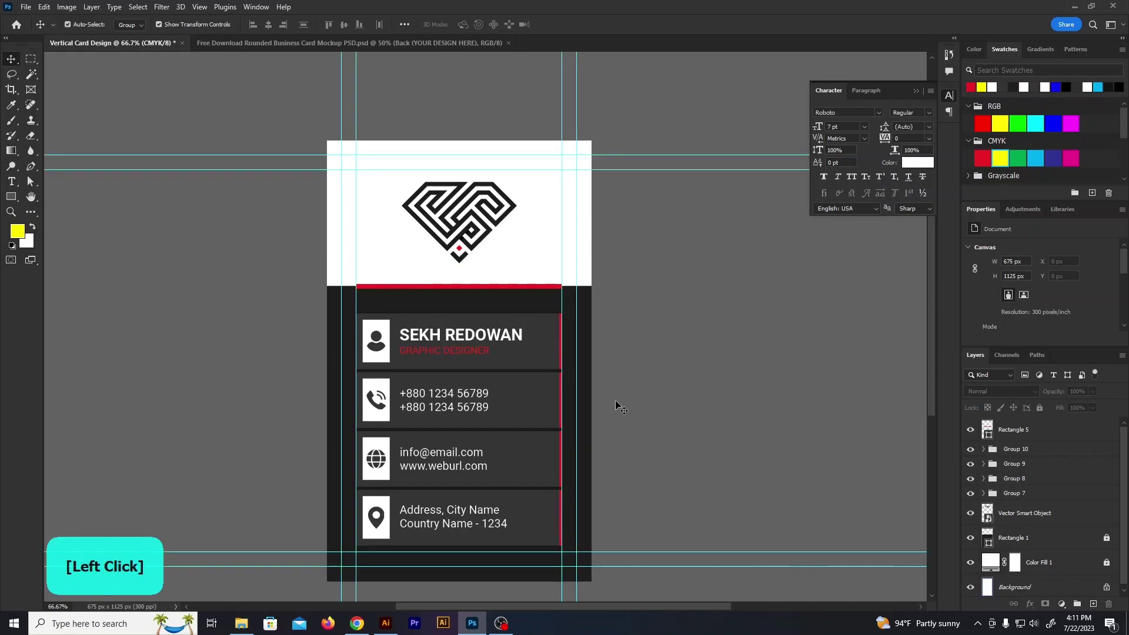
scroll(564, 317, "up", 6)
left_click(554, 302)
left_click(742, 362)
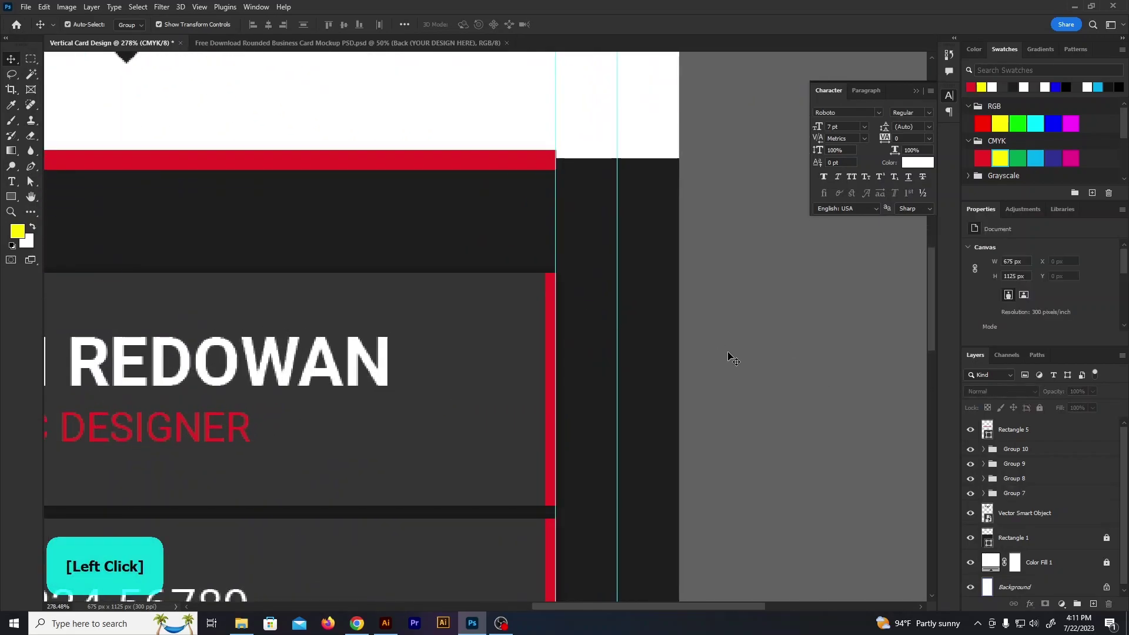
scroll(741, 363, "down", 6)
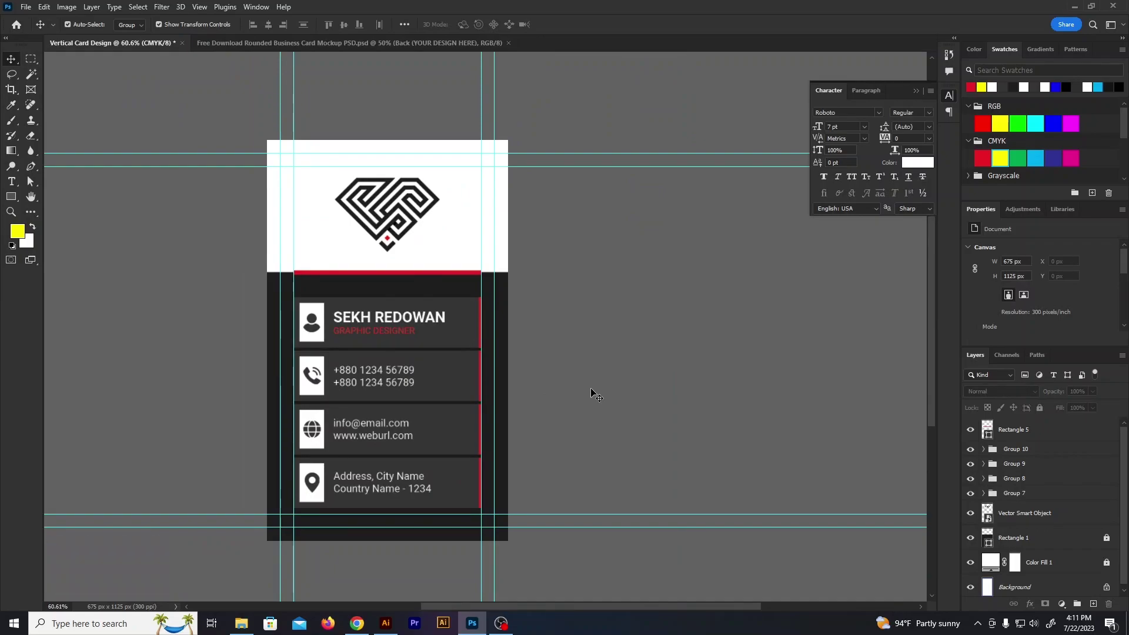
Save the design with Save As as a PSD on the Desktop
left_click(22, 8)
left_click(62, 139)
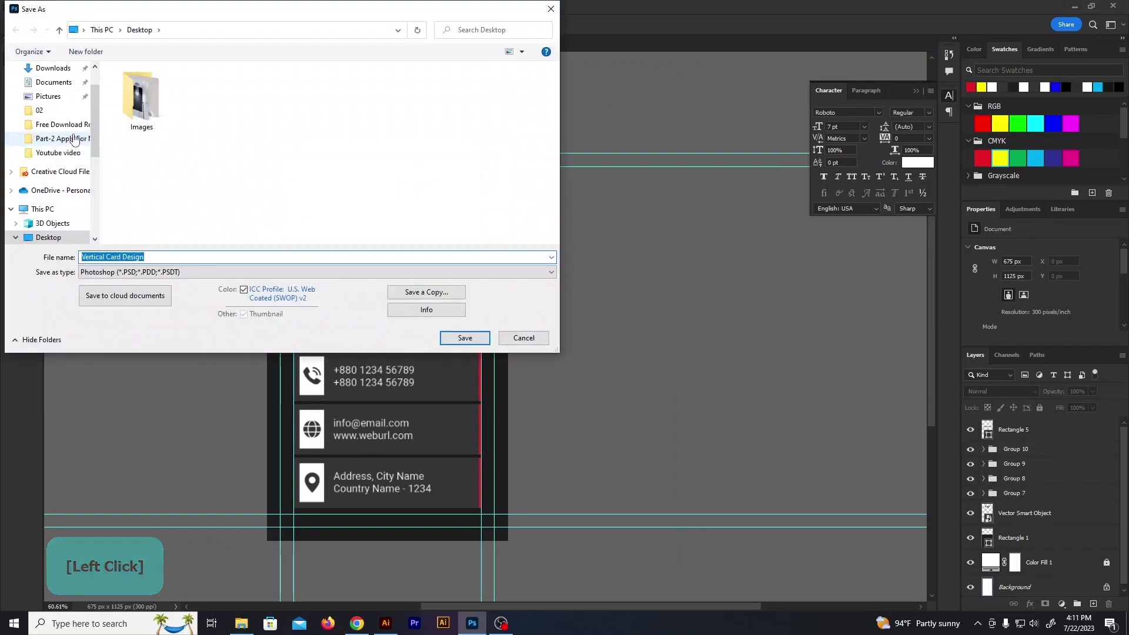
left_click(465, 338)
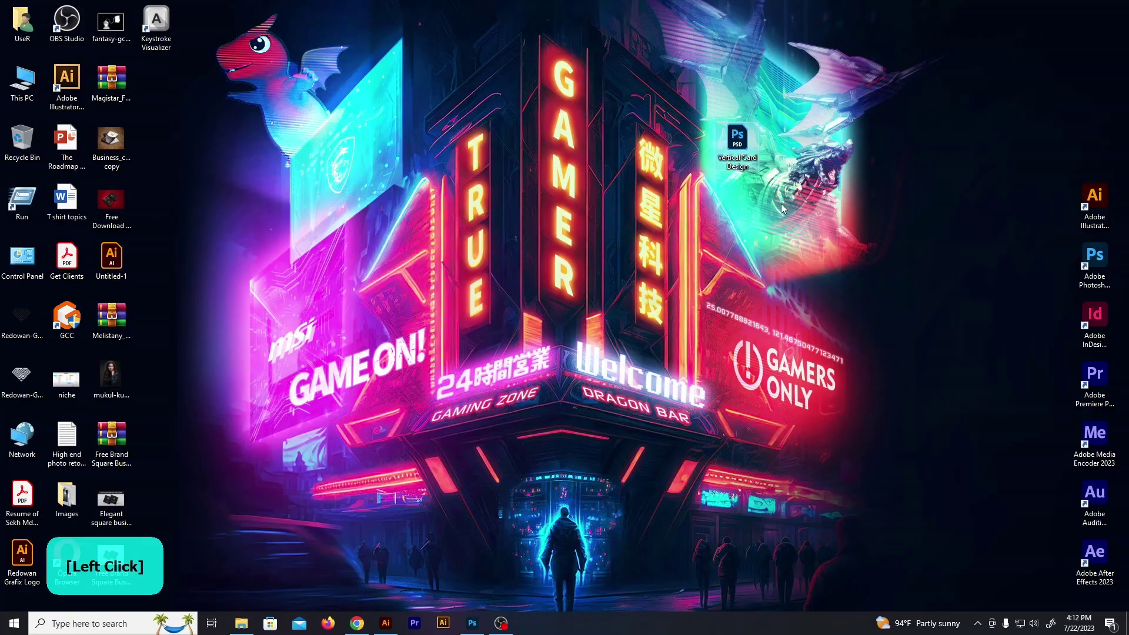
Rename the saved desktop file to 'Vertical Card Design back' and open it
left_click(742, 163)
left_click(750, 166)
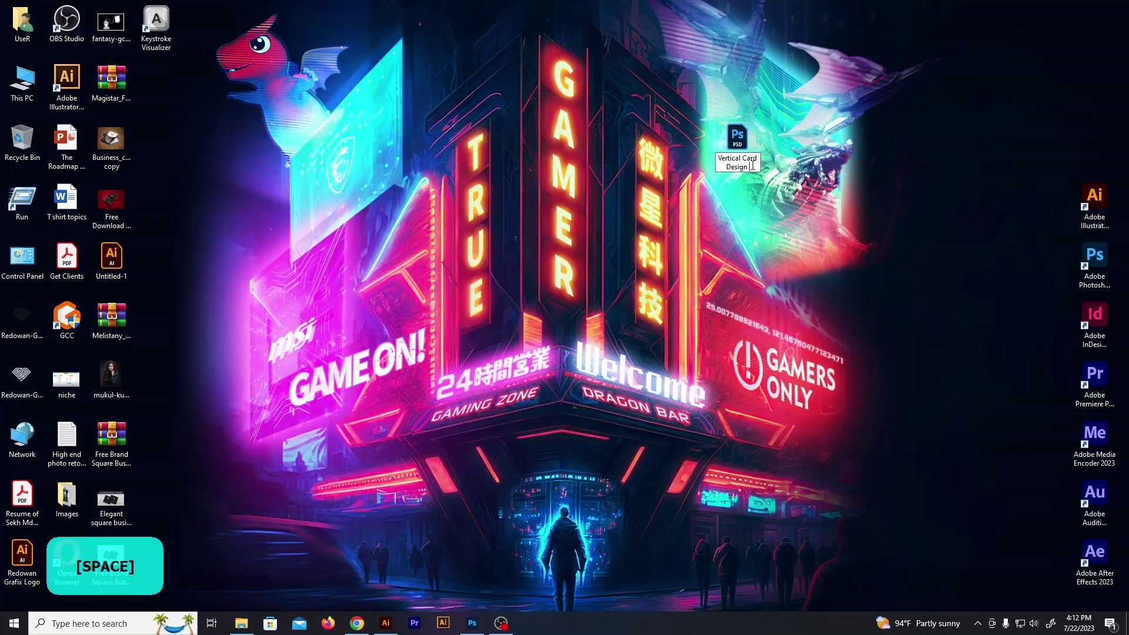
type("back")
key("Return")
left_click(744, 137)
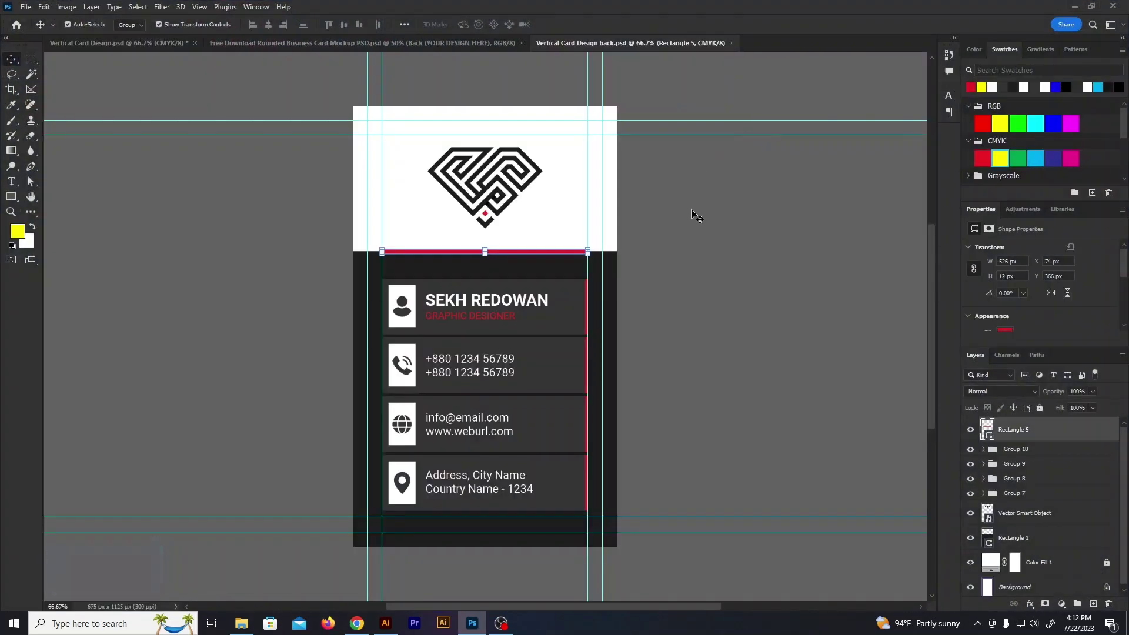
Delete the dark panel and info card layers
left_click(712, 273)
left_click(423, 274)
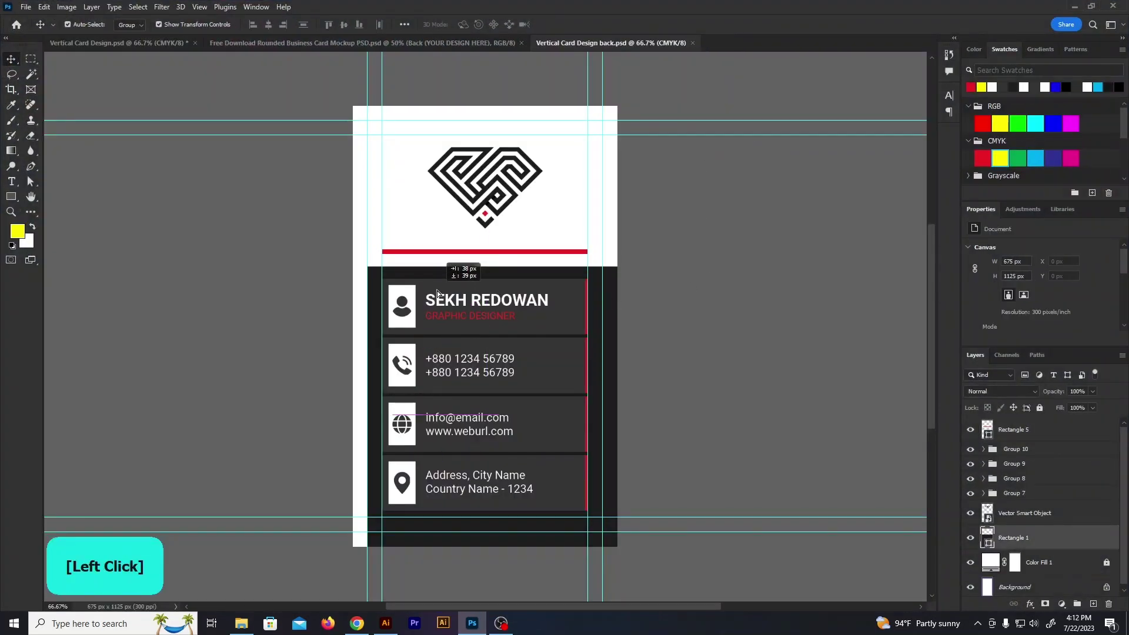
left_click_drag(670, 563, 250, 235)
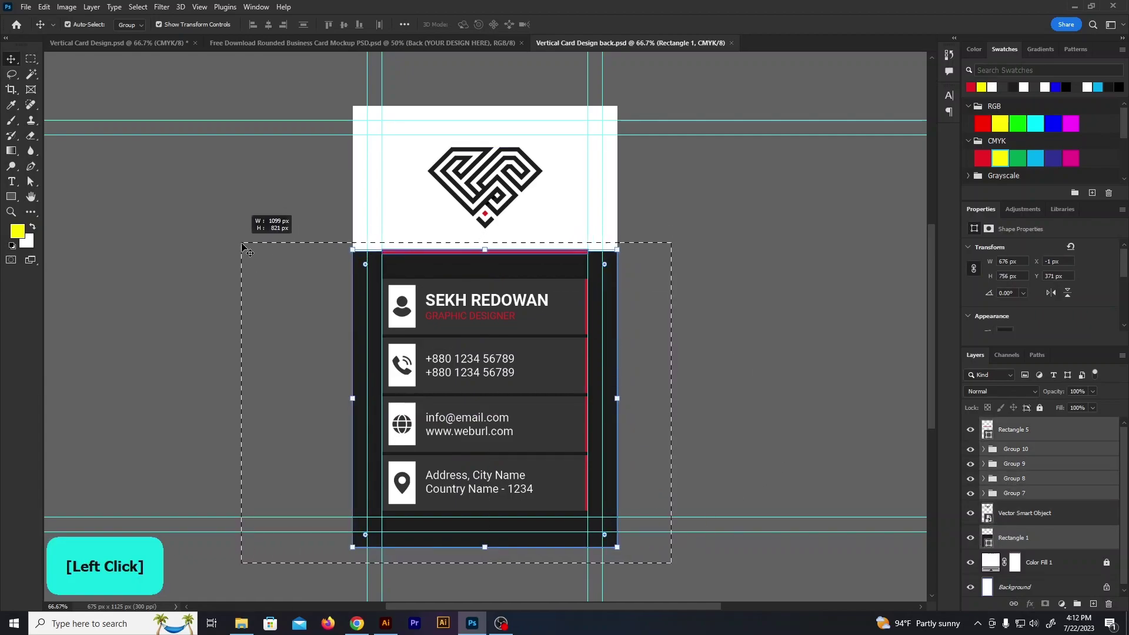
key("Delete")
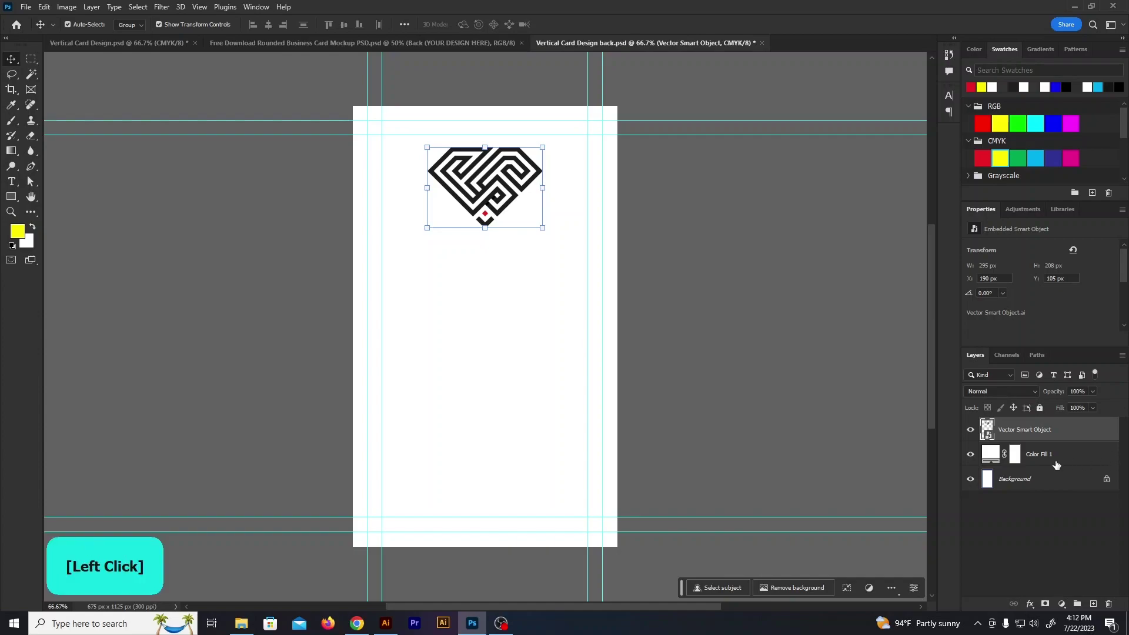
Set the background fill to the logo's near-black #1d1d1d and delete the dark logo layer
double_click(990, 454)
left_click(501, 209)
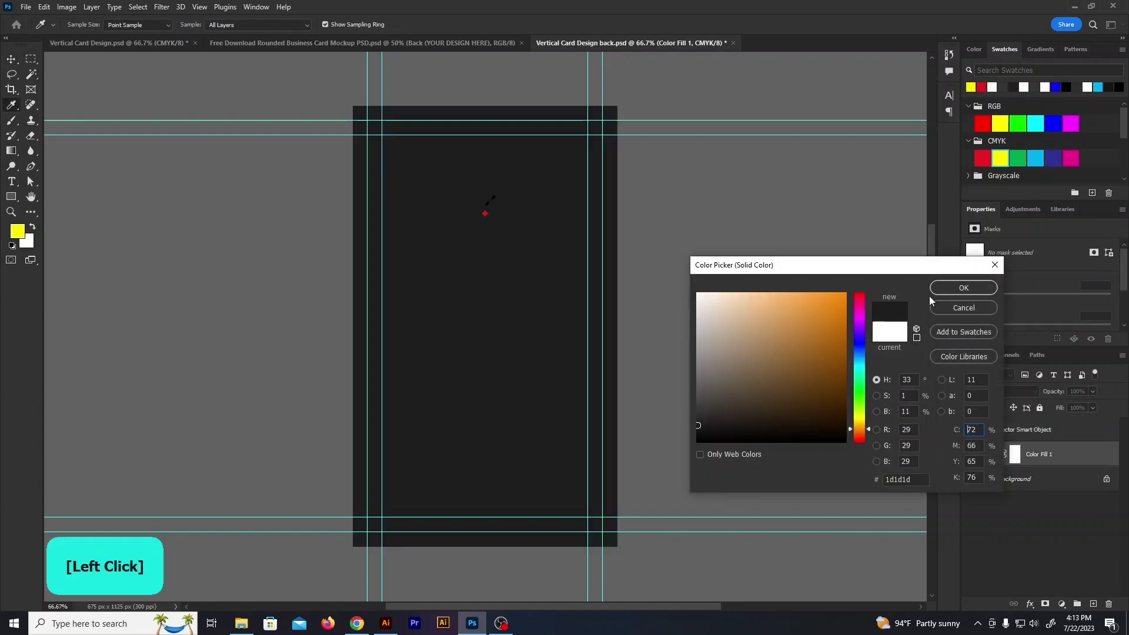
left_click(964, 288)
left_click(1020, 430)
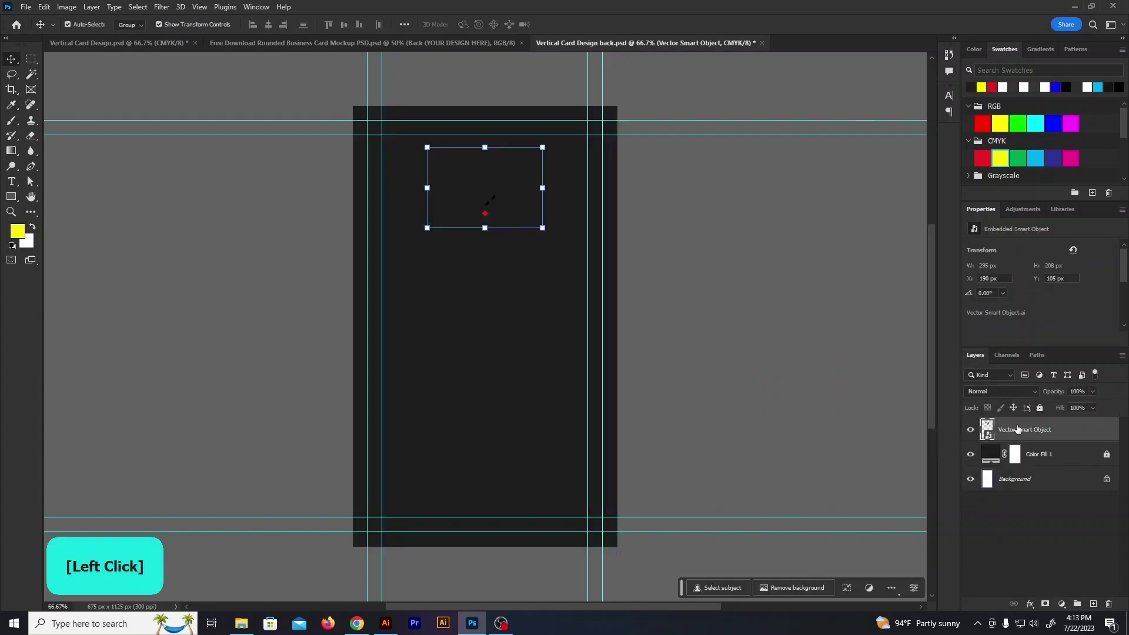
key("Delete")
Drag the white logo with its wordmark from Illustrator into the Photoshop file
left_click(386, 624)
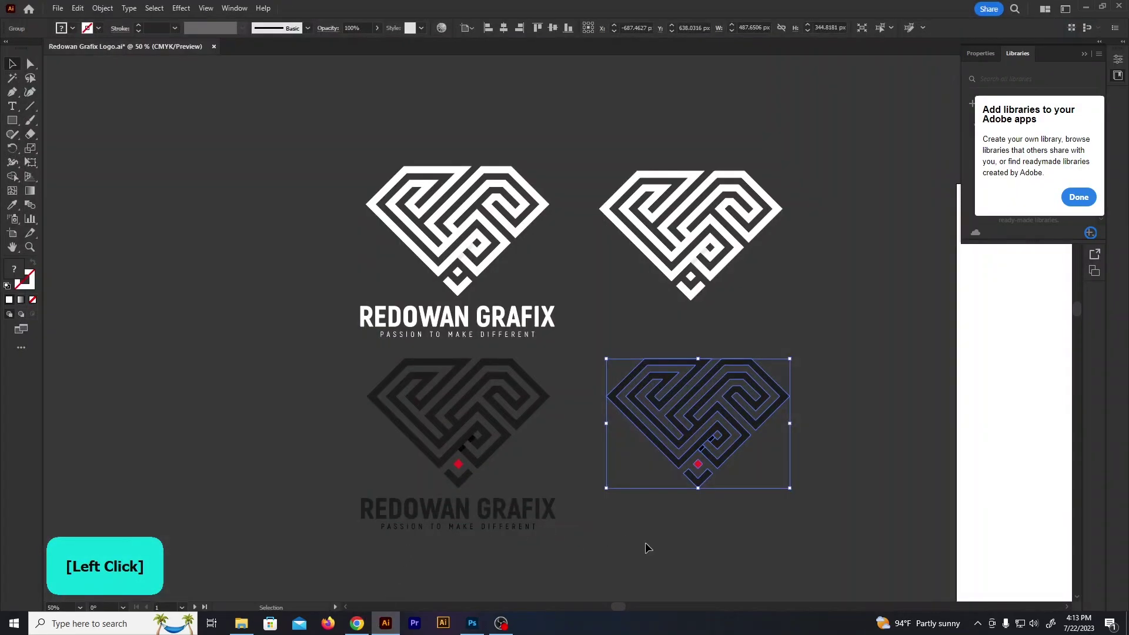
left_click(598, 557)
left_click(463, 243)
left_click_drag(463, 244, 496, 345)
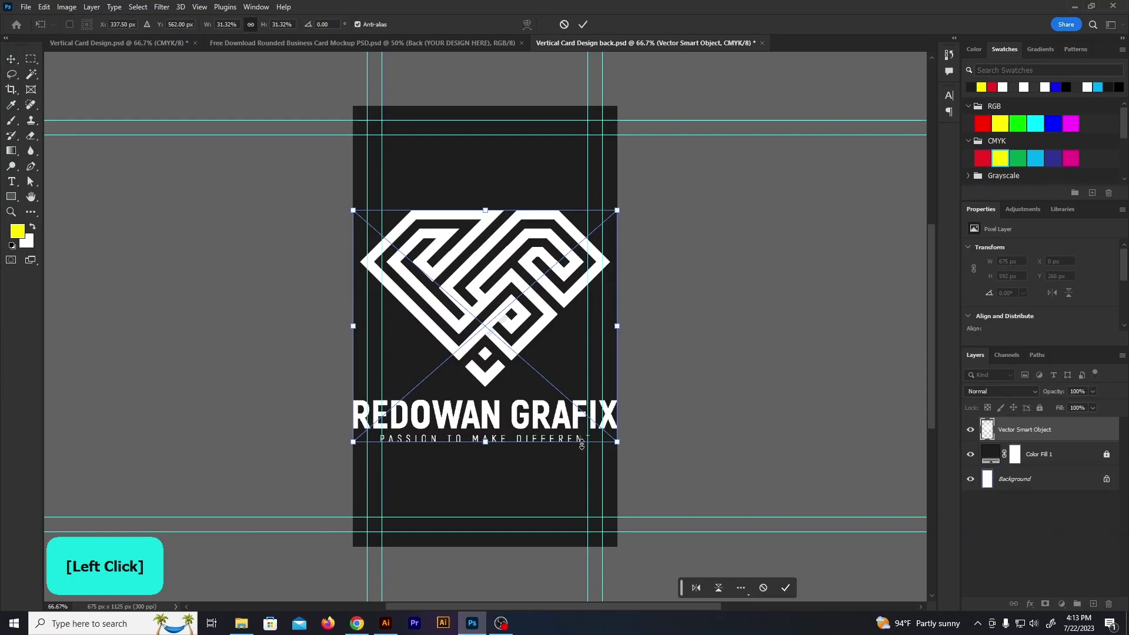
Place the white REDOWAN GRAFIX logo on the card, scaled down from its centre
left_click_drag(618, 448, 557, 389)
left_click(583, 24)
left_click(688, 209)
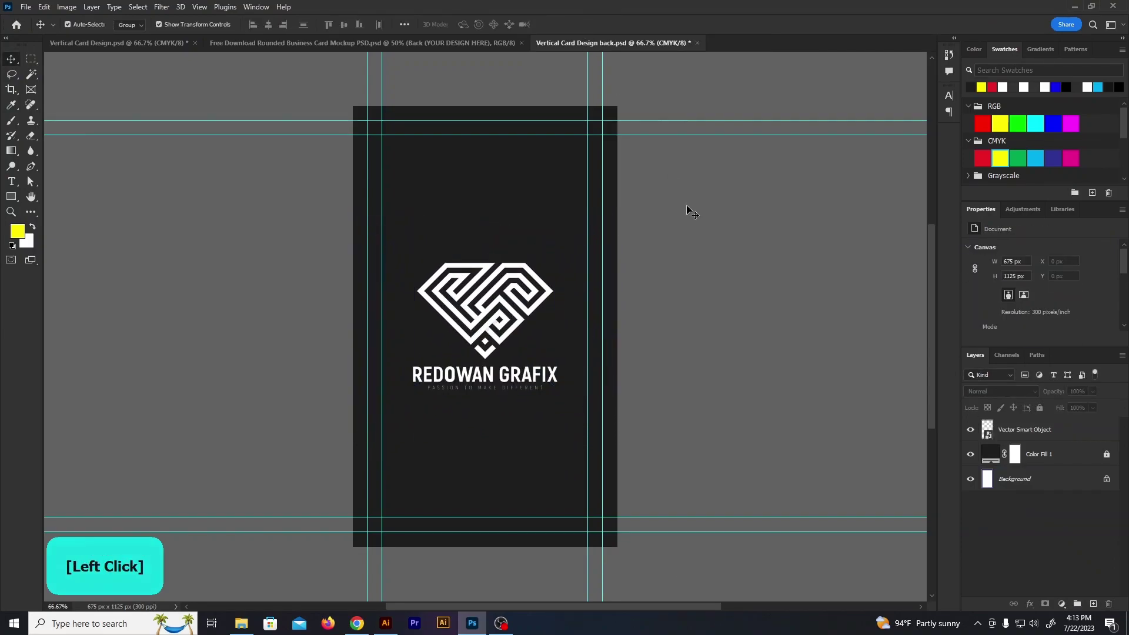
Draw a red bar across the card's top and duplicate it to the bottom
left_click(10, 197)
left_click_drag(382, 107, 587, 142)
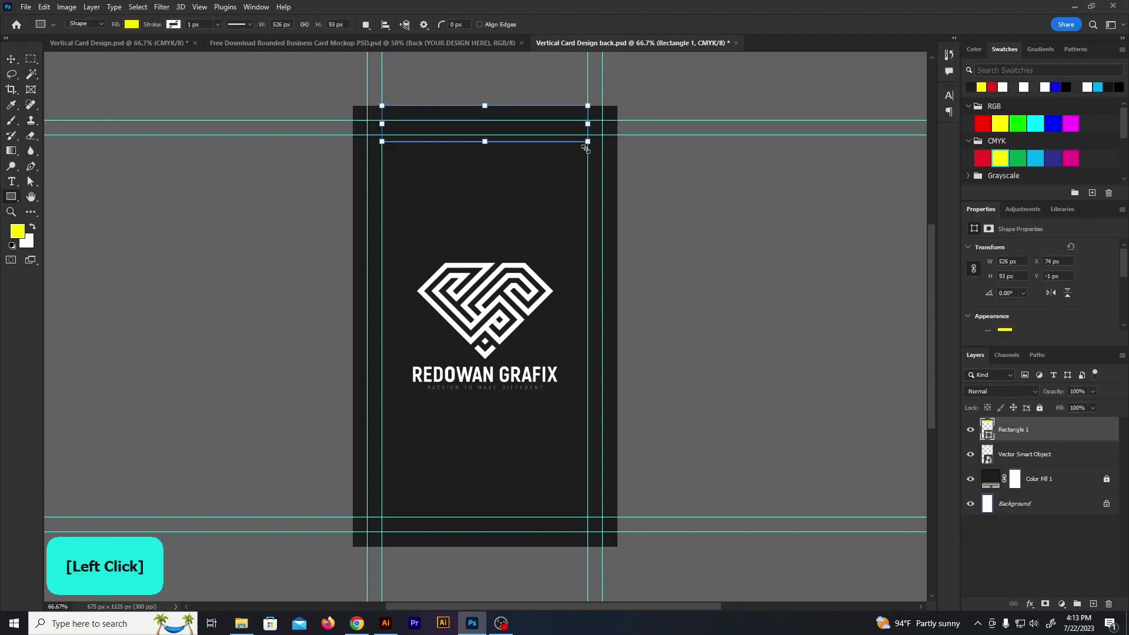
left_click(131, 25)
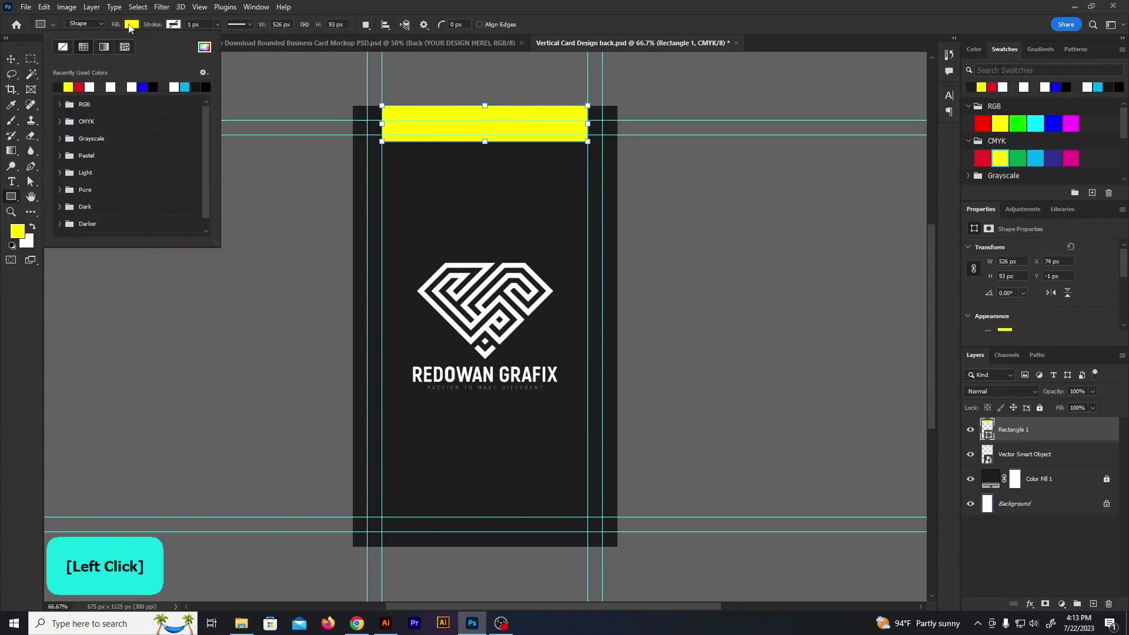
left_click(79, 87)
key("v")
left_click_drag(547, 117, 532, 532)
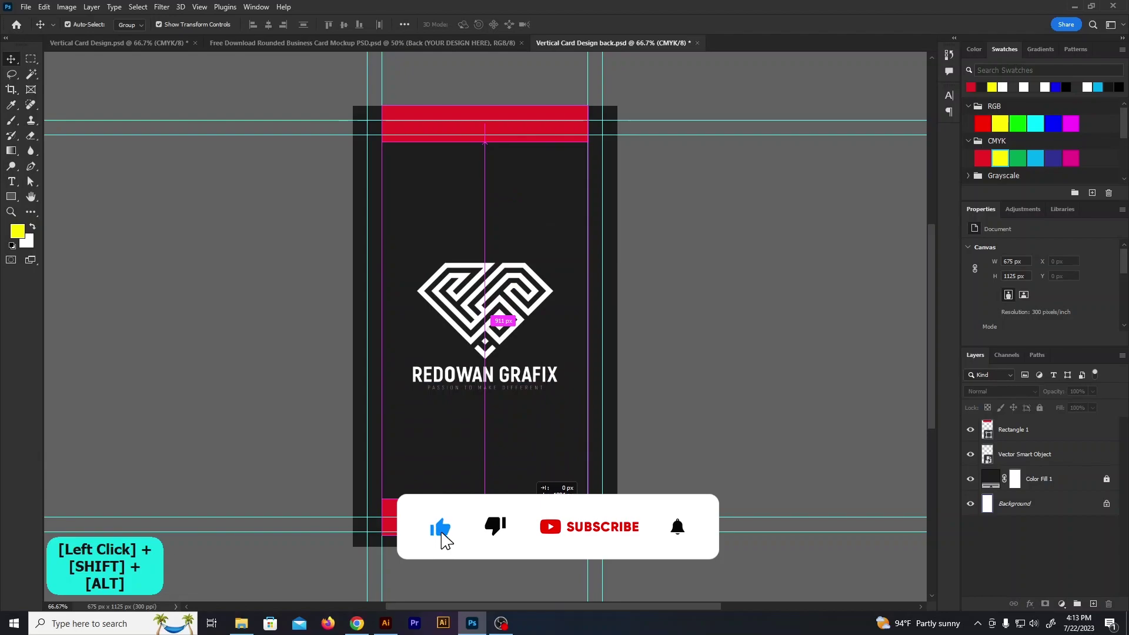
left_click(729, 421)
Preview the back card without guides, then bring up the front Vertical Card Design
key("ctrl+semicolon")
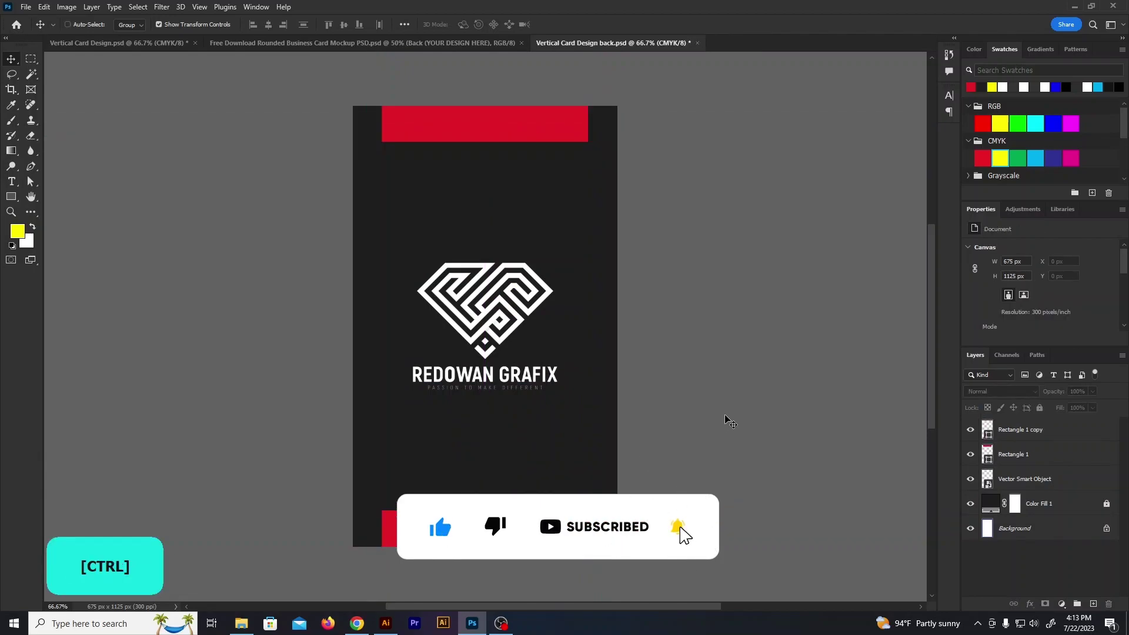
key("ctrl+semicolon")
left_click(100, 44)
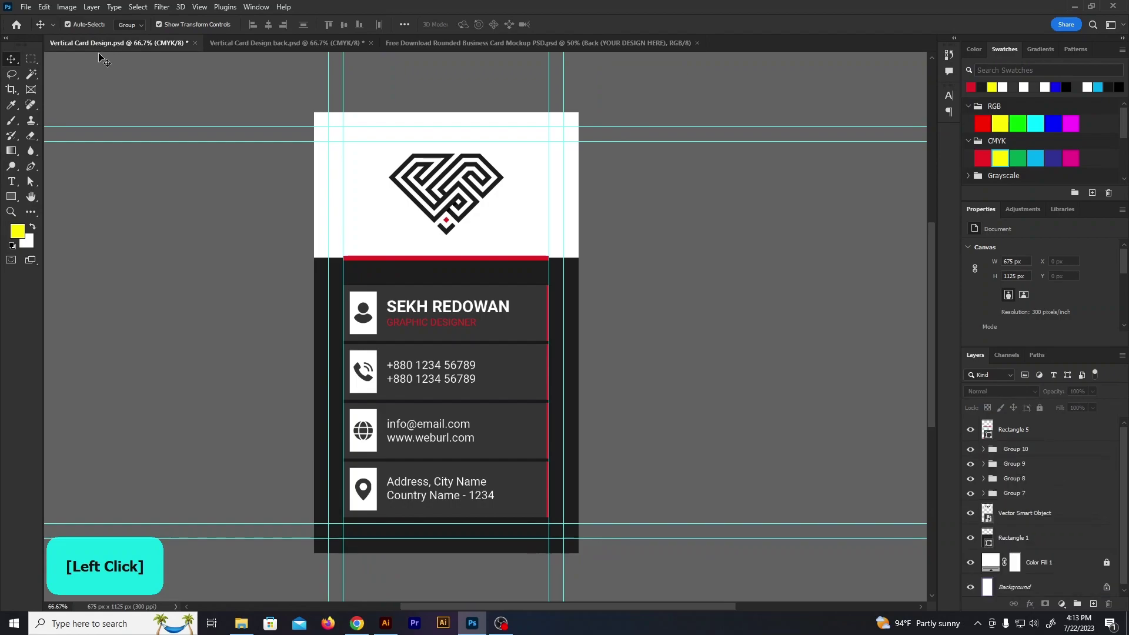
Copy the merged front card area and paste it into the mockup's Front smart object
left_click_drag(495, 411, 566, 523)
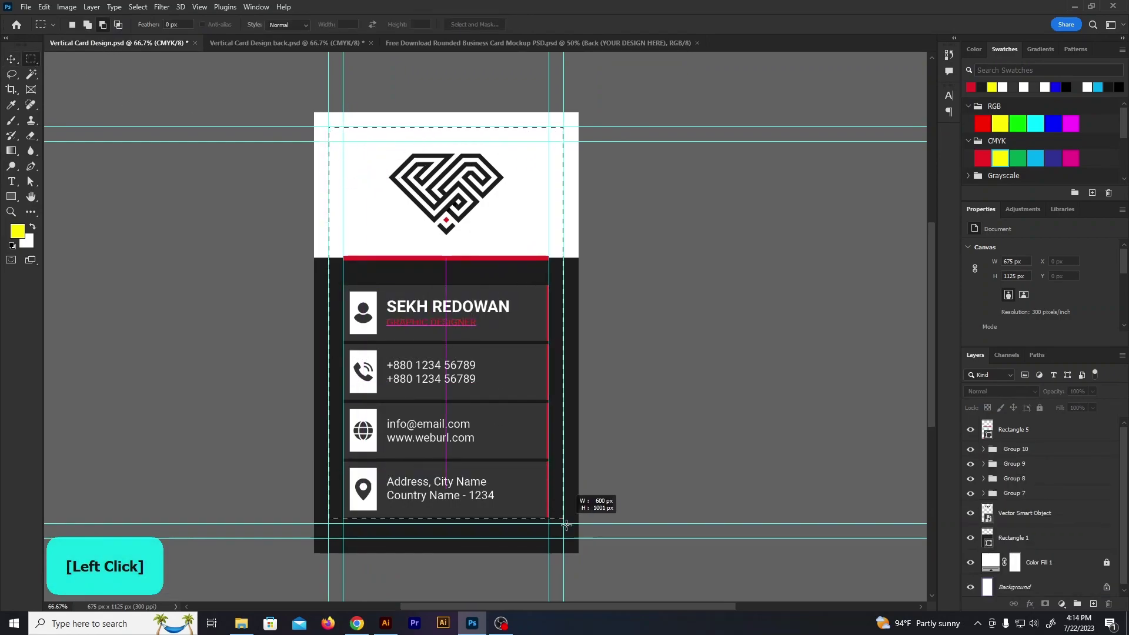
left_click(44, 7)
left_click(59, 102)
left_click(482, 44)
double_click(998, 442)
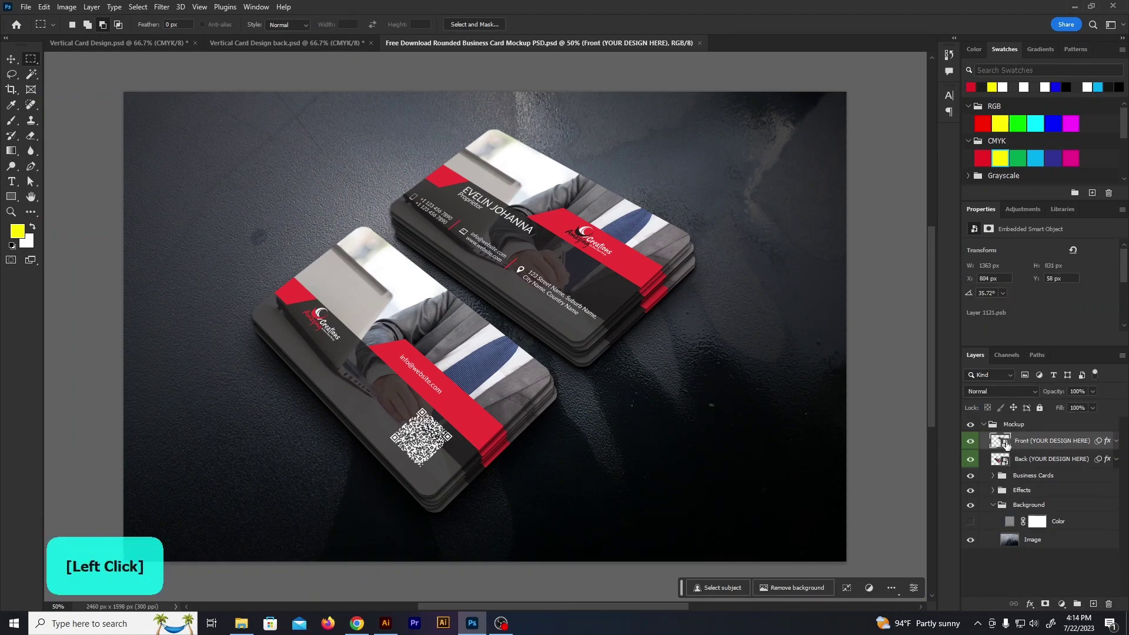
scroll(563, 302, "down", 2)
key("ctrl+v")
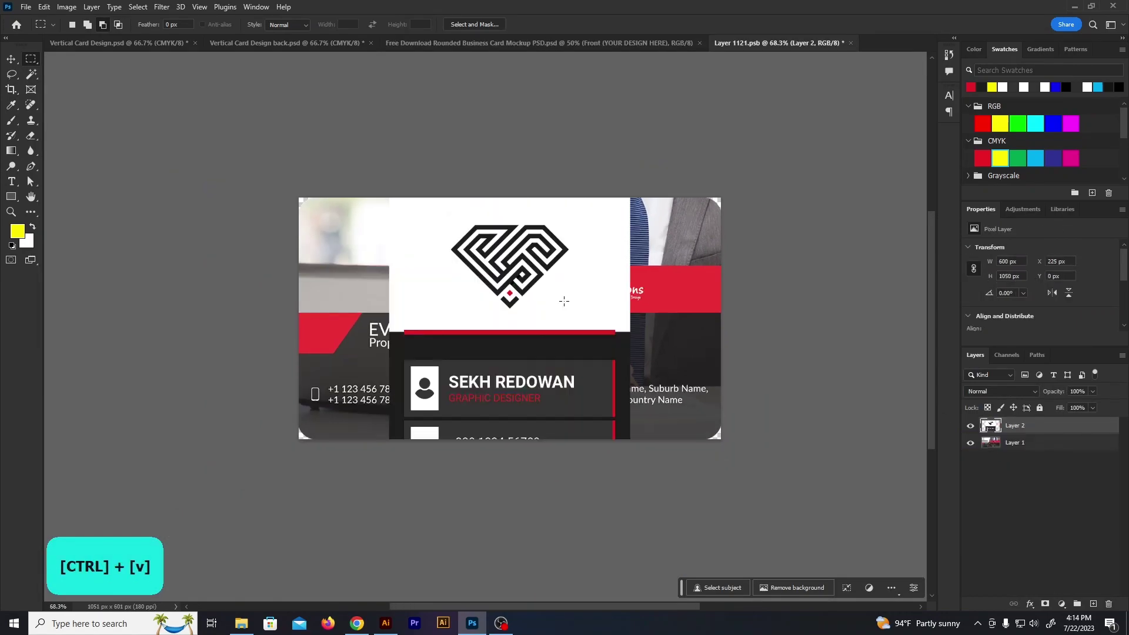
Rotate the pasted front design -90° and position it to fill the card
left_click(11, 58)
left_click_drag(644, 186, 206, 277)
left_click_drag(525, 375, 525, 285)
scroll(747, 426, "up", 2)
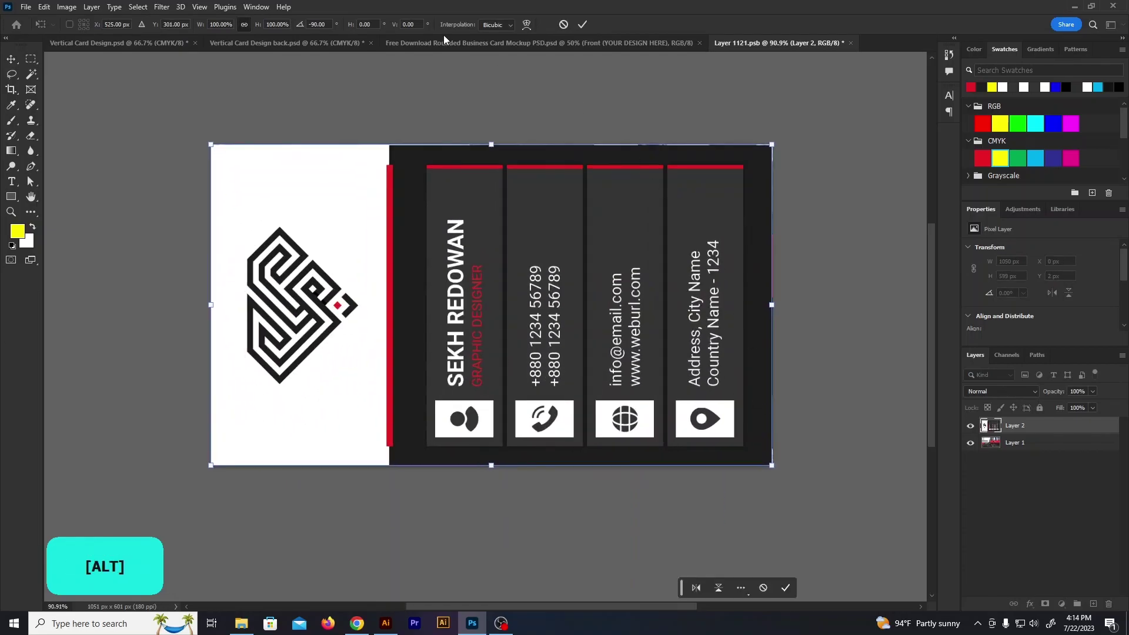
left_click(698, 230)
scroll(820, 555, "up", 3)
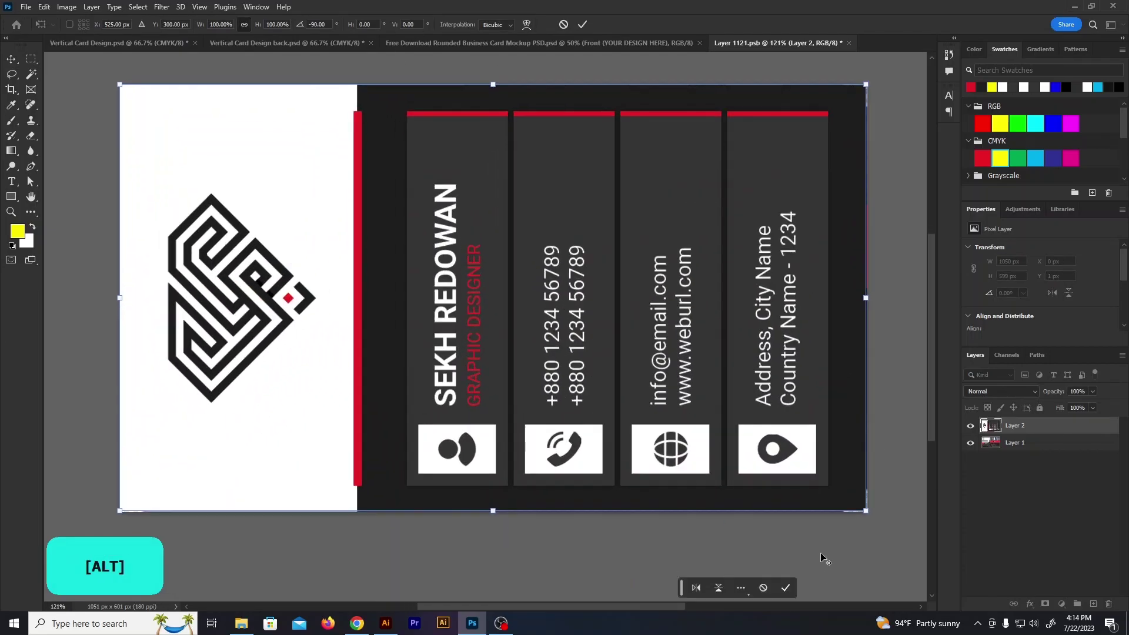
key("alt+space")
key("Escape")
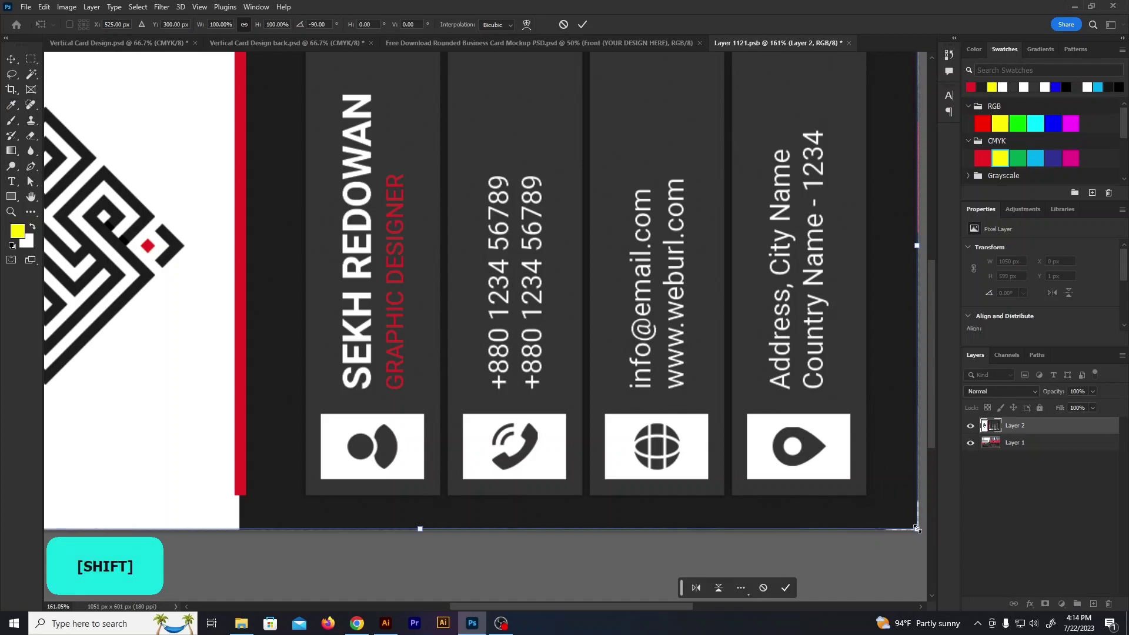
left_click(582, 24, "shift")
scroll(813, 412, "down", 1)
scroll(814, 416, "down", 2)
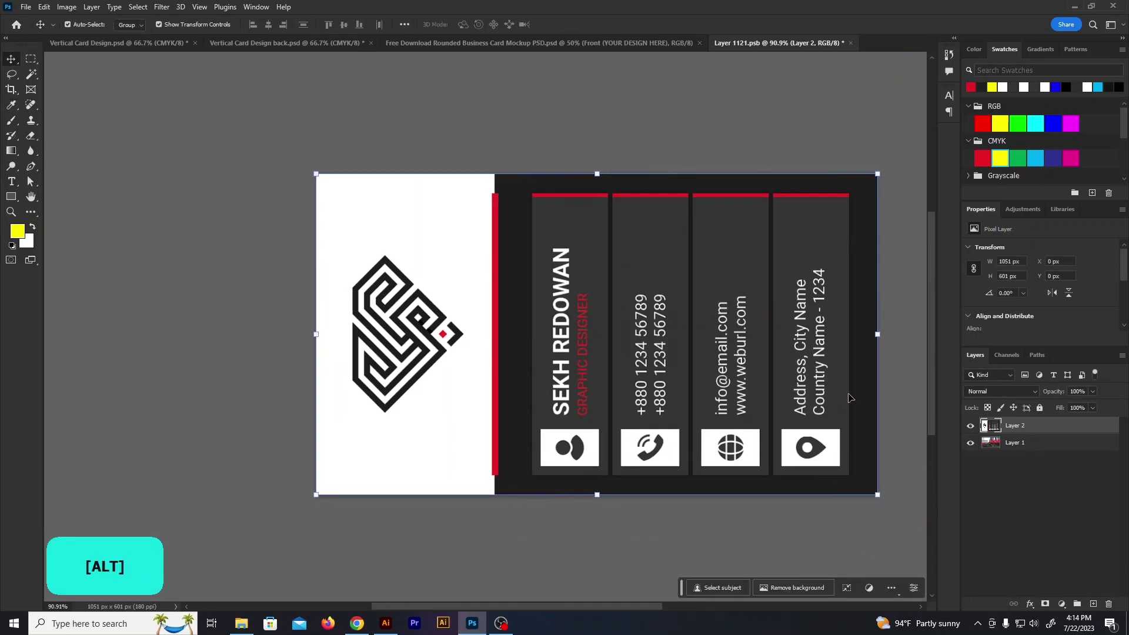
Clip the design to the rounded card shape, then save and close the smart object
right_click(1040, 425)
left_click(982, 379)
left_click(850, 43)
left_click(504, 231)
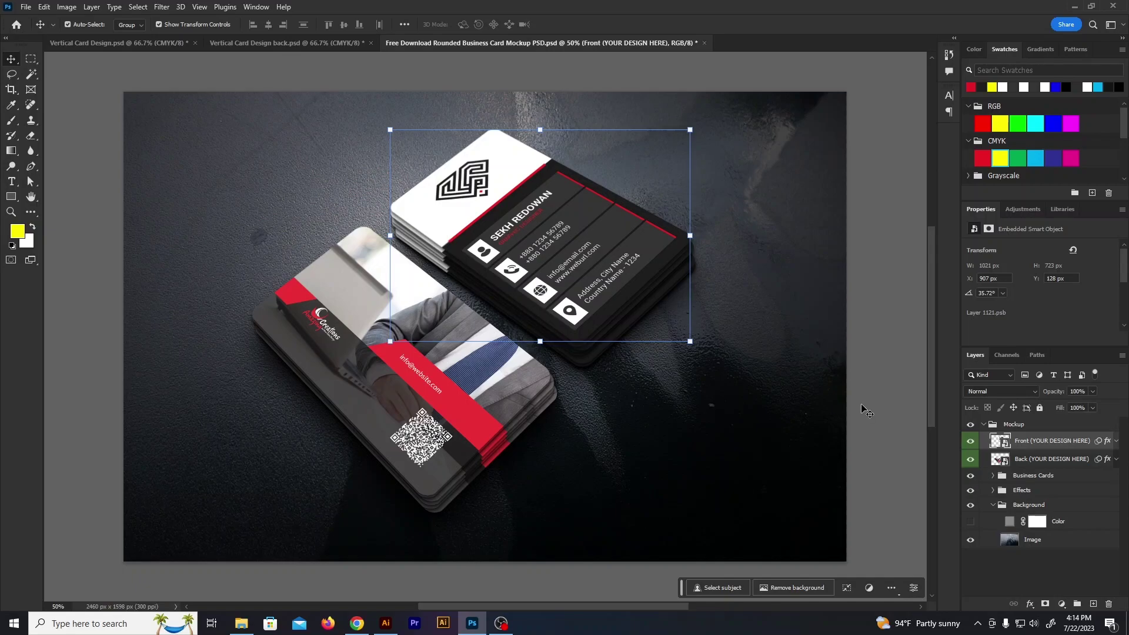
Copy the merged back design and paste it into the mockup's Back smart object
double_click(999, 459)
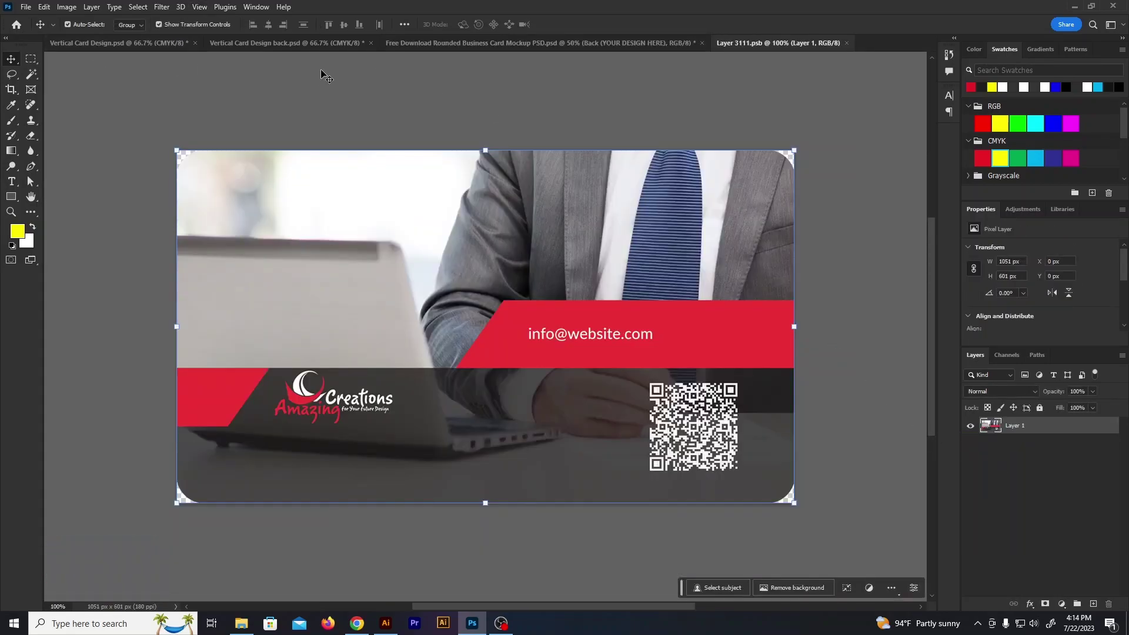
left_click(294, 43)
left_click_drag(368, 120, 602, 532)
left_click(44, 6)
left_click(68, 98)
left_click(743, 44)
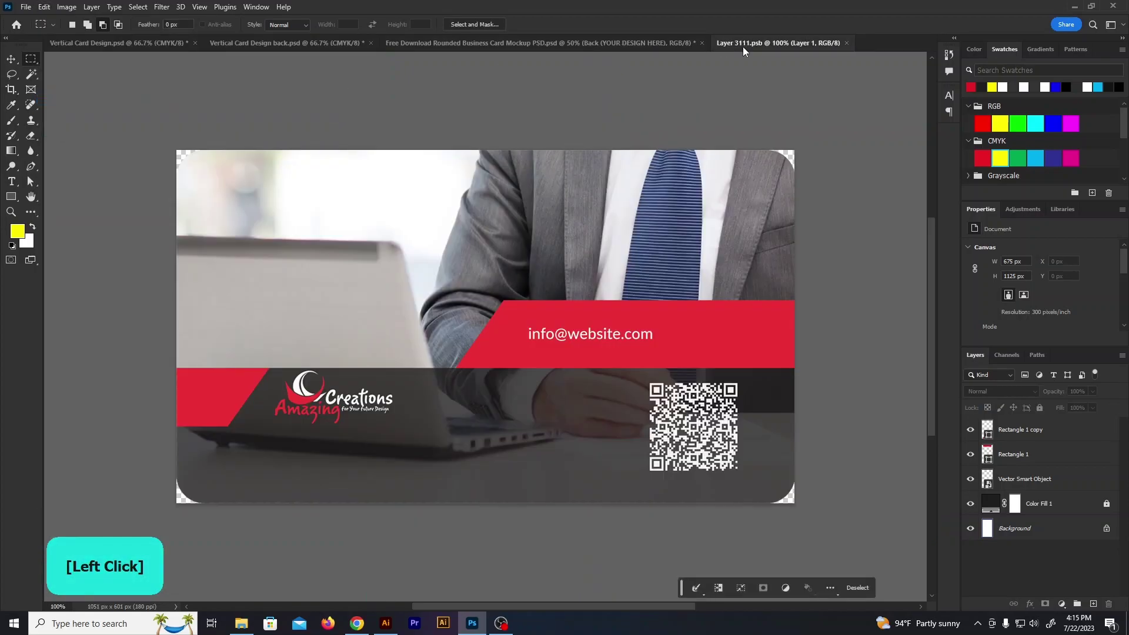
key("ctrl+v")
Rotate the pasted back design -90° and move it to fill the card
scroll(72, 54, "down", 3)
left_click(11, 59)
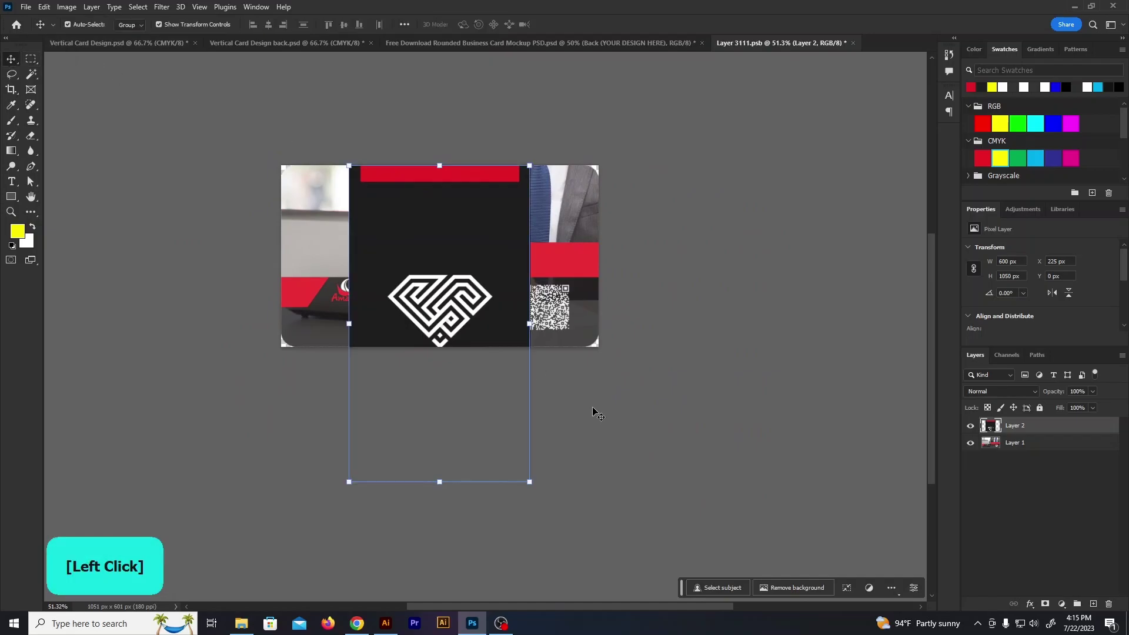
left_click_drag(539, 490, 609, 223)
left_click_drag(518, 276, 504, 197)
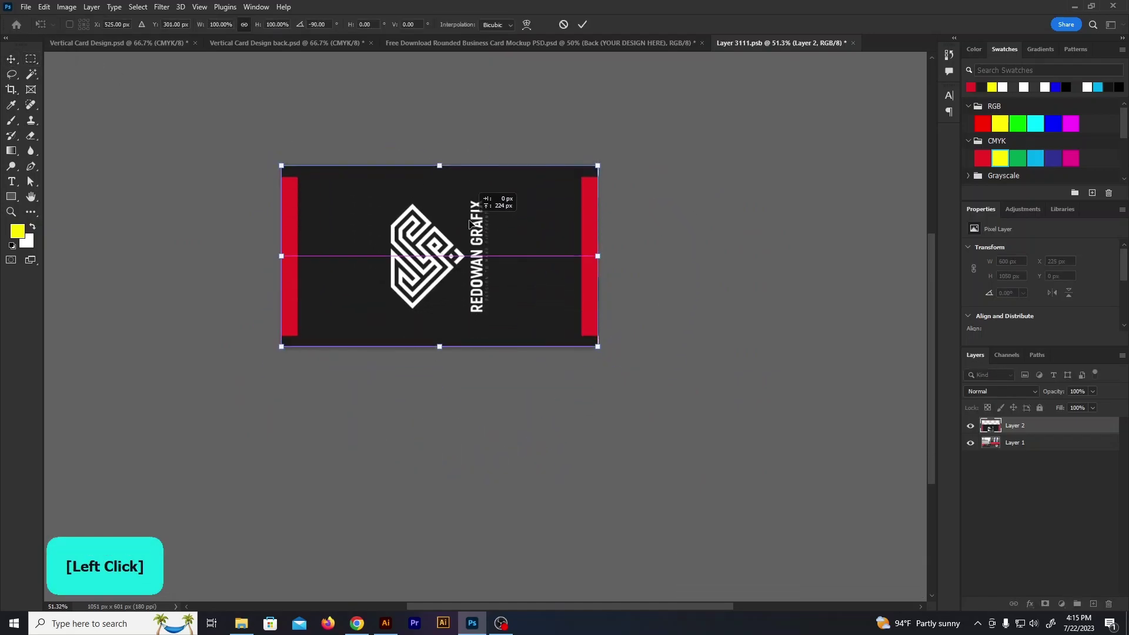
scroll(274, 141, "up", 2)
scroll(271, 141, "up", 5)
left_click_drag(255, 165, 254, 163)
Nudge the design up a pixel and enlarge it slightly to cover the card edges
scroll(174, 184, "down", 2)
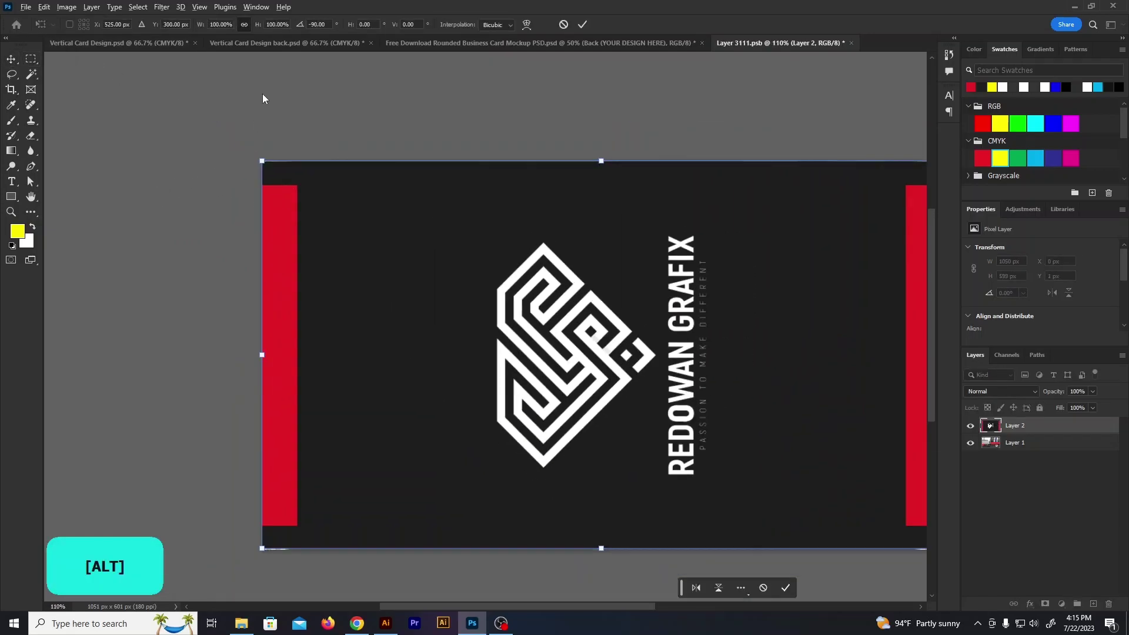
scroll(268, 165, "up", 4)
scroll(270, 165, "up", 3)
left_click(289, 199)
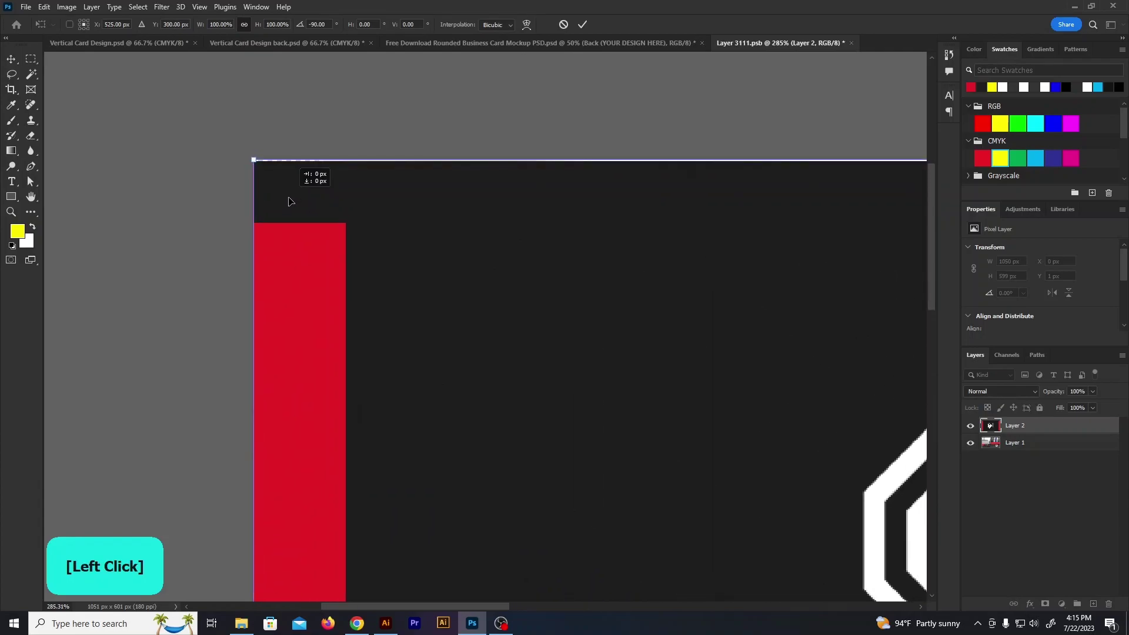
key("Up")
scroll(114, 192, "down", 4)
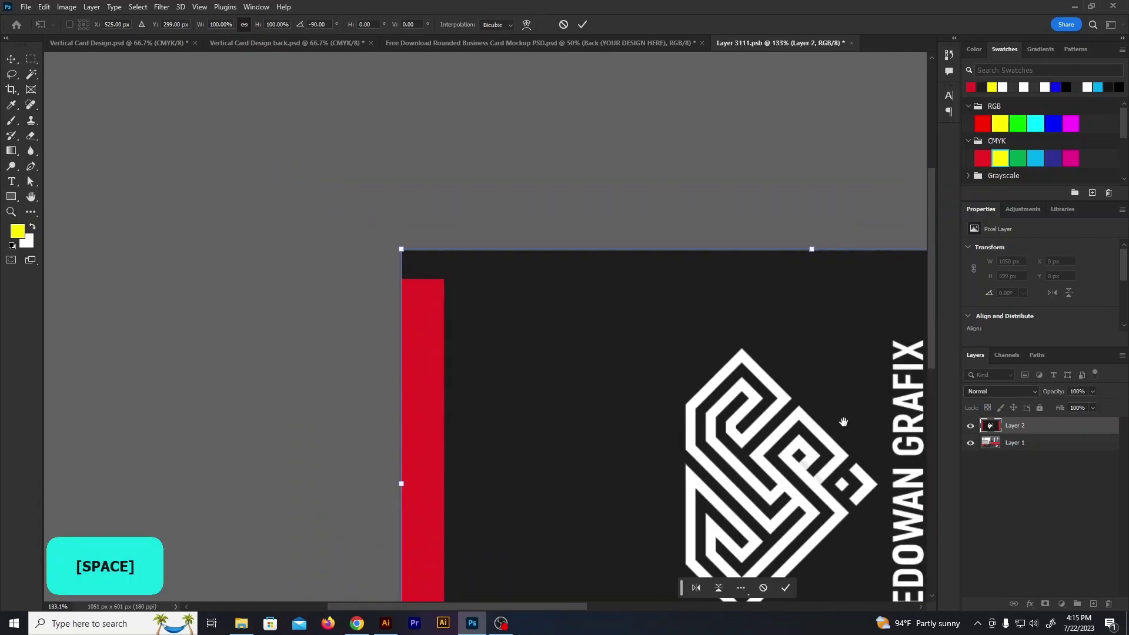
left_click_drag(863, 450, 470, 200)
scroll(595, 377, "up", 2)
left_click_drag(906, 504, 908, 507)
left_click(582, 24)
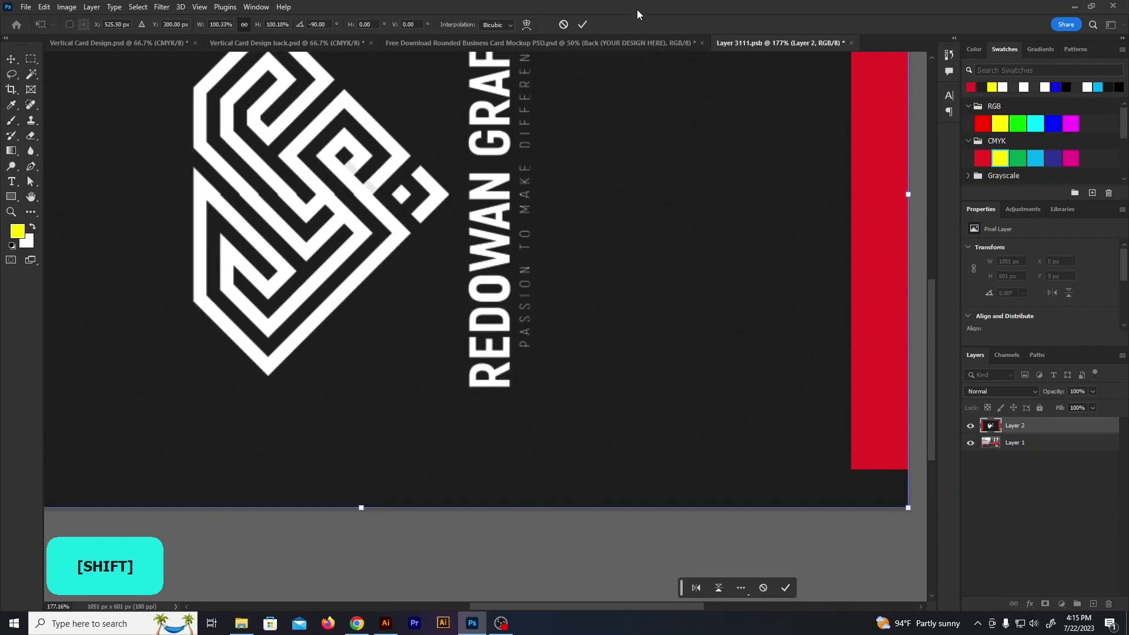
Clip the design to the rounded card shape, save and close, and return to the mockup
right_click(1044, 444)
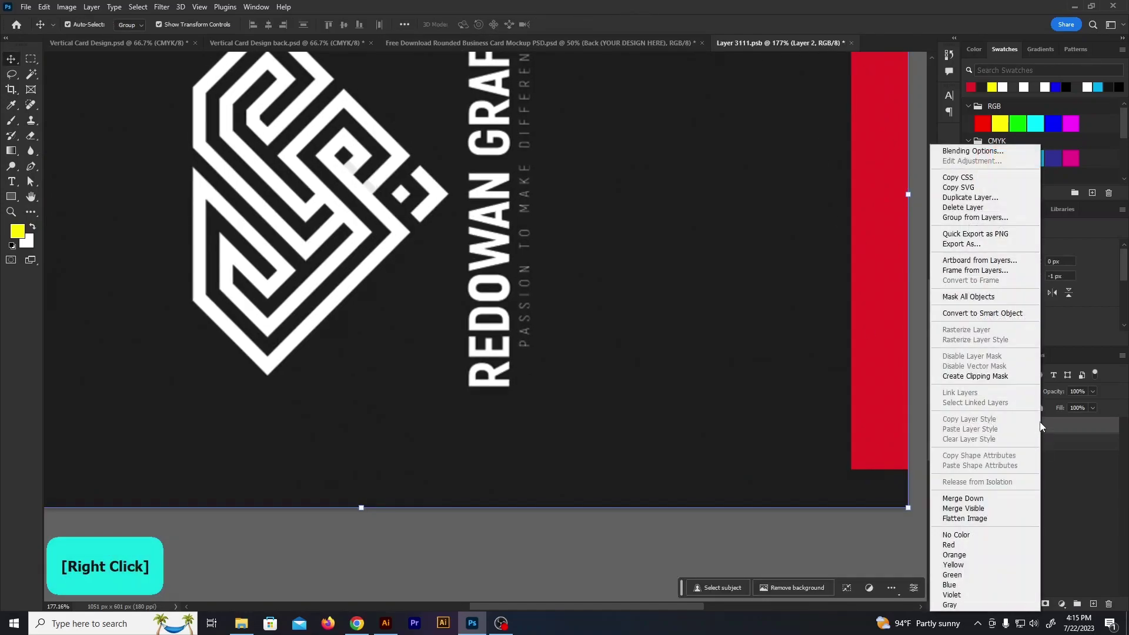
left_click(976, 376)
left_click(851, 43)
left_click(509, 232)
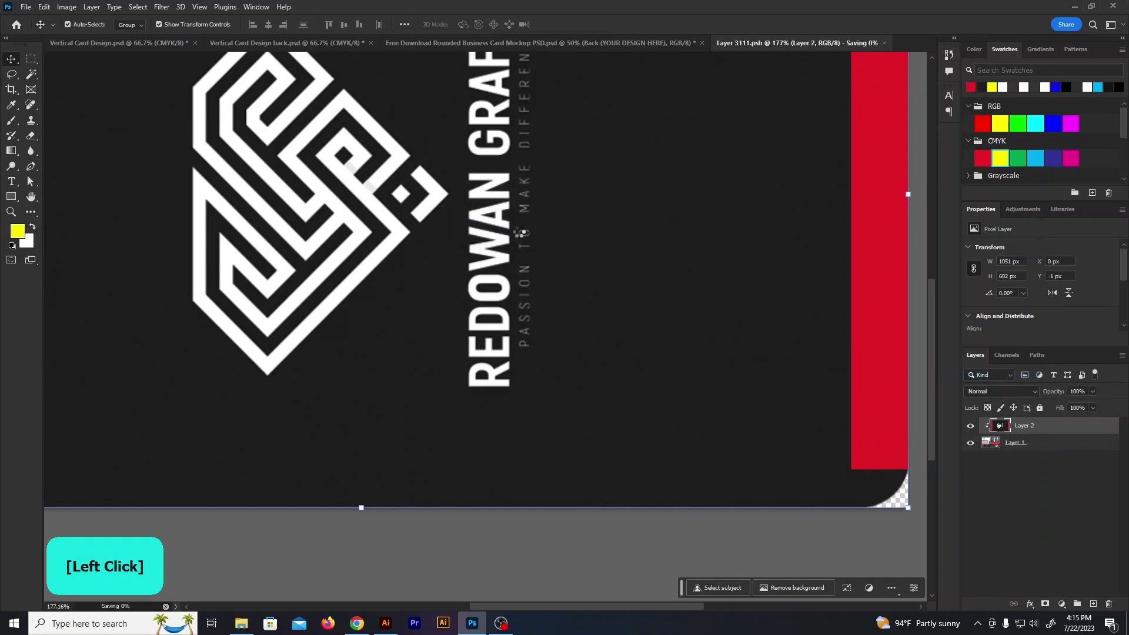
left_click(498, 44)
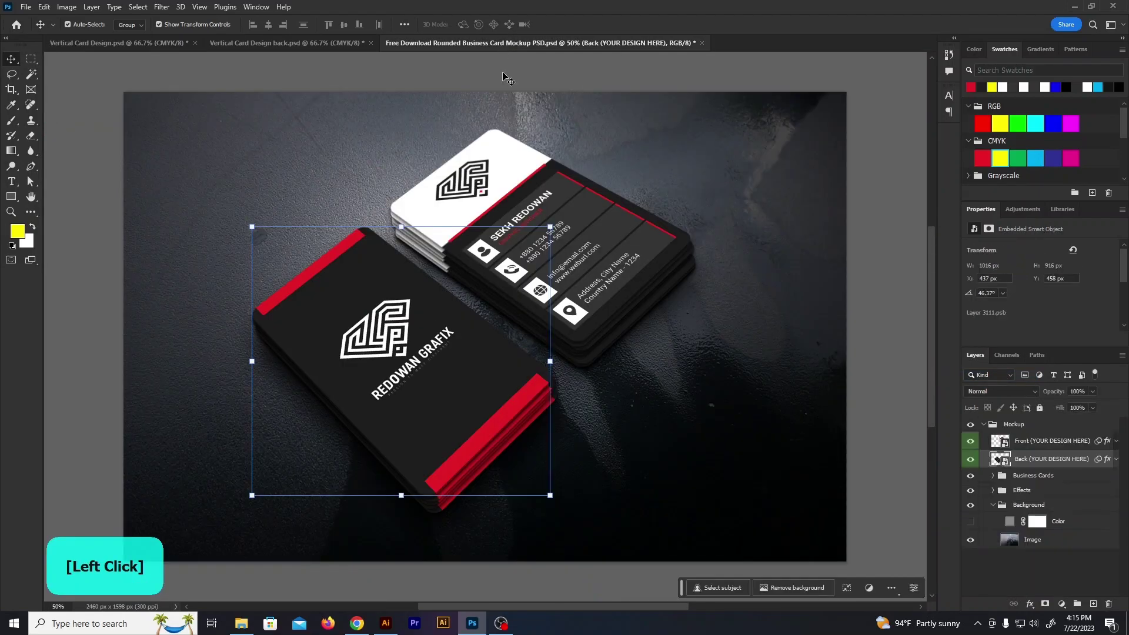